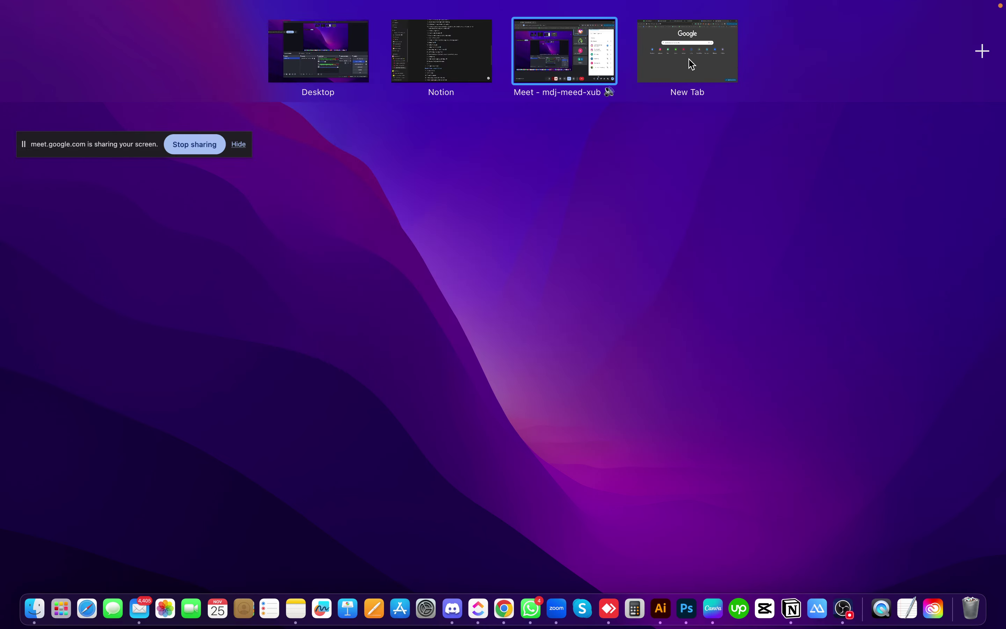
# Switch to the Chrome space and open a window for another browser profile.
pyautogui.click(689, 63)
pyautogui.click(878, 45)
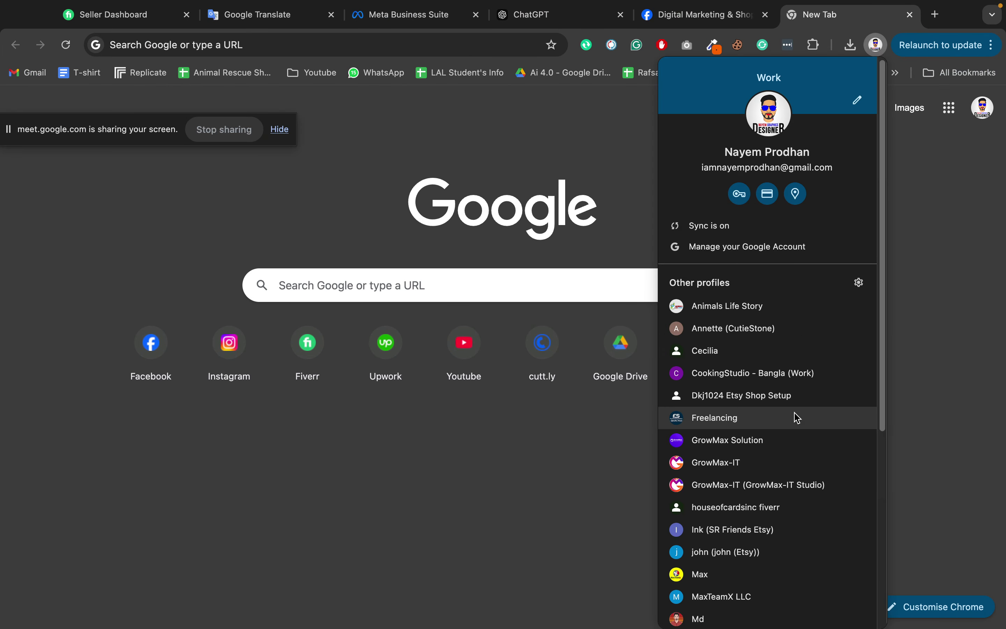
pyautogui.scroll(-5, 745, 523)
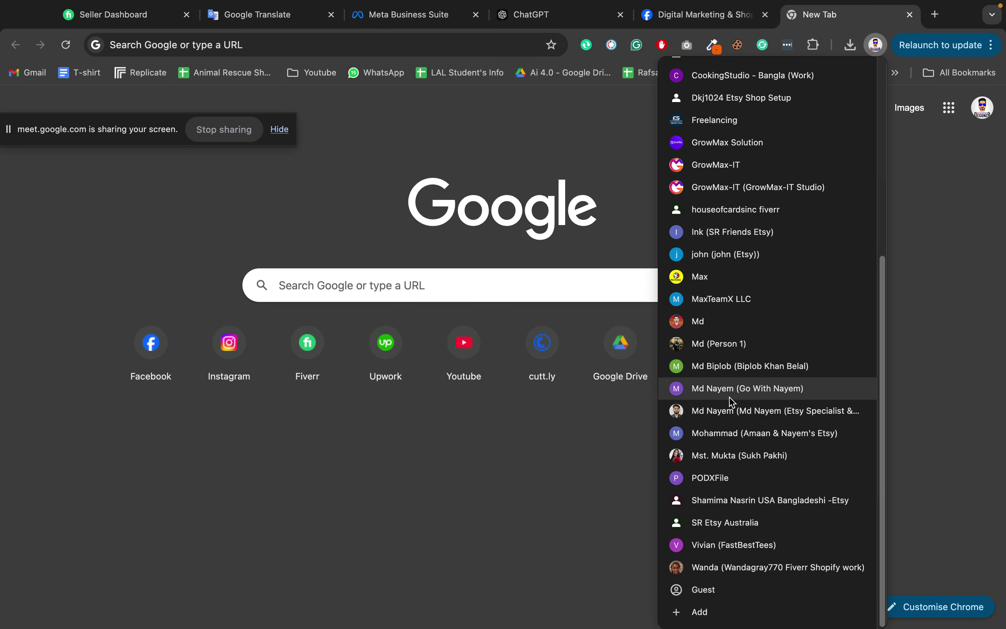
pyautogui.click(707, 343)
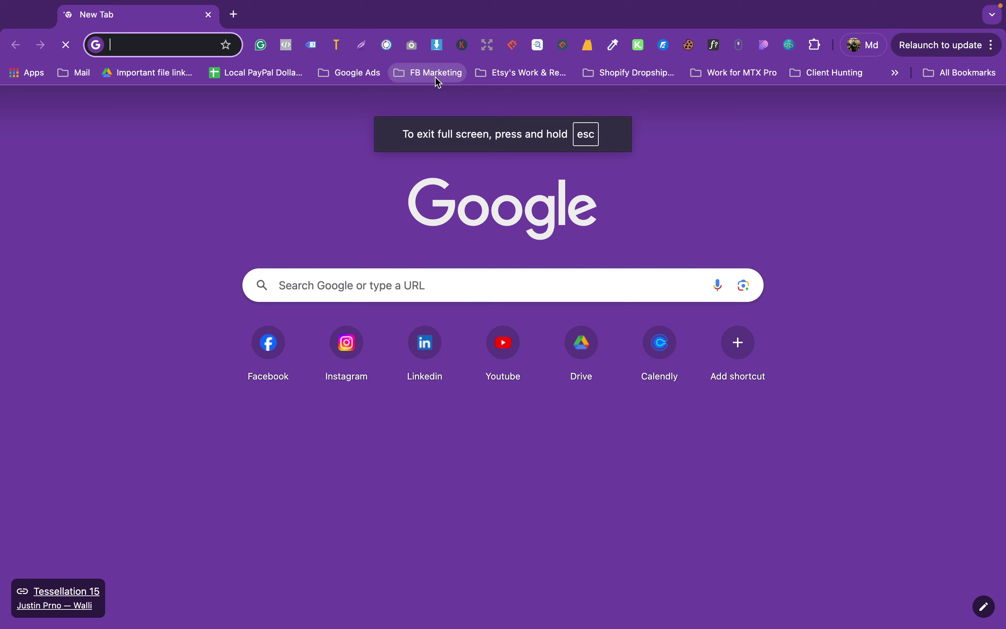
pyautogui.click(438, 79)
# Open the GrowMax Solution portfolio's settings and choose Business Manager from the sidebar.
pyautogui.click(295, 163)
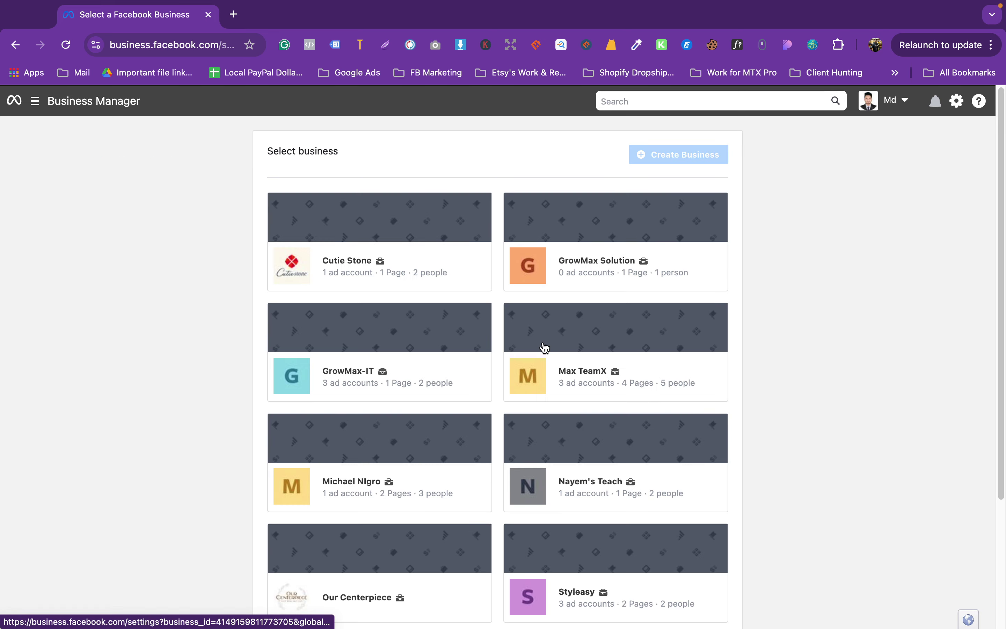
pyautogui.scroll(-4, 545, 347)
pyautogui.scroll(4, 357, 539)
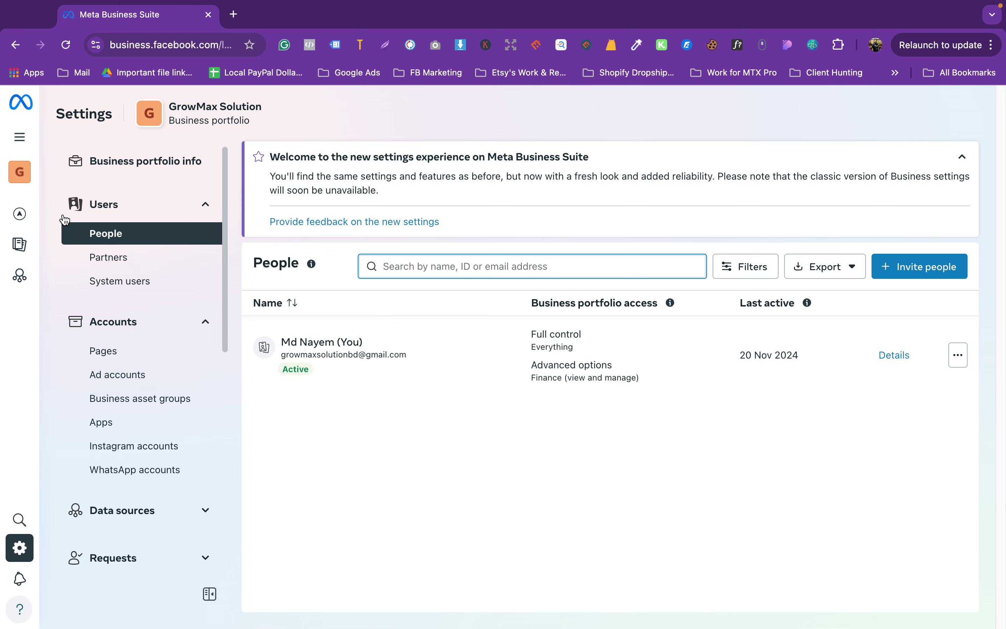
pyautogui.moveTo(25, 387)
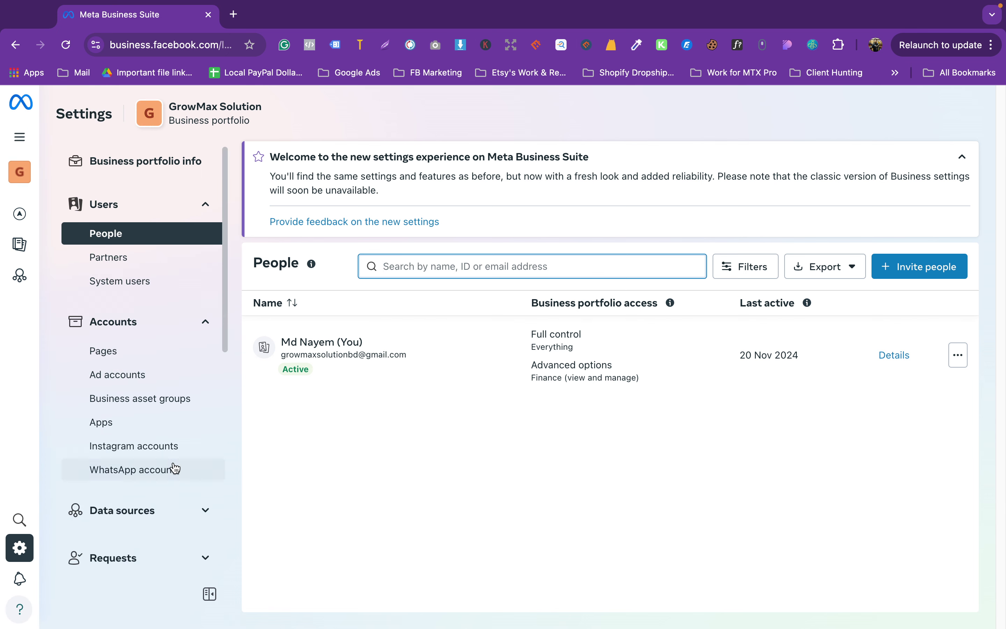
pyautogui.scroll(-5, 174, 469)
pyautogui.click(173, 506)
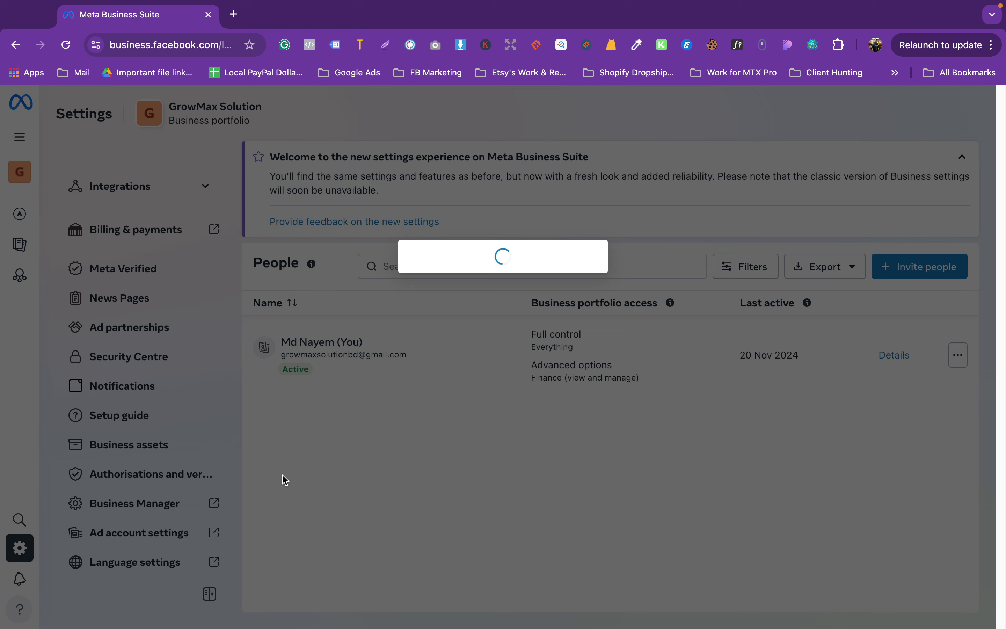
# Confirm going to Business Manager settings and start Invite people on the People page.
pyautogui.click(509, 341)
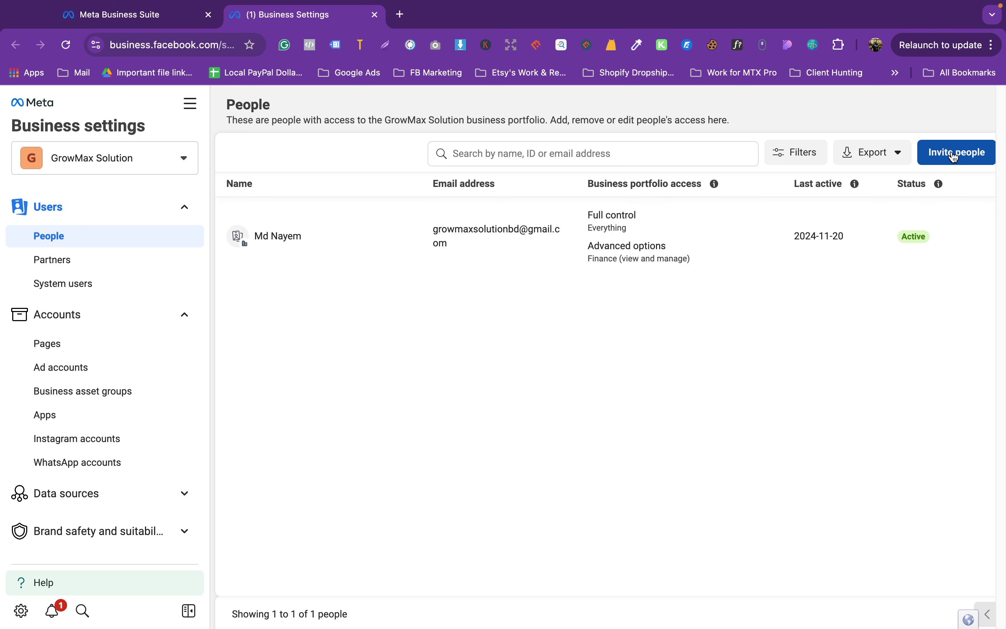
pyautogui.click(956, 155)
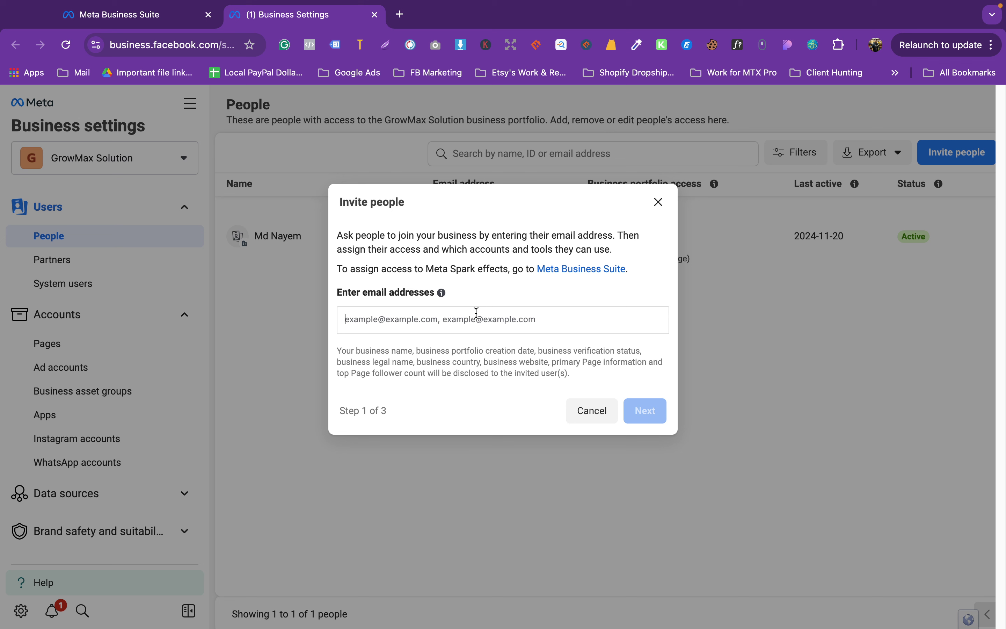
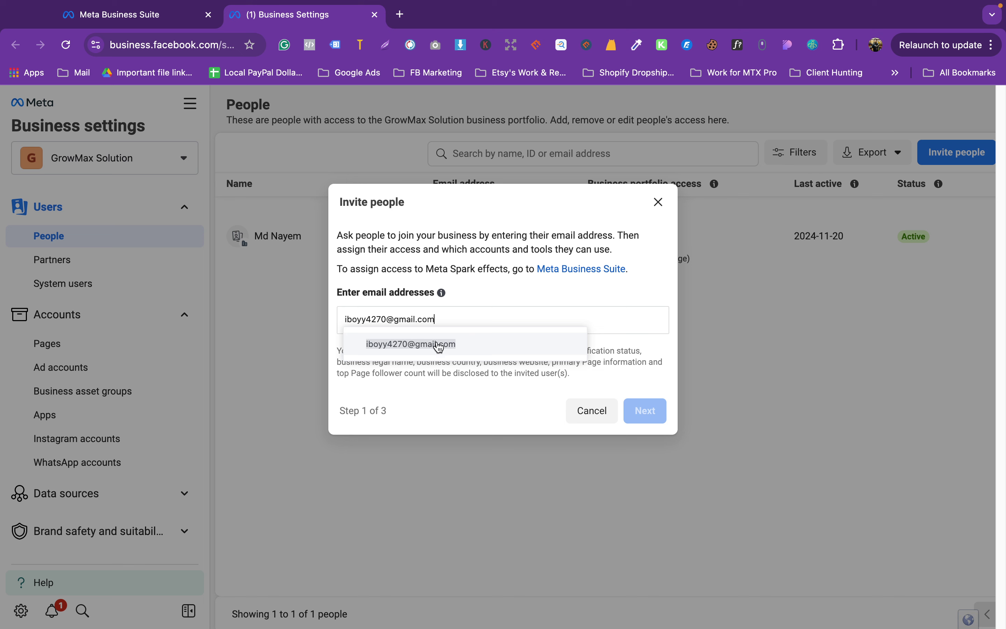
# Enter the invitee's e-mail address, accept the suggestion, and continue to task access.
pyautogui.click(462, 344)
pyautogui.click(648, 412)
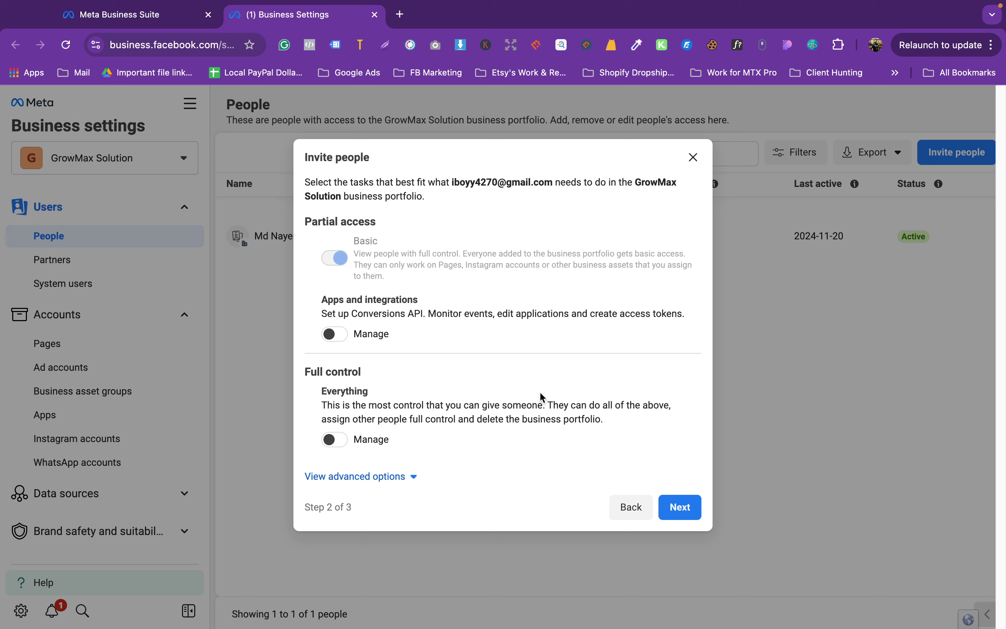
# Show advanced options, allow apps and integrations management, and try the Finance View toggle.
pyautogui.click(390, 479)
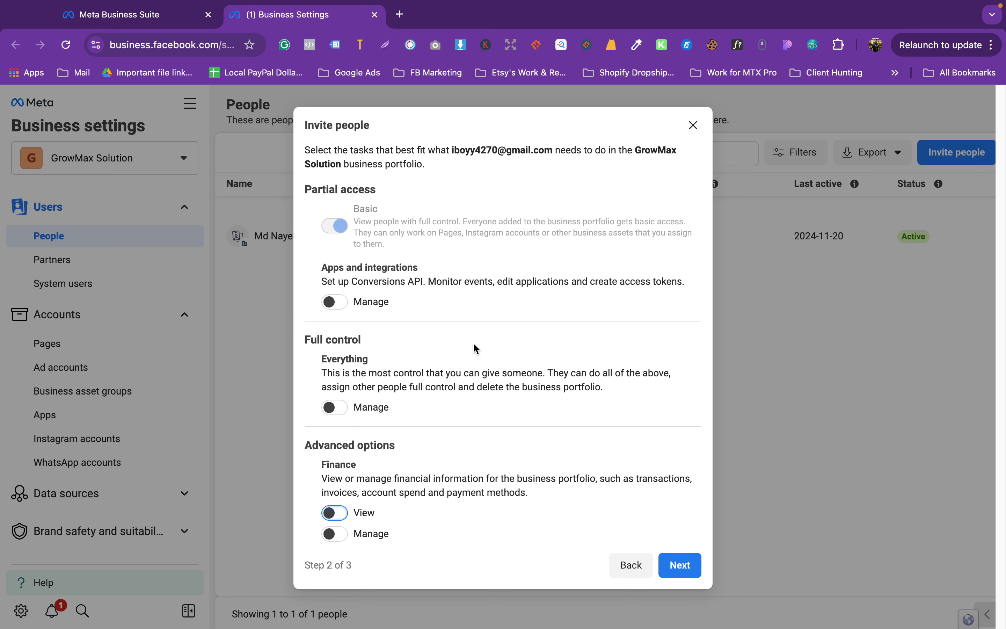
pyautogui.click(344, 310)
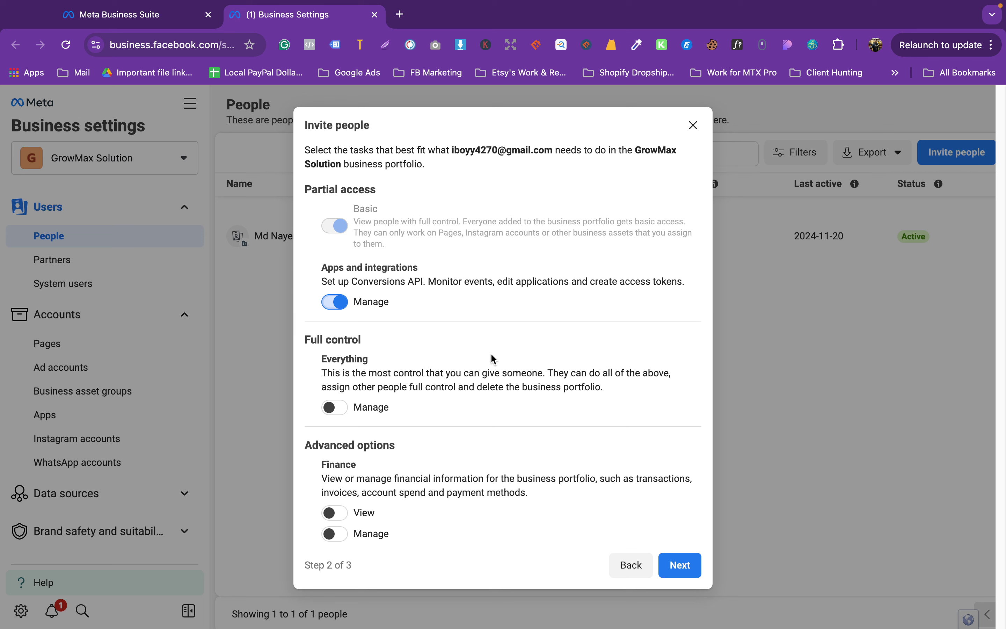
pyautogui.click(332, 518)
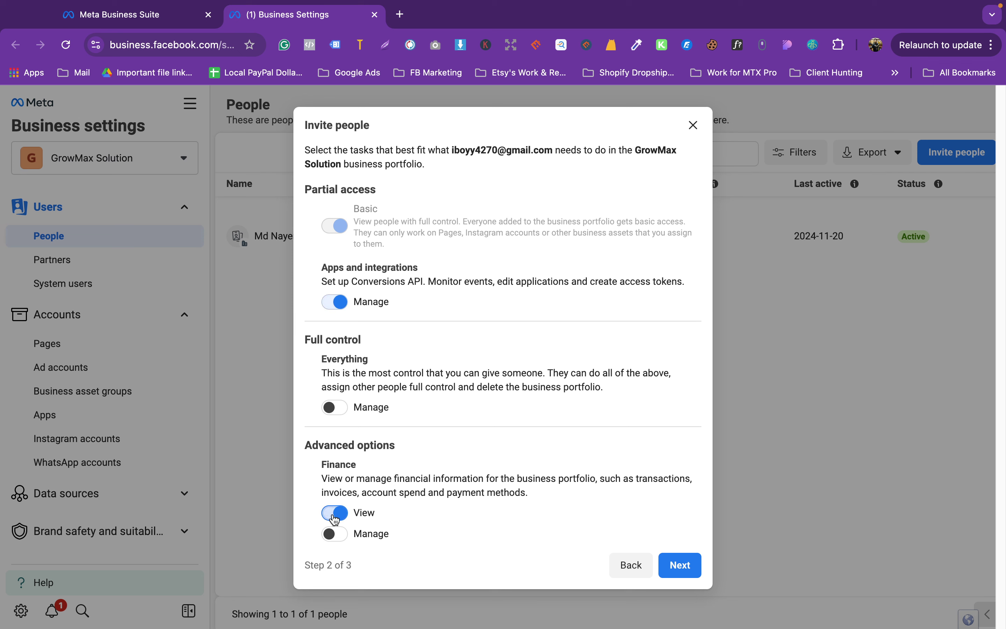
pyautogui.click(335, 519)
pyautogui.click(336, 516)
pyautogui.click(337, 515)
# Briefly check the Meet window through Mission Control, then return to Business Settings.
pyautogui.hotkey('ctrl', 'Up')
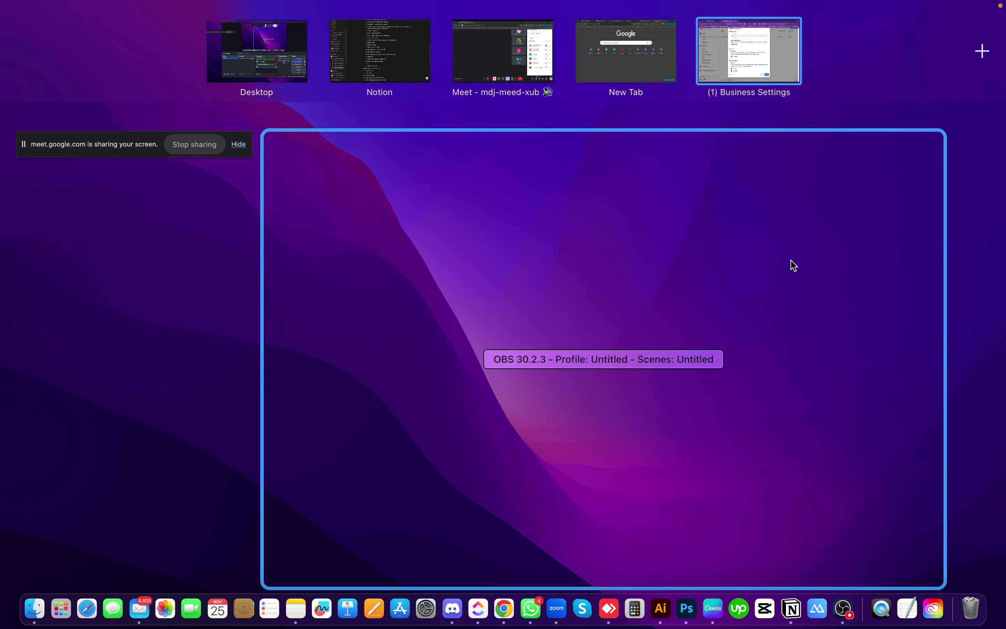
pyautogui.hotkey('ctrl', 'Up')
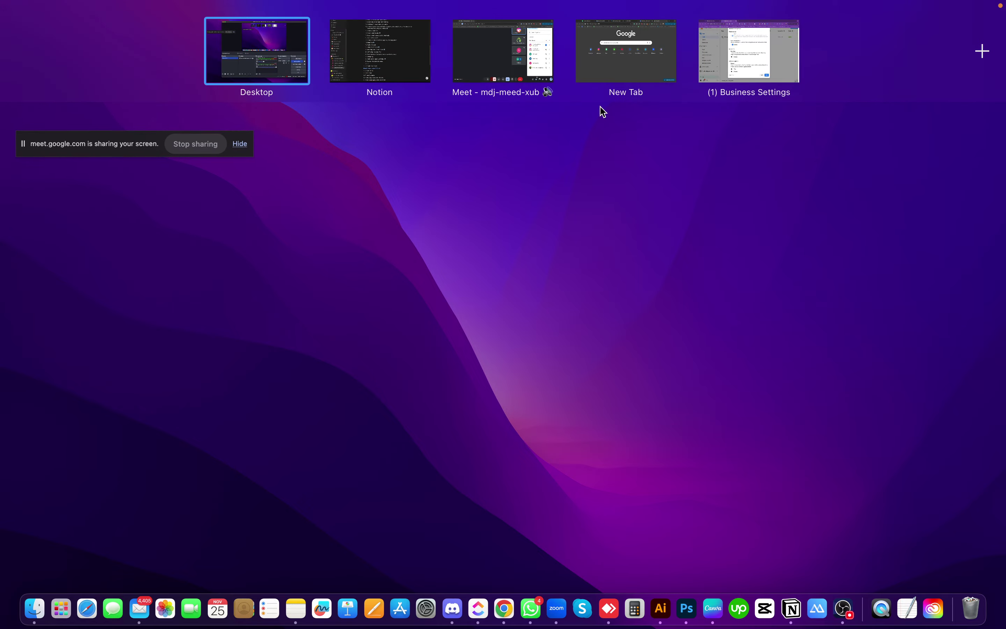
pyautogui.click(506, 74)
pyautogui.hotkey('ctrl', 'Up')
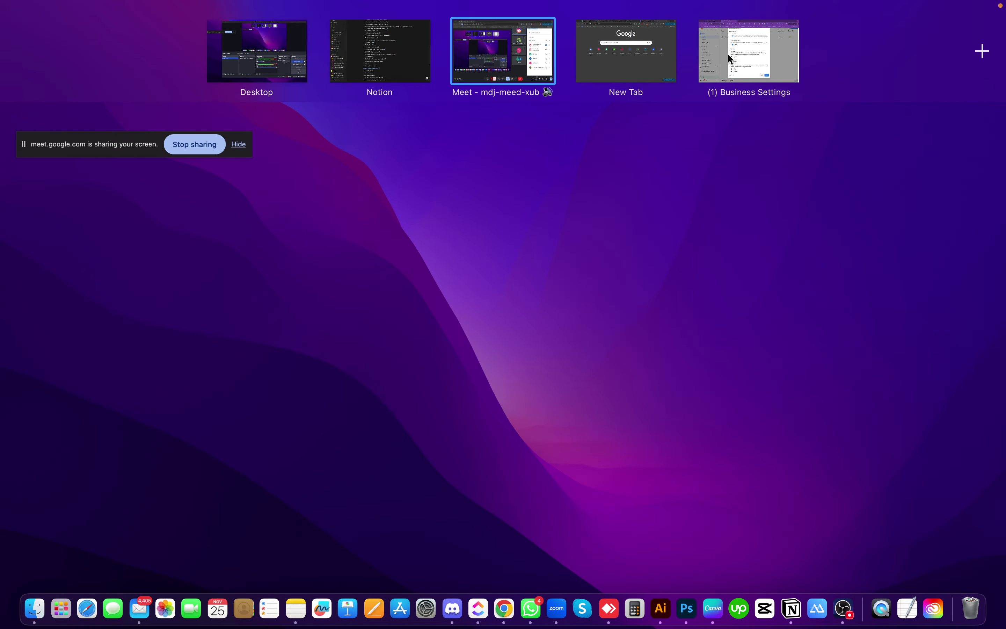
pyautogui.click(752, 66)
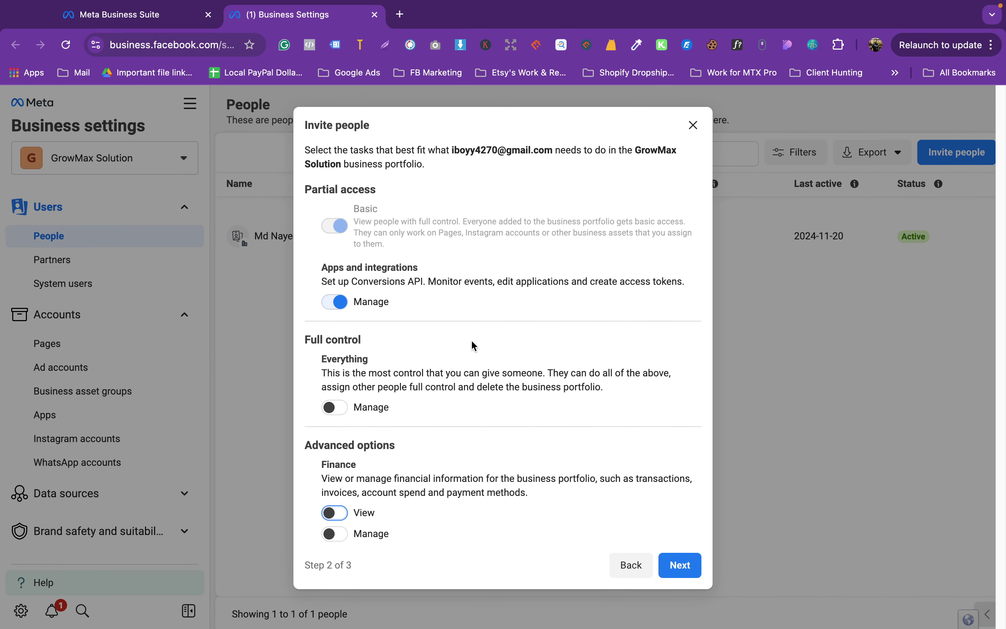
# Leave full control off, turn Finance View on, and continue to asset selection.
pyautogui.click(338, 409)
pyautogui.click(340, 410)
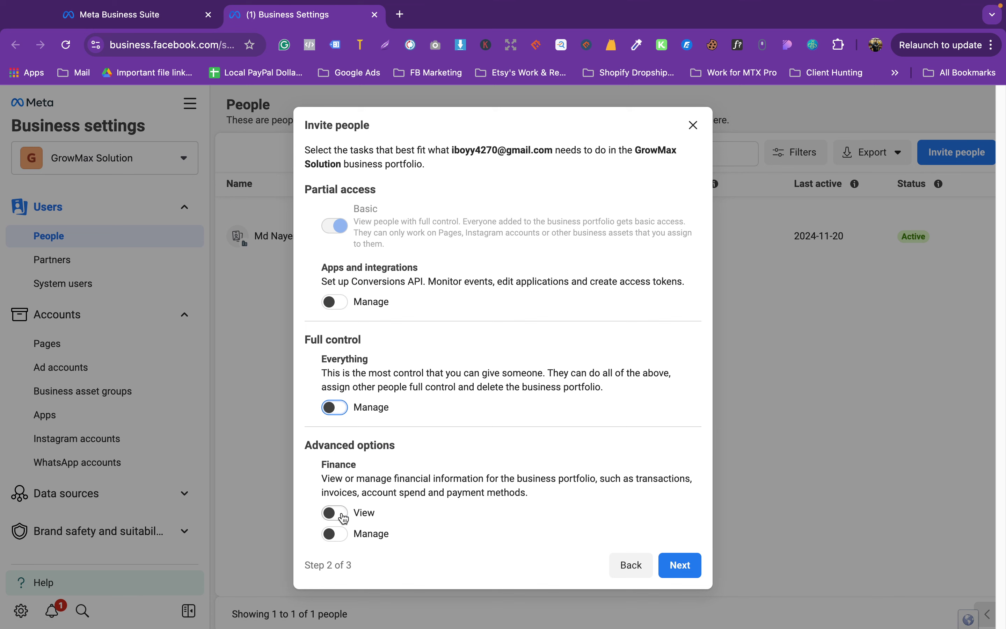
pyautogui.click(341, 514)
pyautogui.click(344, 516)
pyautogui.click(338, 515)
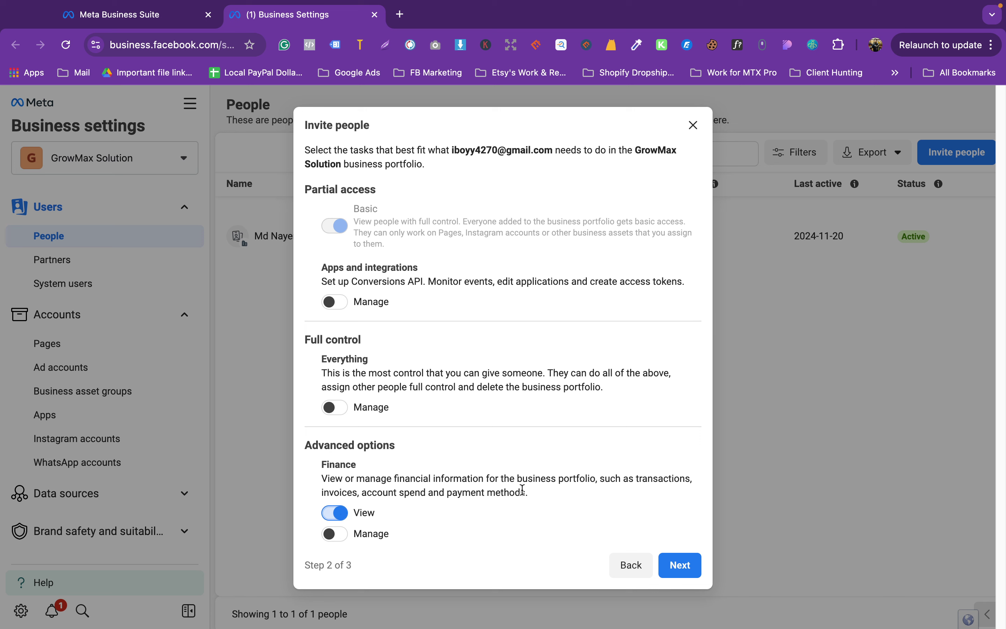
pyautogui.click(680, 565)
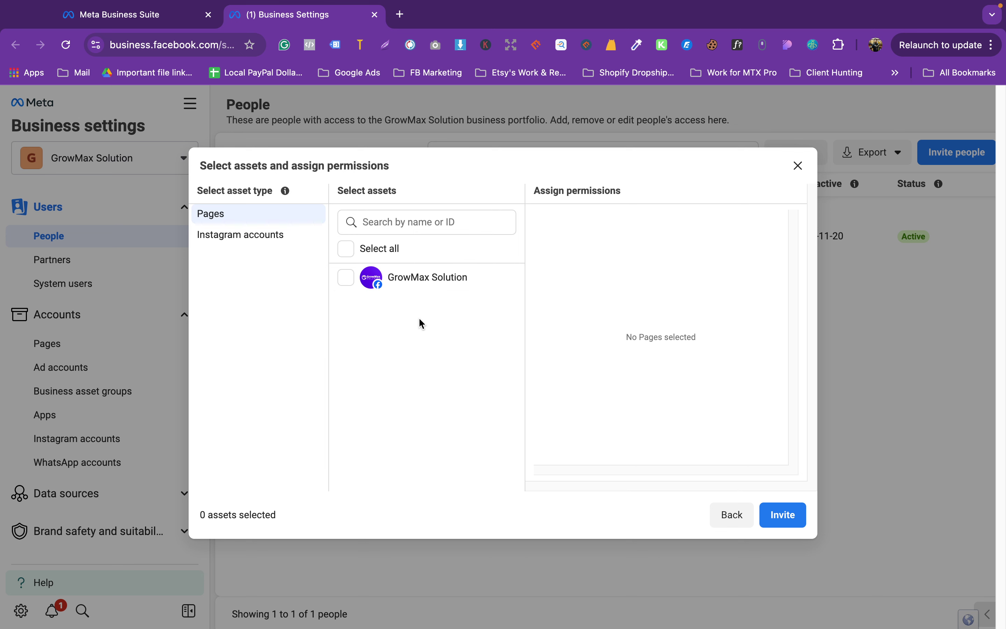
# Select the GrowMax Solution Page and enable Content, Community activity, Messages and calls, Ads, Insights.
pyautogui.click(346, 249)
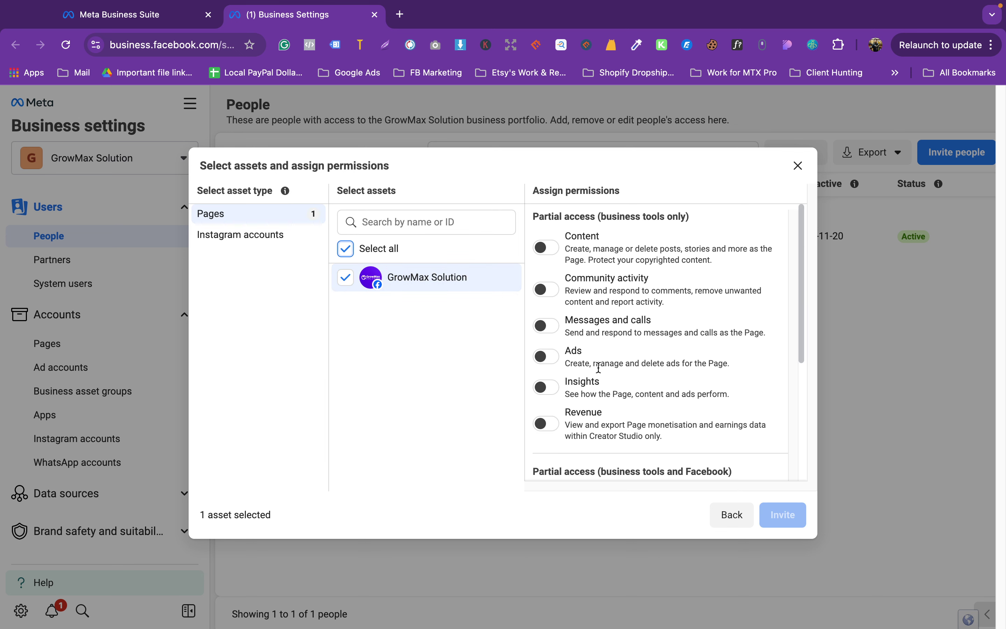
pyautogui.scroll(-5, 599, 333)
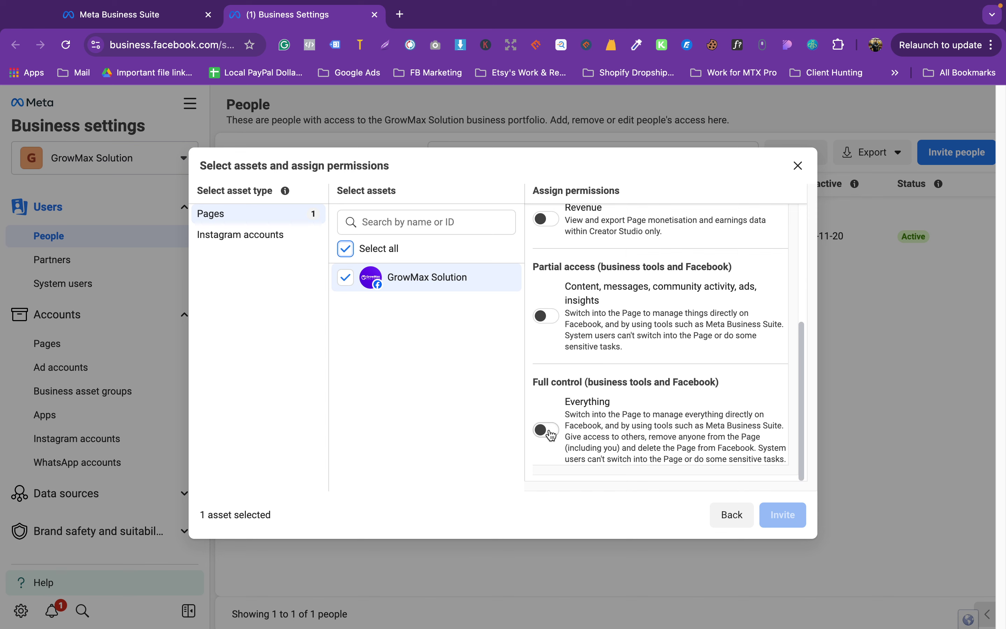
pyautogui.scroll(5, 623, 383)
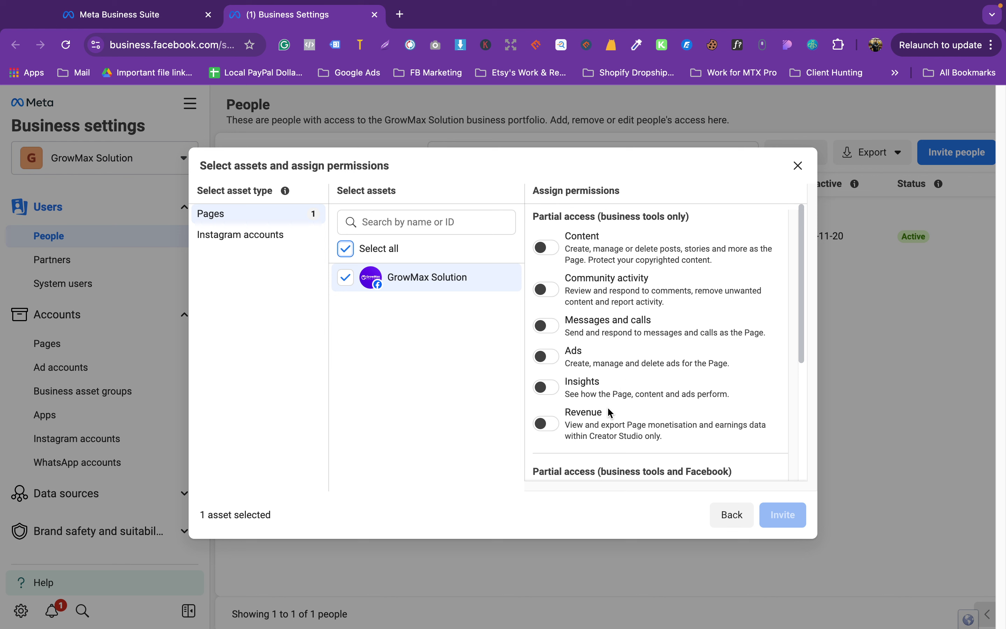
pyautogui.click(544, 250)
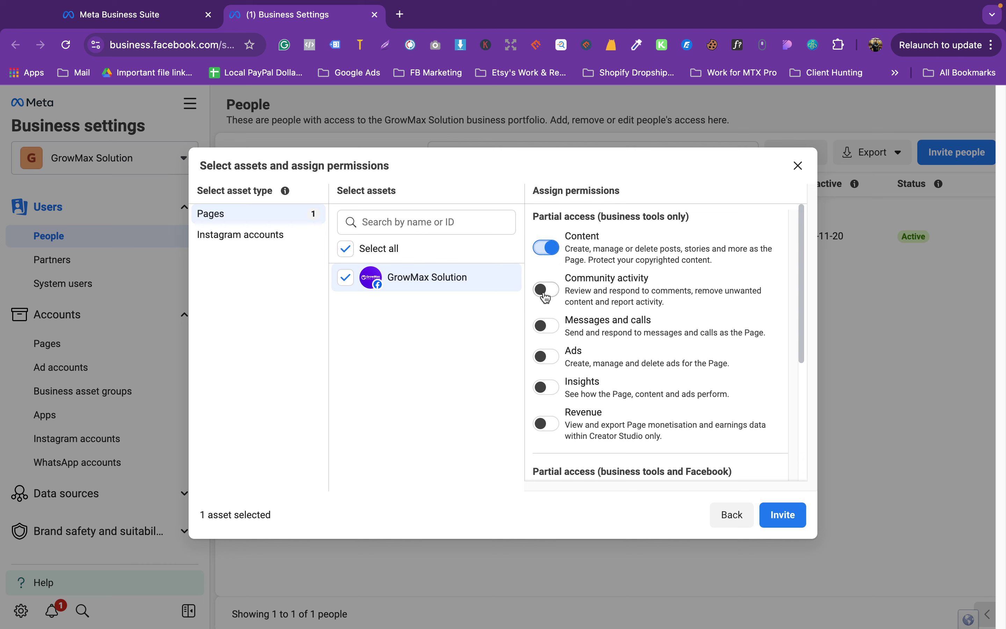
pyautogui.click(543, 290)
pyautogui.click(548, 325)
pyautogui.click(547, 357)
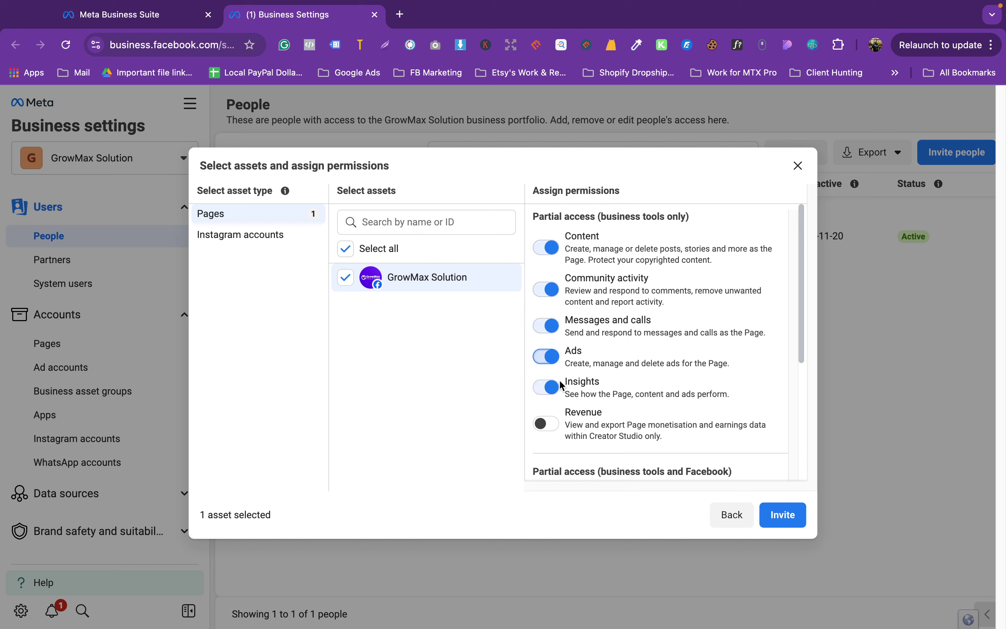
pyautogui.click(548, 388)
# Also grant Facebook access to the Page, glance at Instagram accounts, and send the invitation.
pyautogui.scroll(-5, 702, 343)
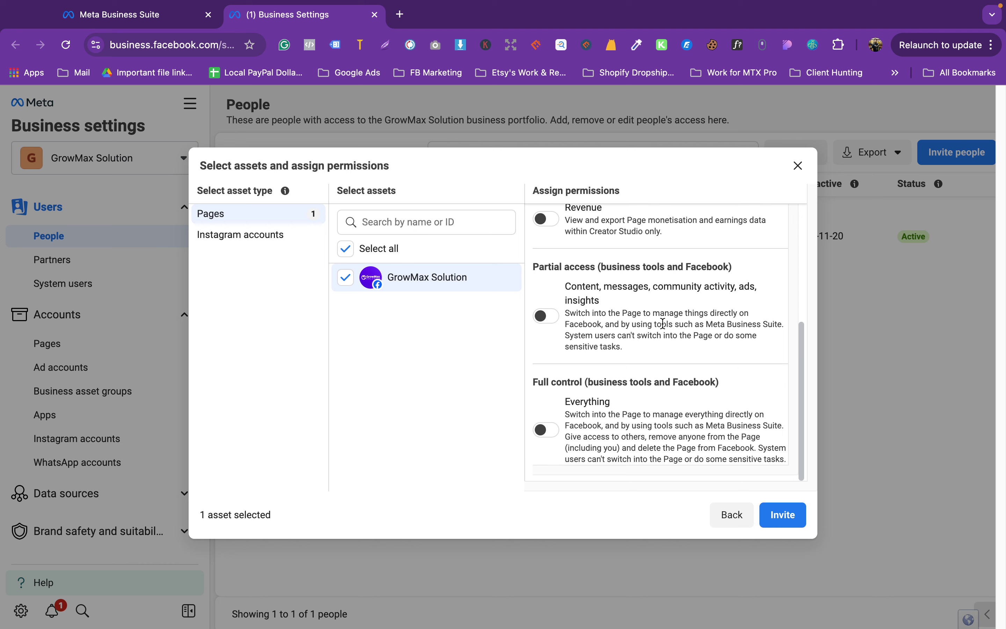
pyautogui.click(546, 316)
pyautogui.scroll(5, 677, 378)
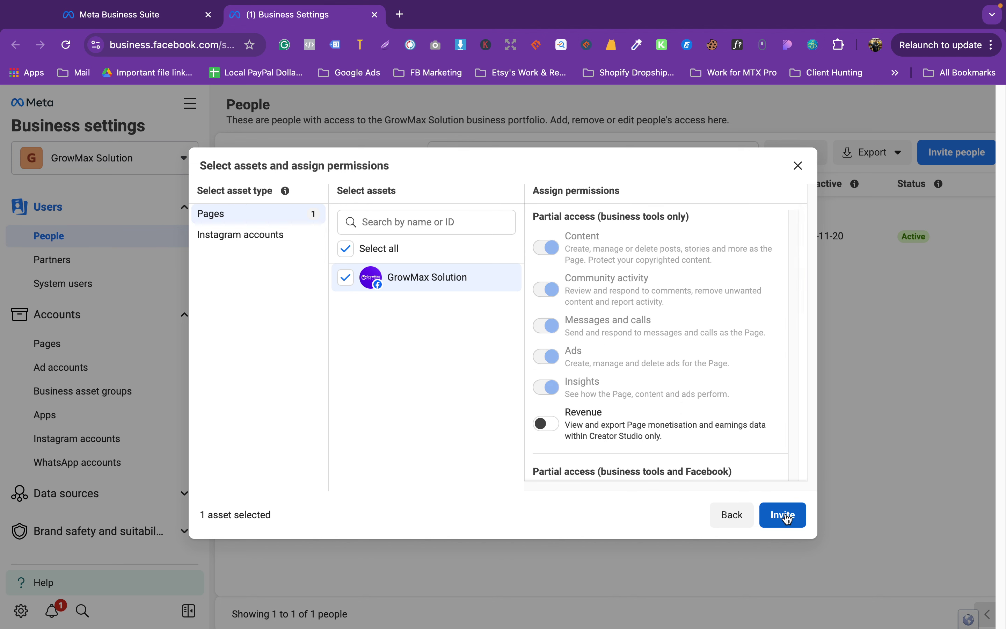
pyautogui.click(302, 238)
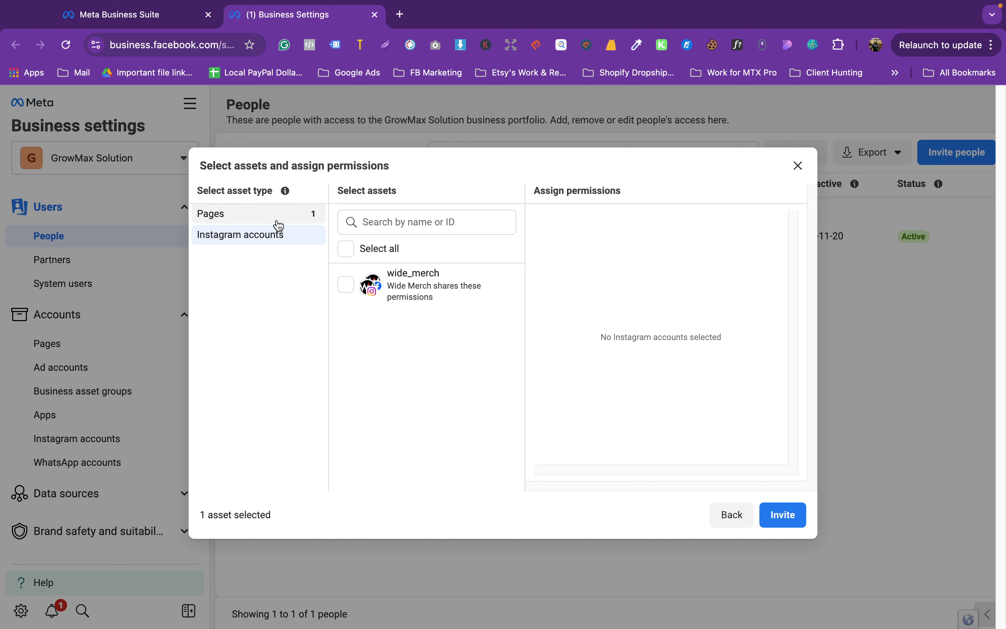
pyautogui.click(278, 222)
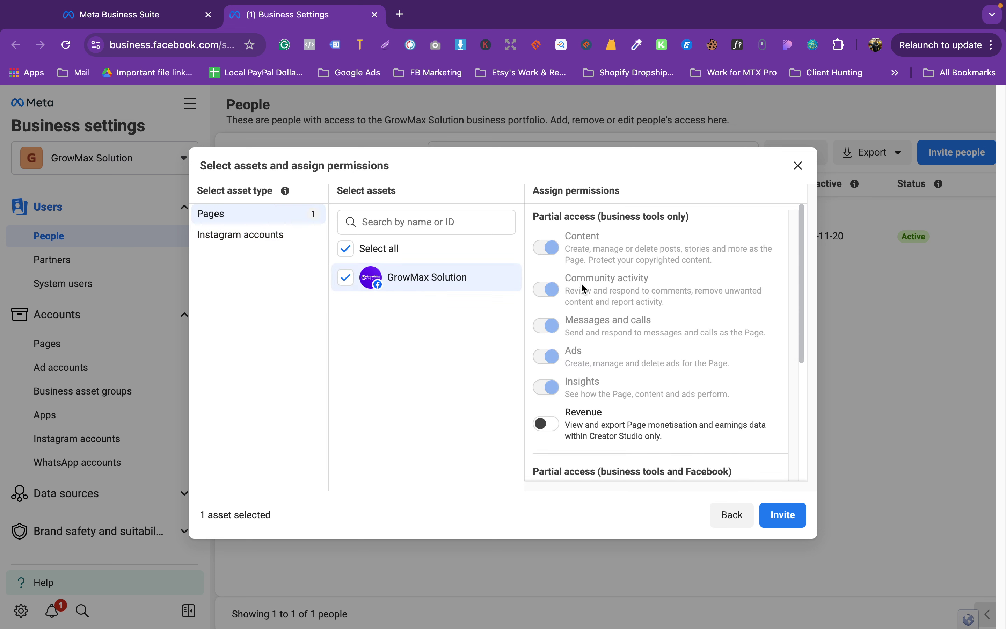
pyautogui.click(806, 520)
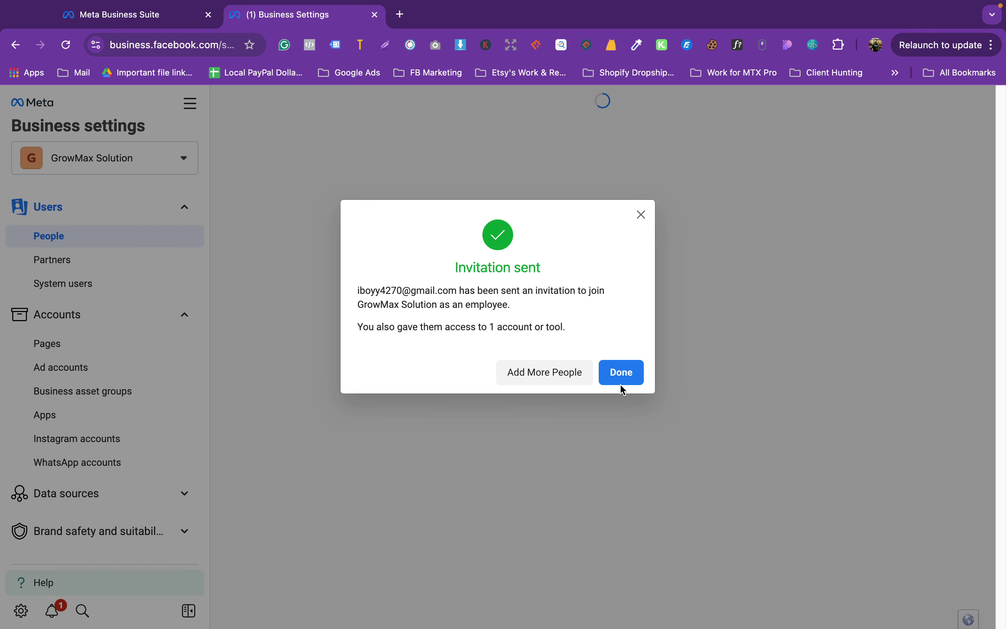
# Close the invitation confirmation, glance at Partners, return to People, and bring up Mission Control.
pyautogui.click(622, 375)
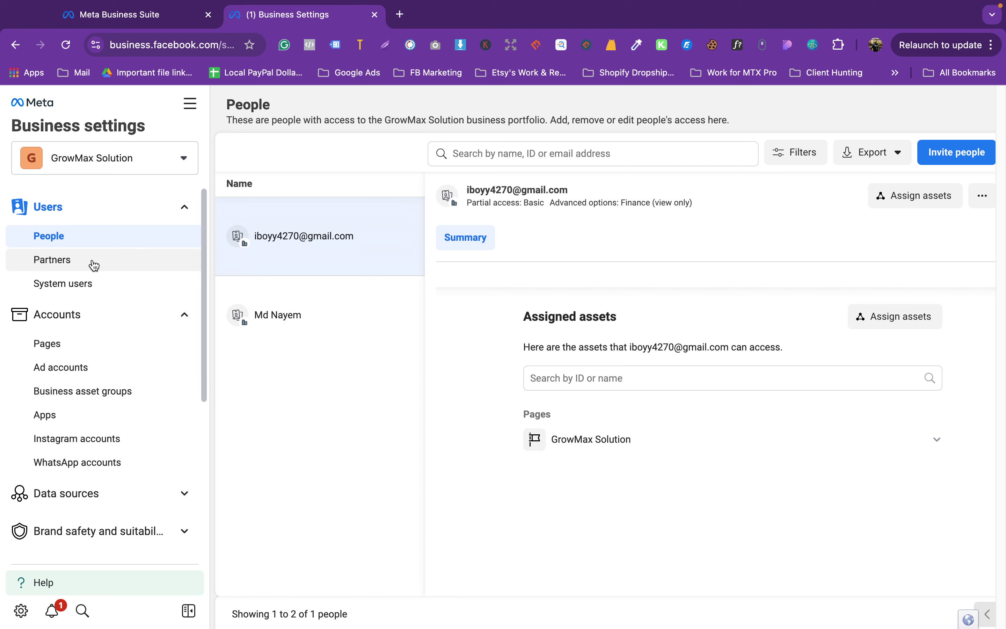
pyautogui.click(98, 271)
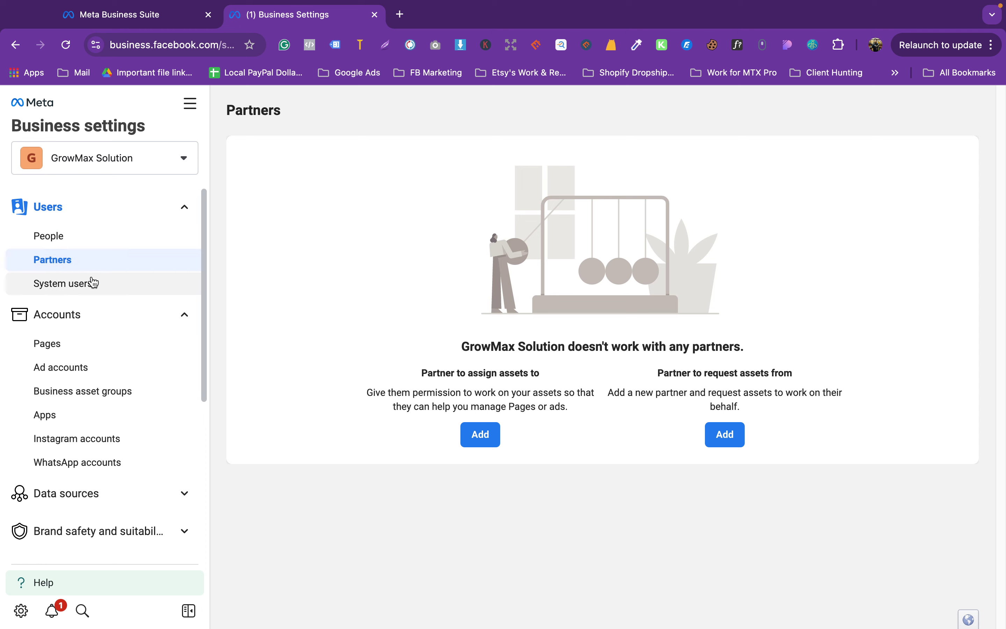
pyautogui.click(61, 241)
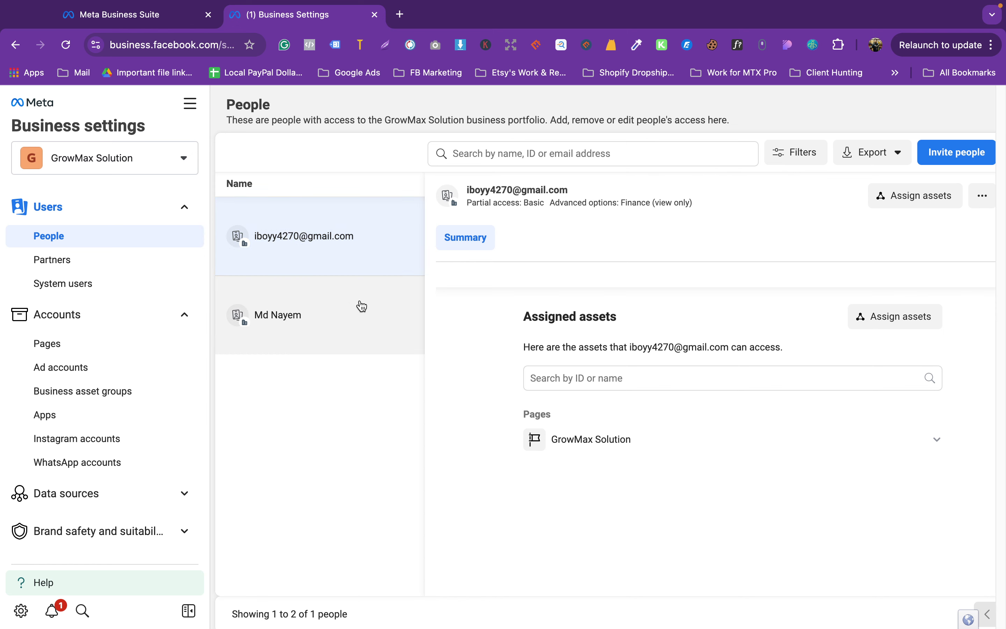
pyautogui.hotkey('ctrl', 'Up')
# Switch through Mission Control to the AnyDesk remote desktop session.
pyautogui.click(695, 256)
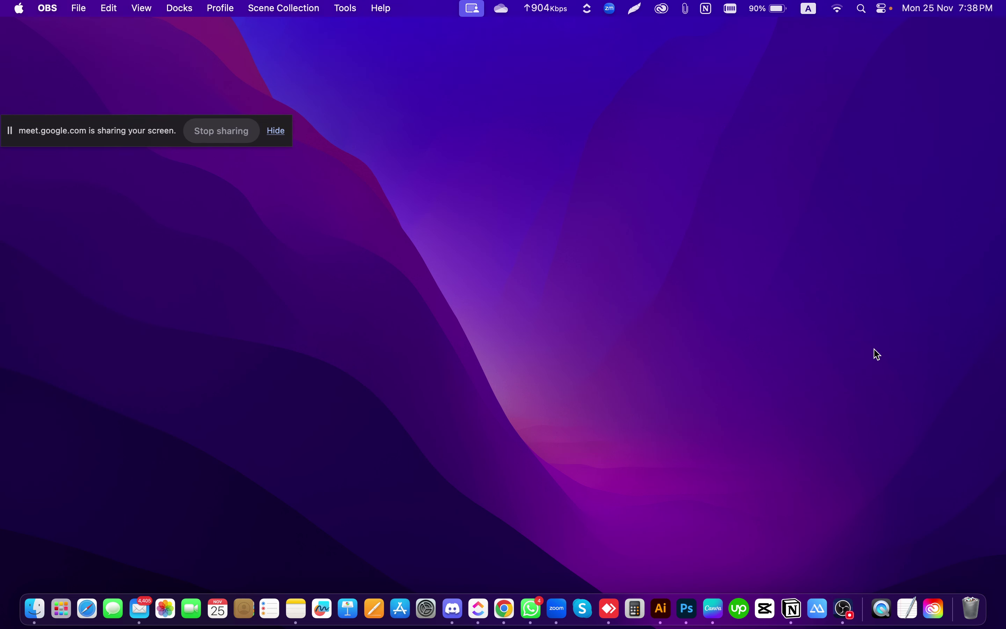
pyautogui.hotkey('ctrl', 'Up')
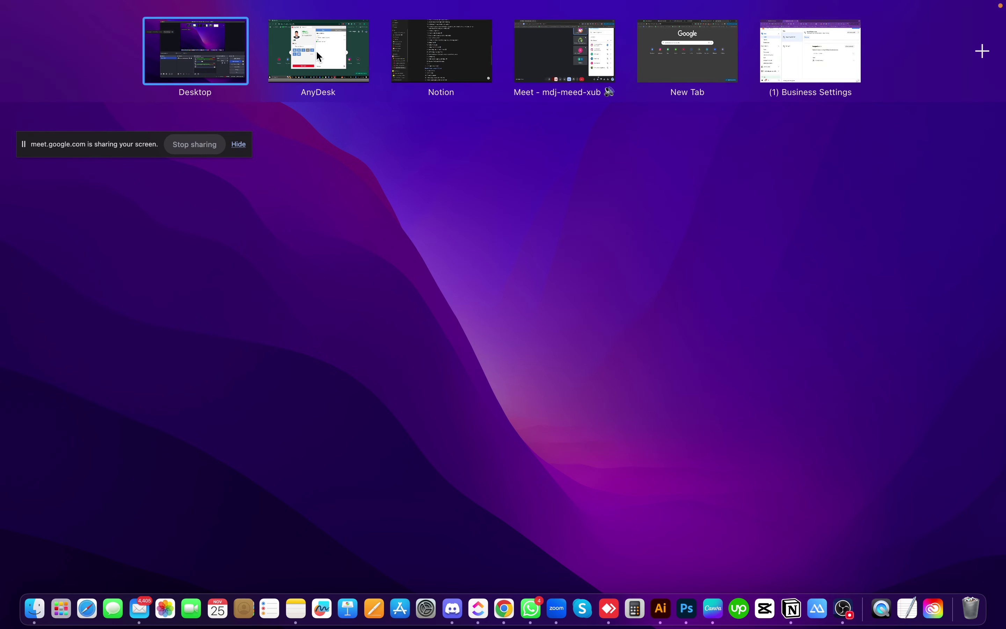
pyautogui.click(316, 76)
# In the remote Chrome, minimize the chat, close the extra new tab, and open Gmail.
pyautogui.click(699, 111)
pyautogui.click(698, 114)
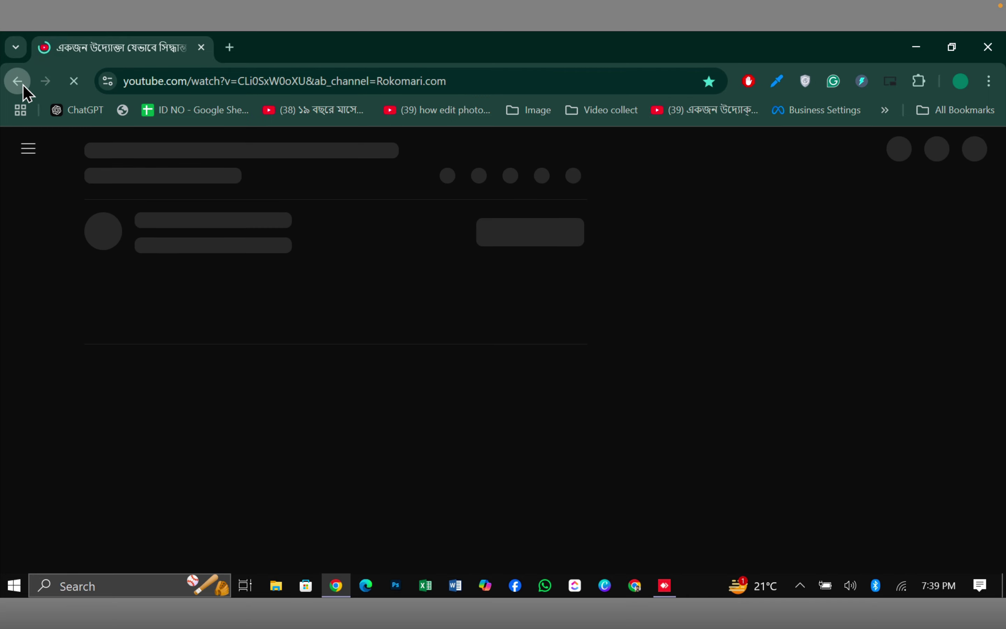
pyautogui.click(24, 87)
pyautogui.click(228, 49)
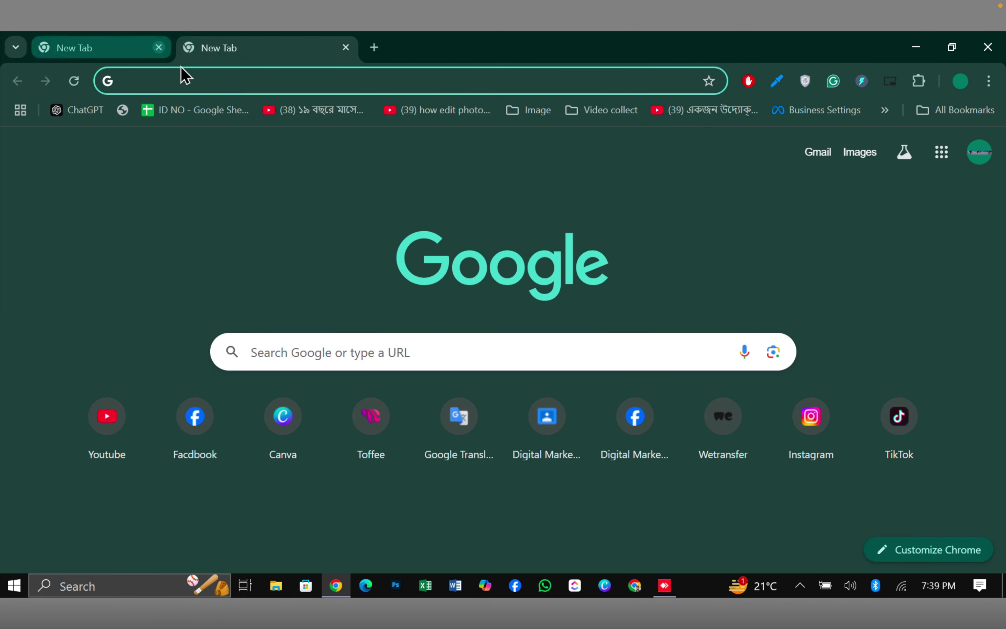
pyautogui.hotkey('ctrl', 'w')
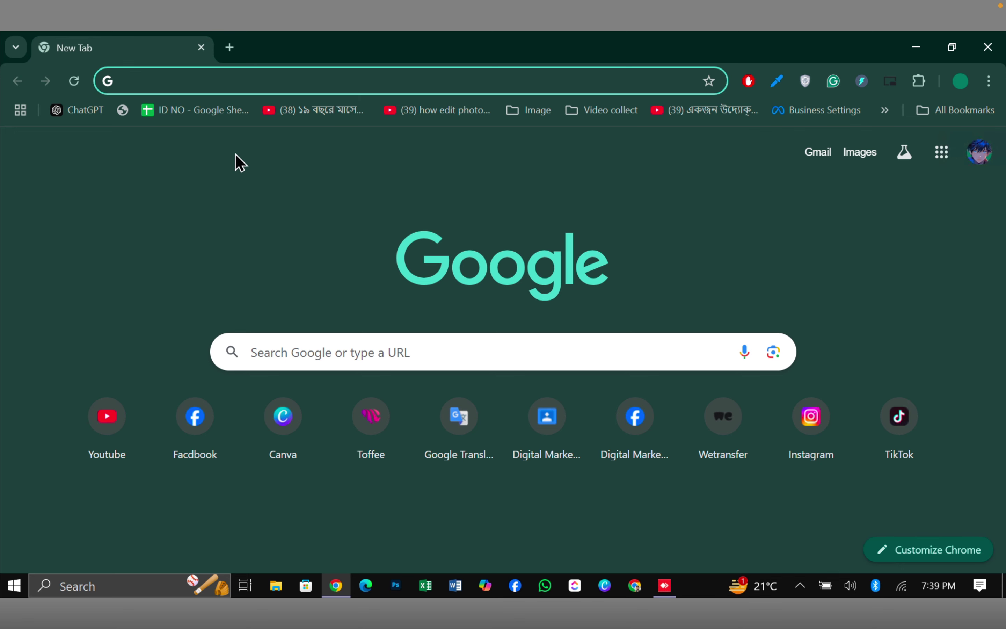
pyautogui.click(833, 155)
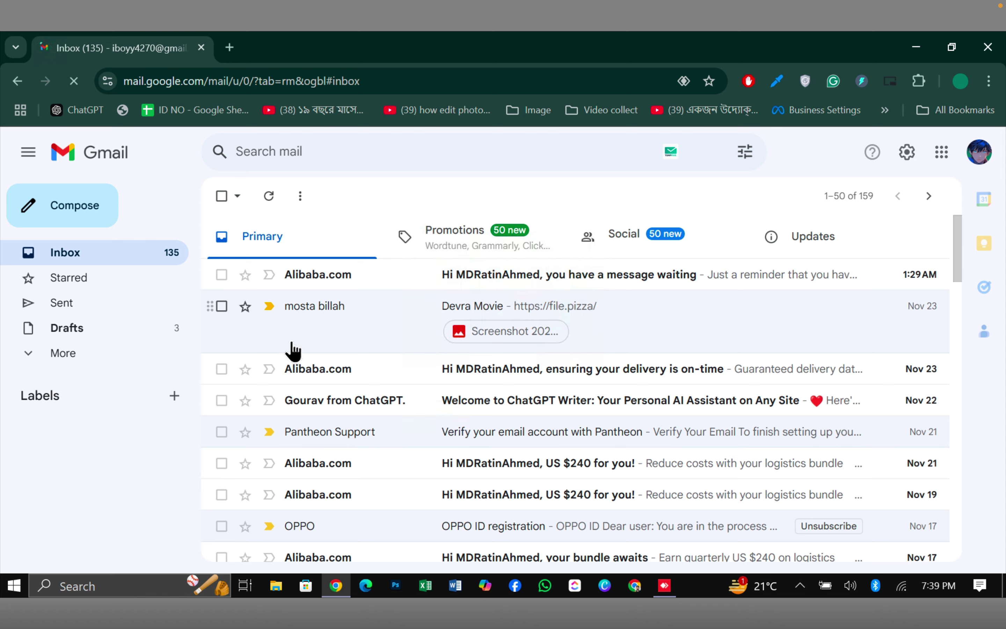
# Look through Gmail's Updates, Promotions and Social tabs and check the signed-in account.
pyautogui.click(816, 240)
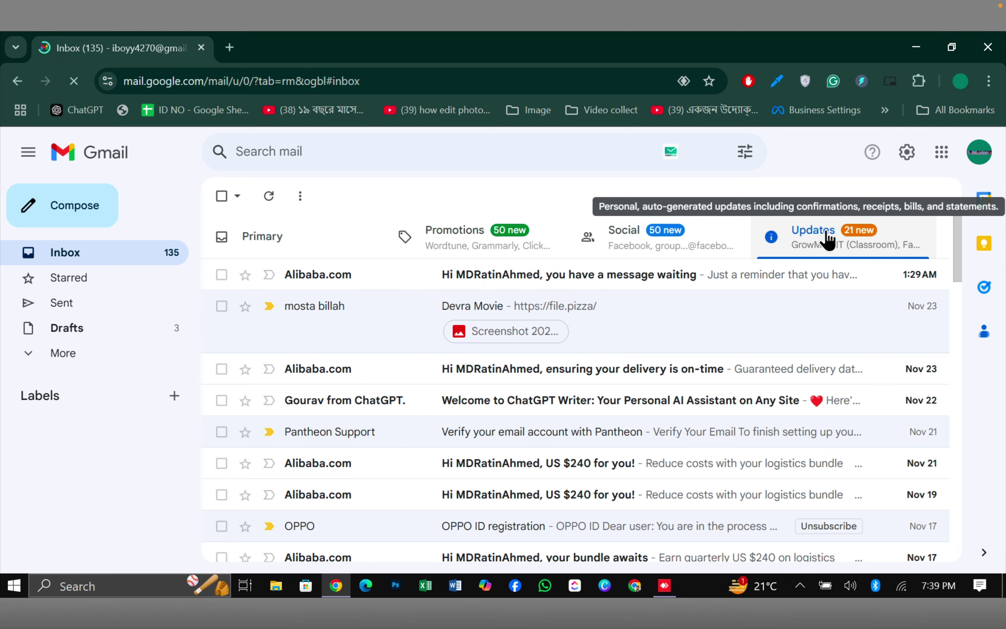
pyautogui.click(499, 245)
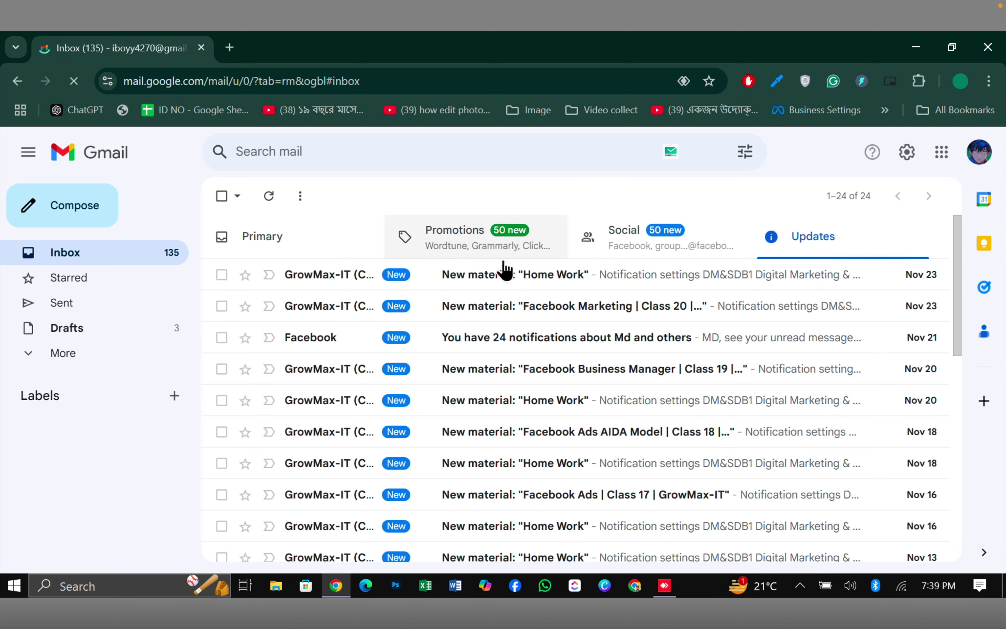
pyautogui.click(653, 249)
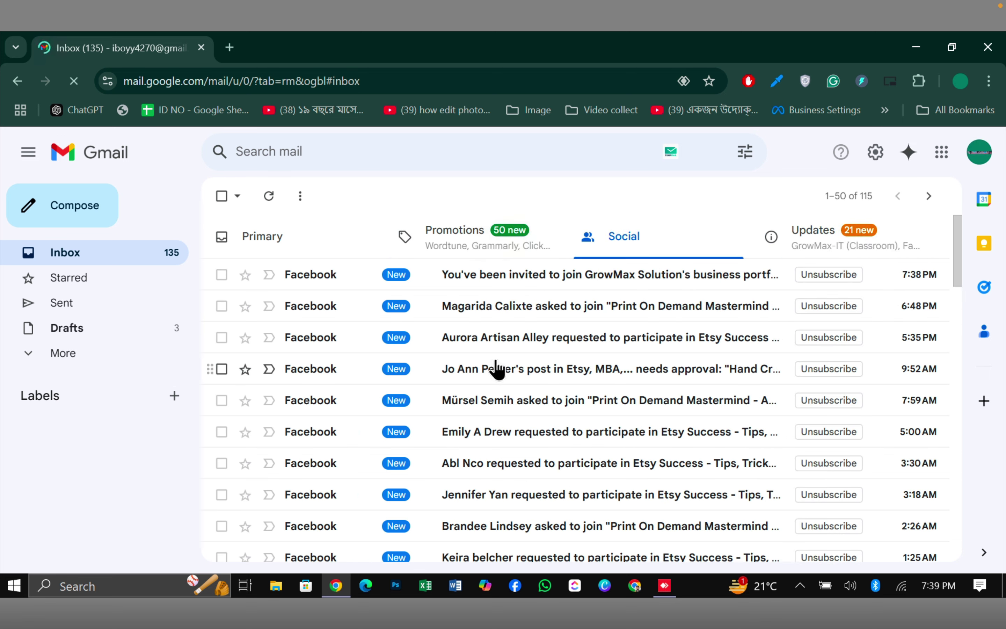
pyautogui.click(970, 160)
pyautogui.click(975, 155)
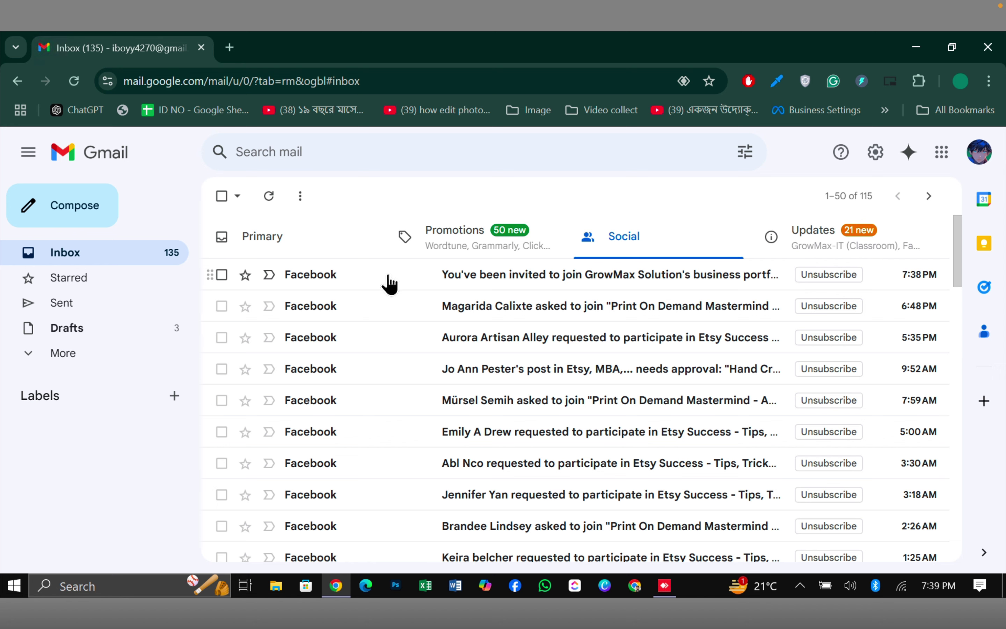
# Open the GrowMax Solution invitation email and scroll to its accept-invitation link.
pyautogui.click(540, 284)
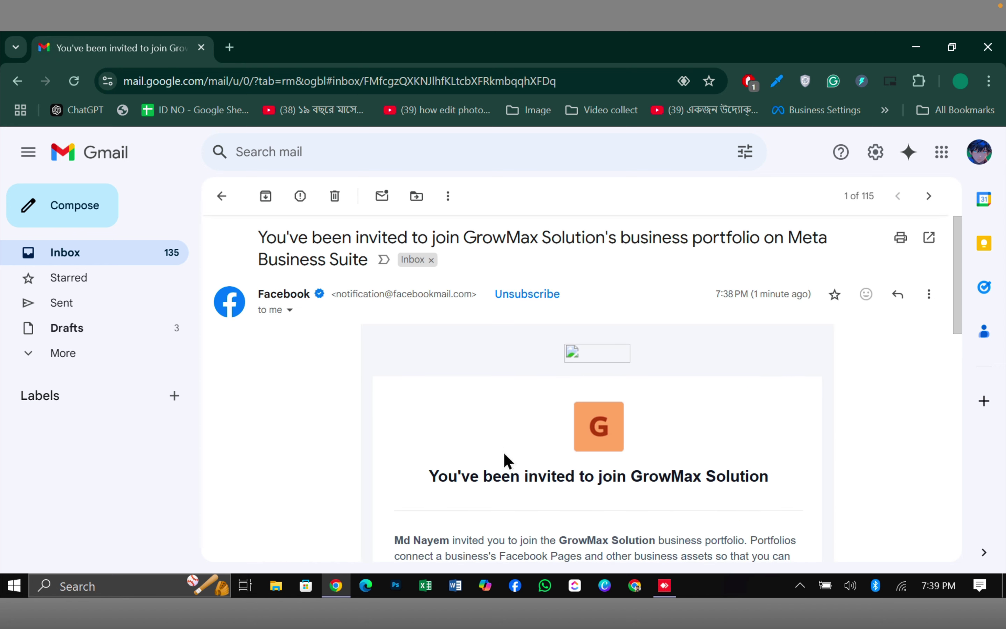
pyautogui.scroll(-1, 571, 484)
pyautogui.scroll(-3, 573, 489)
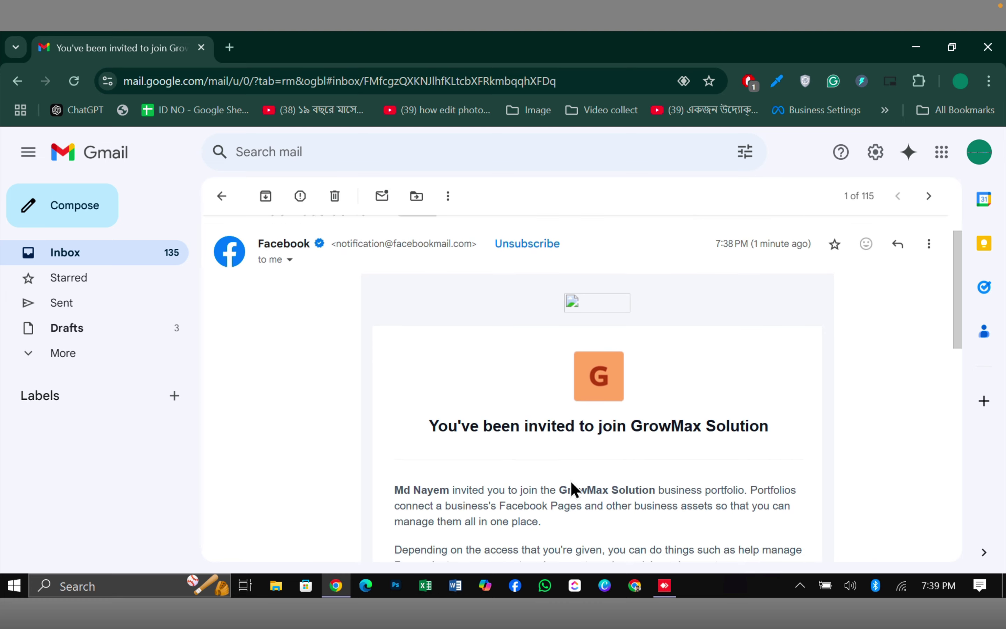
pyautogui.scroll(-5, 576, 479)
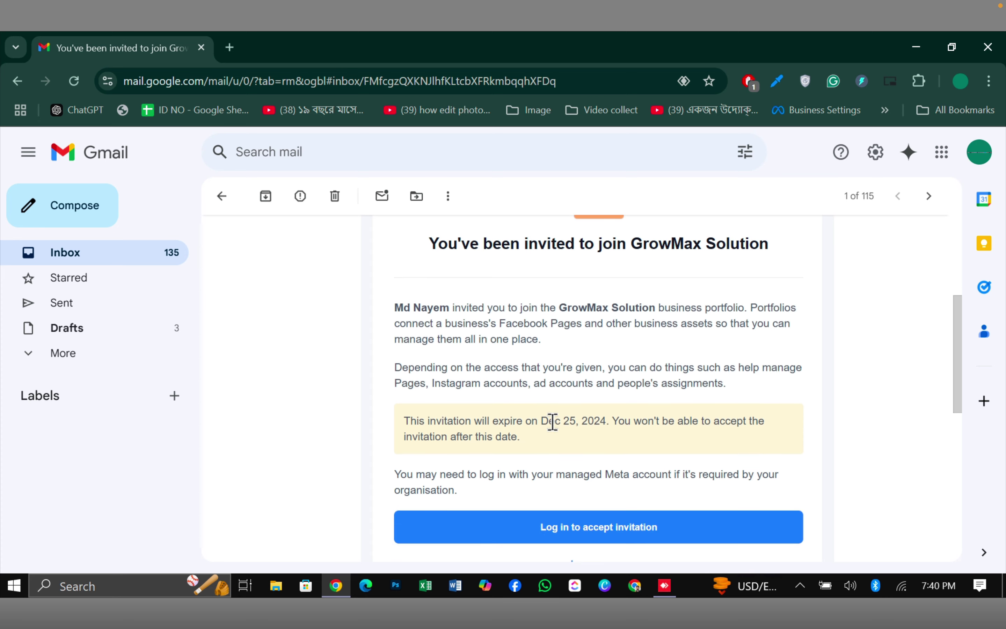
pyautogui.scroll(-2, 560, 437)
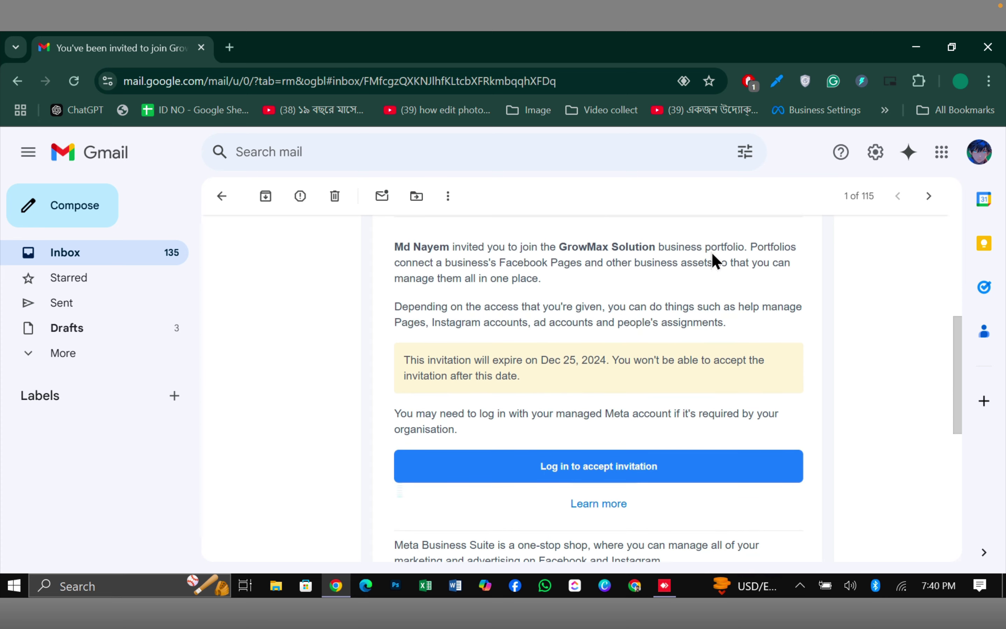
# Follow the email's login link and sign in with Facebook to reach the GrowMax Solution invitation.
pyautogui.click(599, 463)
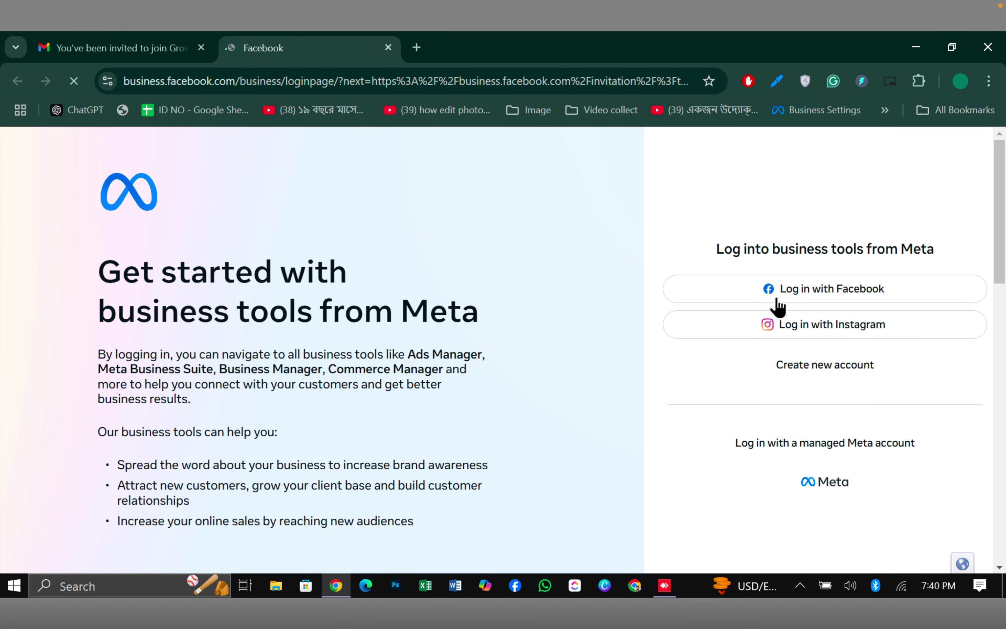
pyautogui.click(418, 48)
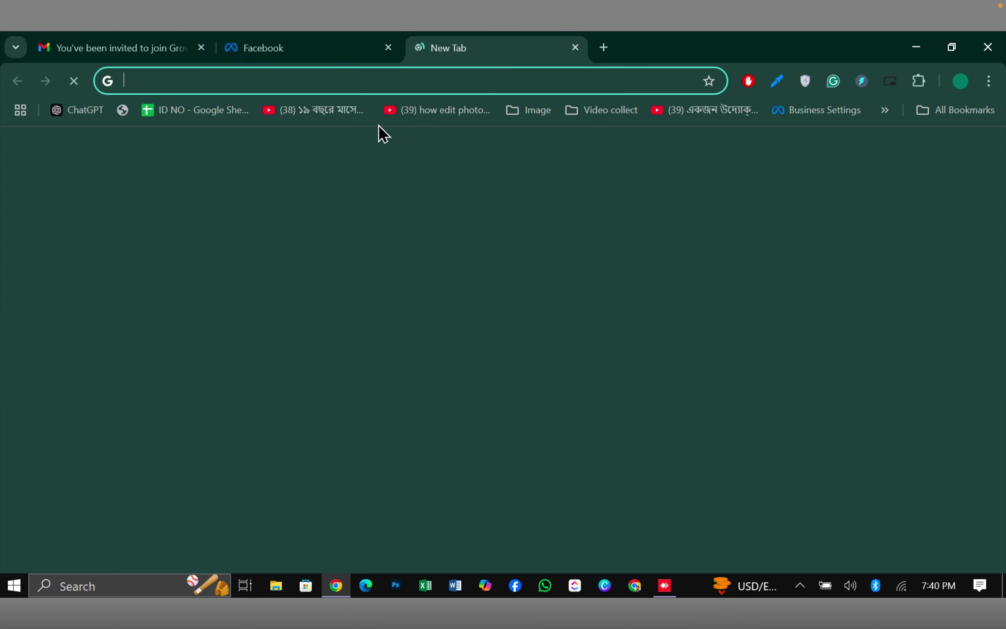
pyautogui.click(639, 424)
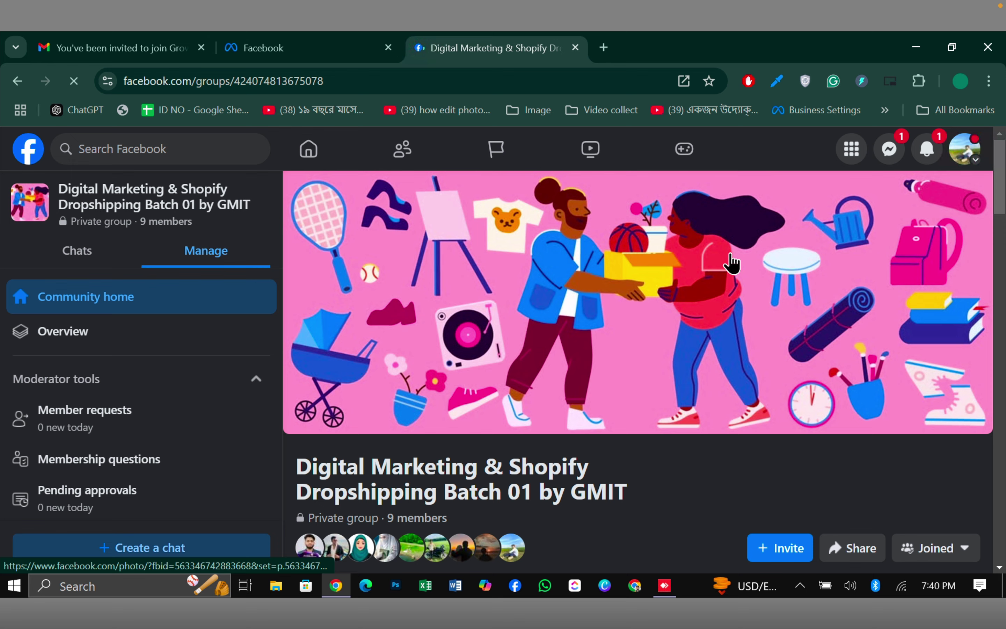
pyautogui.click(320, 51)
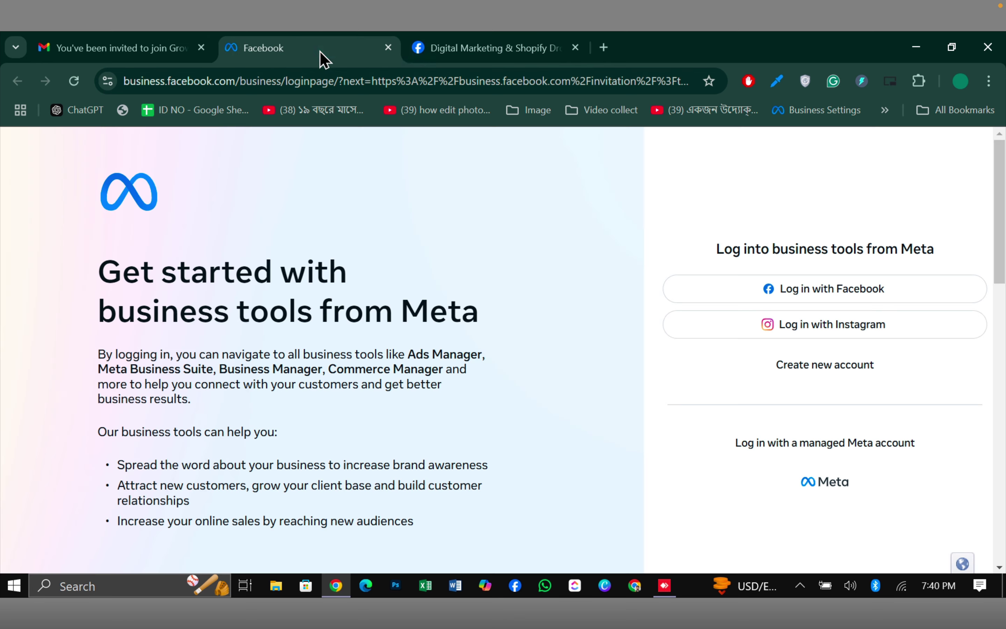
pyautogui.click(824, 303)
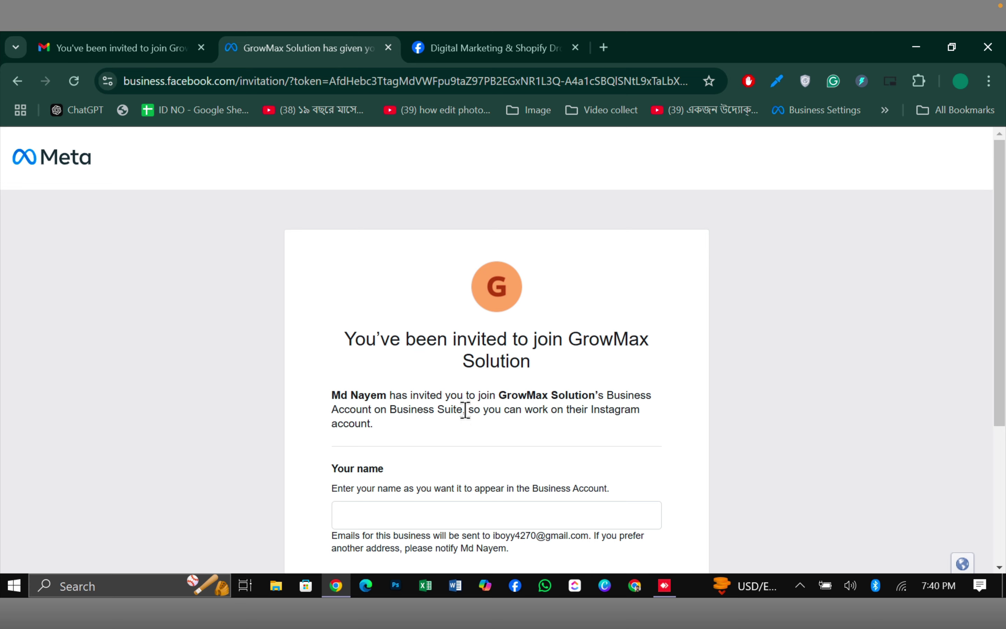
pyautogui.scroll(-1, 494, 393)
# Enter your full name in the Your name field of the GrowMax Solution invitation.
pyautogui.click(452, 474)
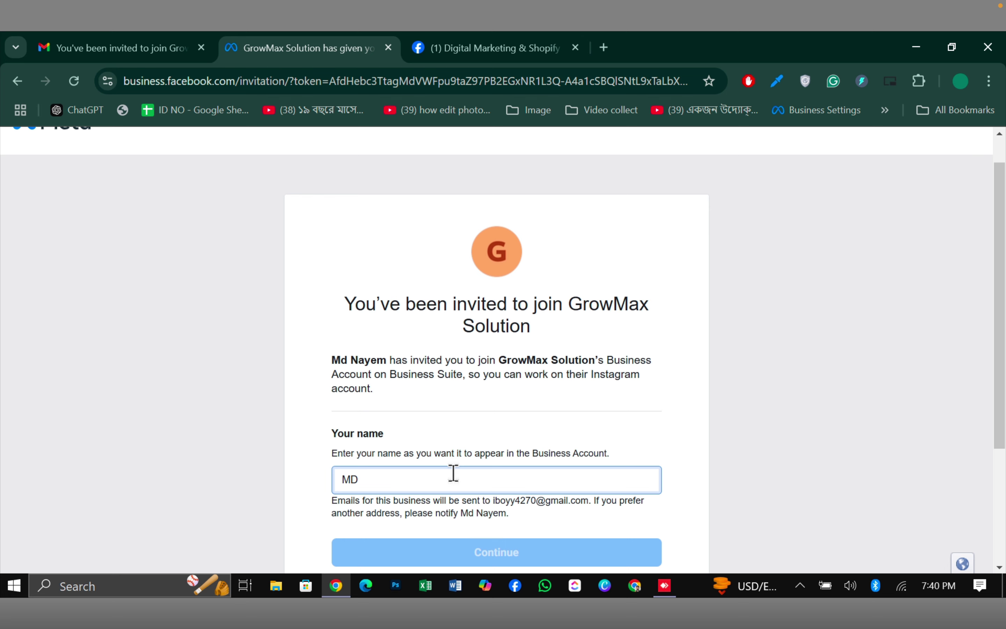
pyautogui.write('MD. T')
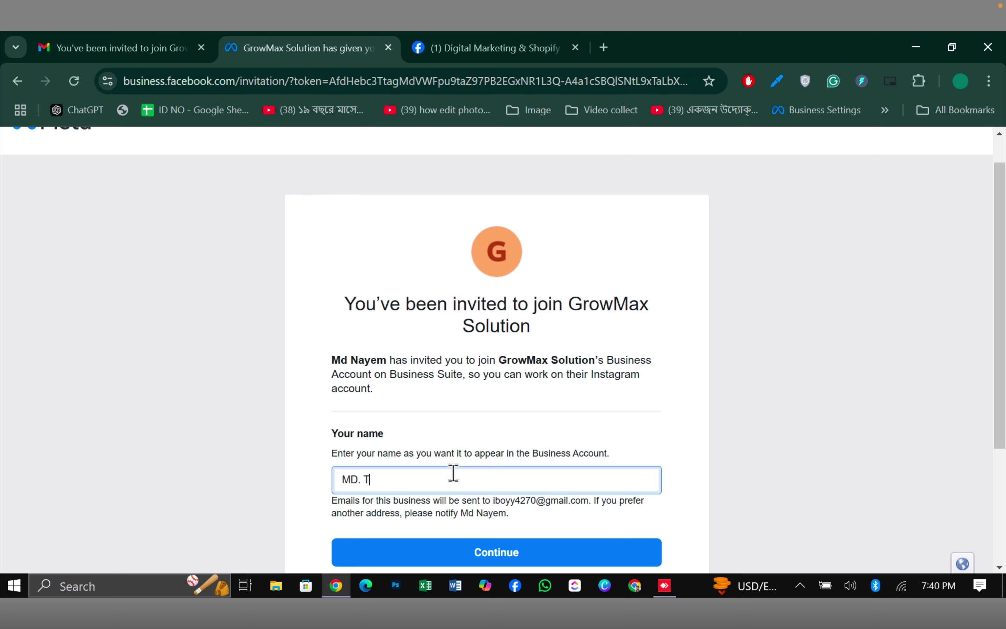
pyautogui.press('BackSpace')
pyautogui.press('BackSpace')
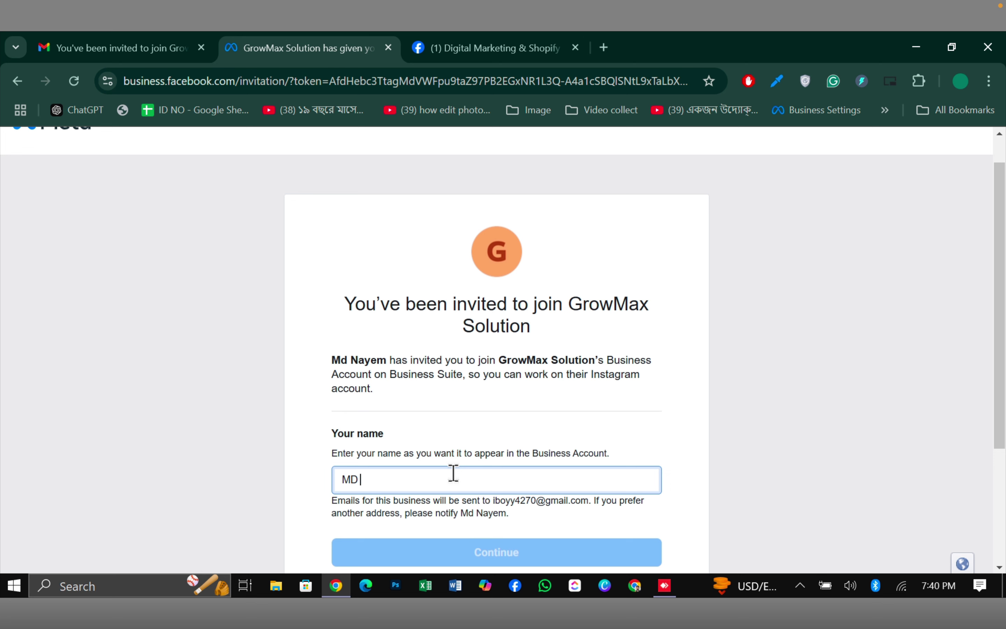
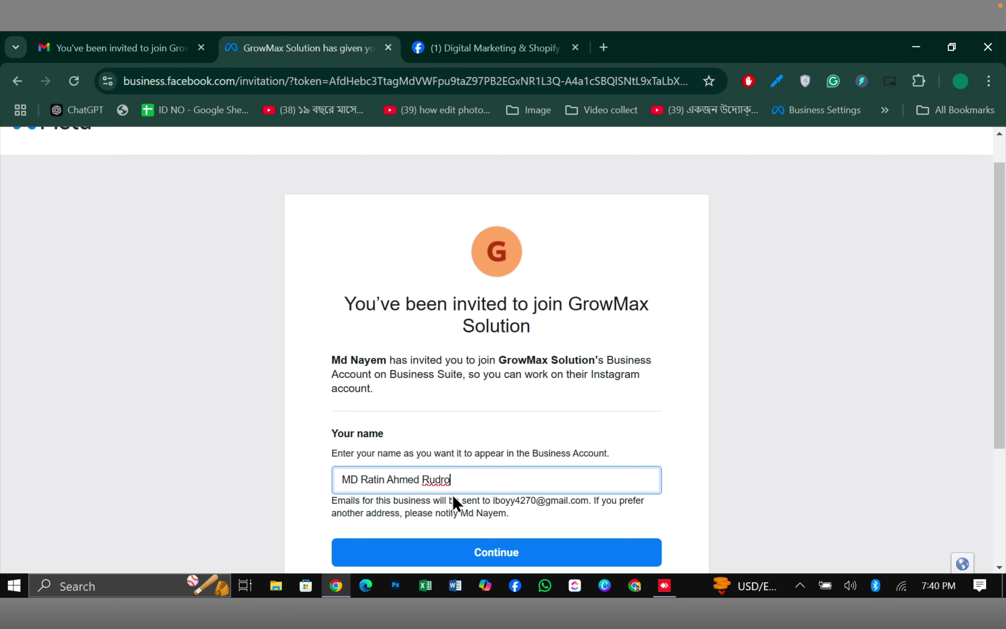
# Submit the name and continue past the GrowMax Solution business portfolio details.
pyautogui.click(497, 553)
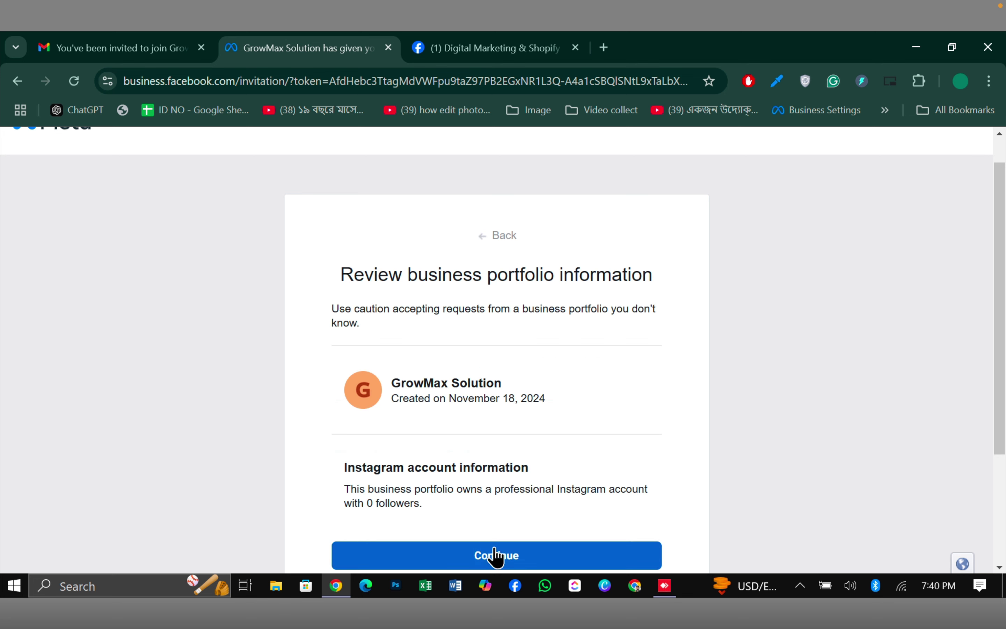
pyautogui.scroll(-1, 562, 487)
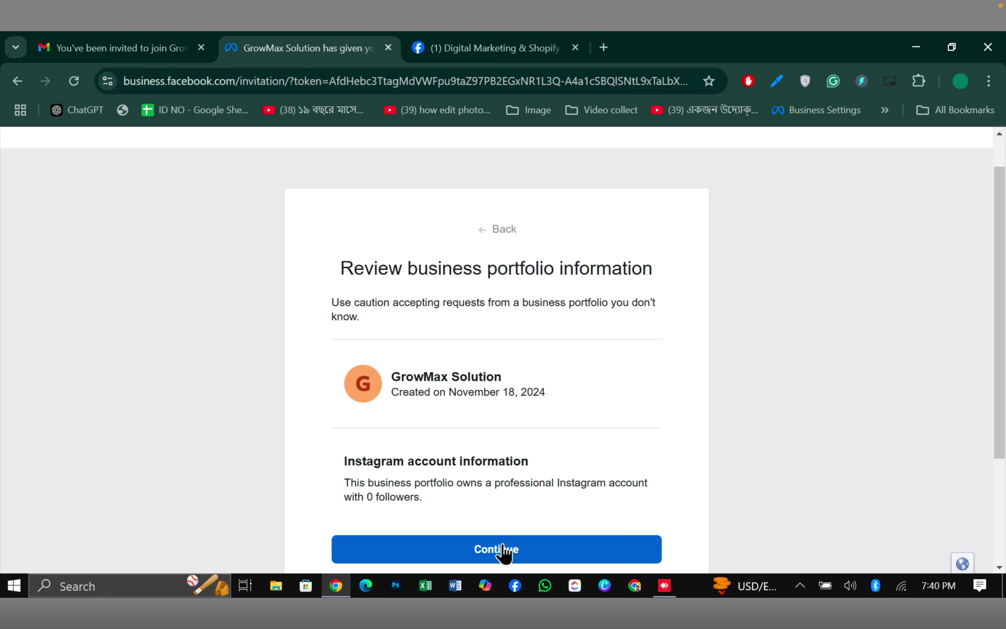
pyautogui.click(505, 553)
# Accept the invitation to join GrowMax Solution and focus the password re-entry field.
pyautogui.scroll(-2, 575, 391)
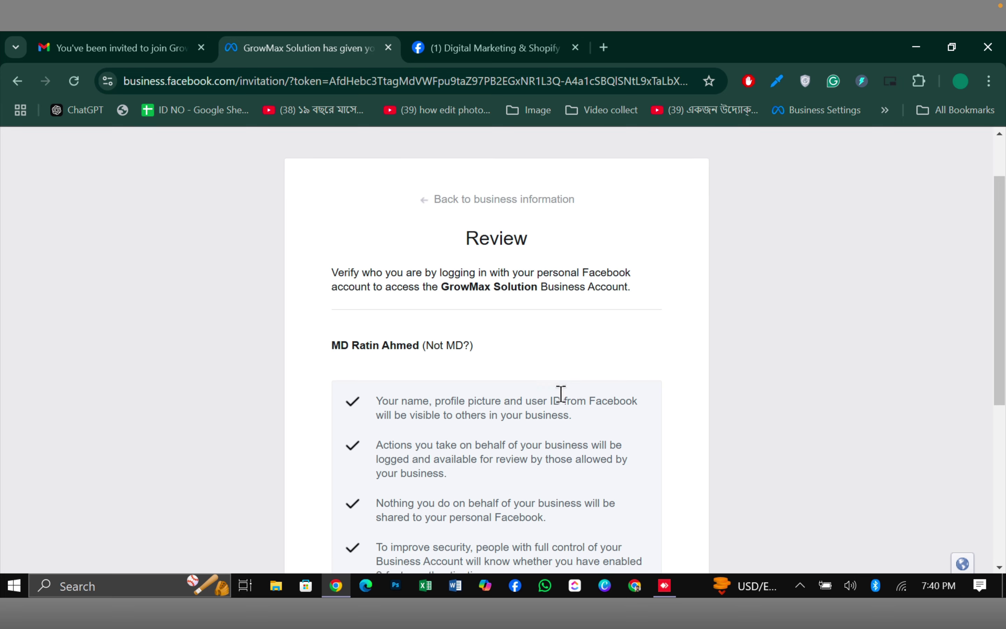
pyautogui.scroll(-1, 528, 379)
pyautogui.scroll(-2, 483, 341)
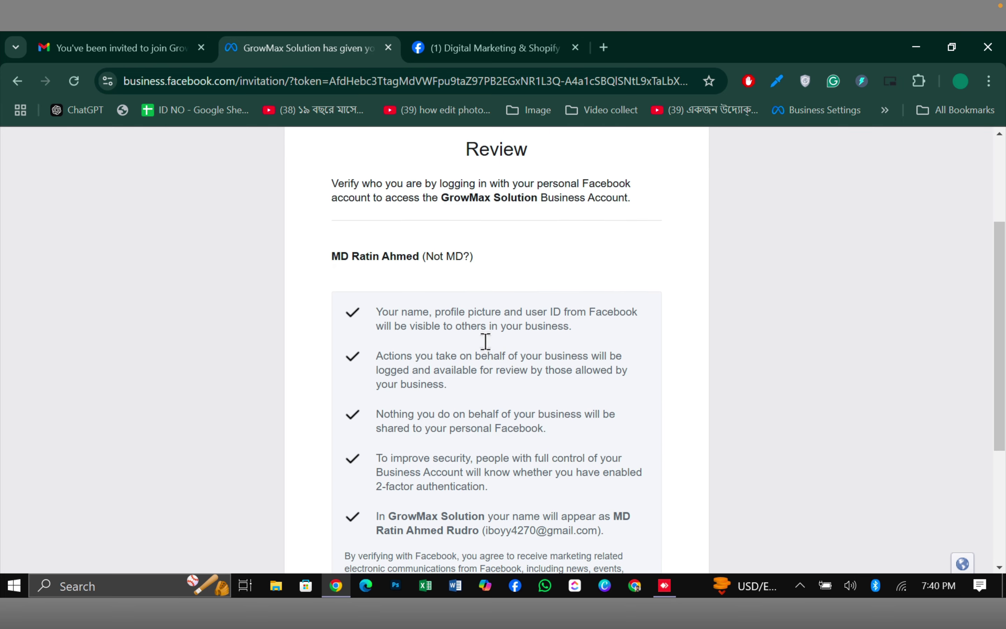
pyautogui.scroll(-3, 487, 373)
pyautogui.click(487, 516)
pyautogui.click(458, 342)
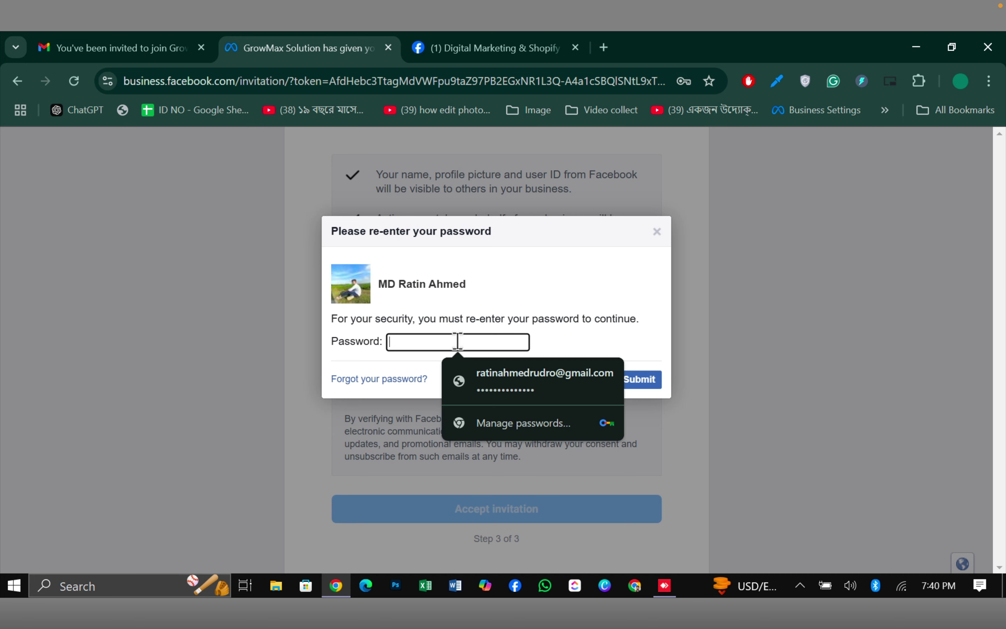
# Fill in the saved account password from autofill and submit it to confirm identity.
pyautogui.click(528, 378)
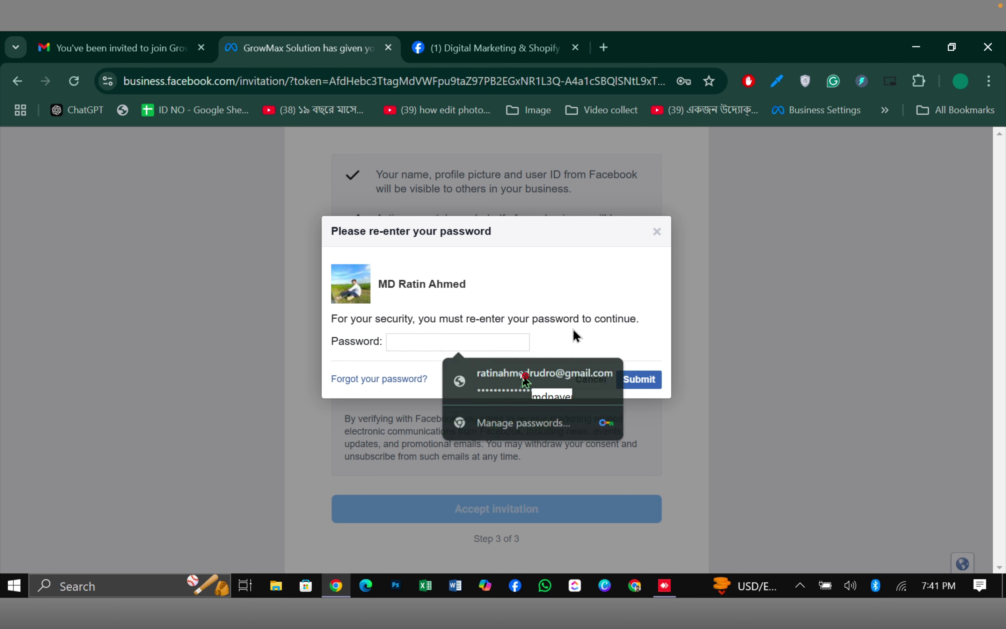
pyautogui.click(464, 340)
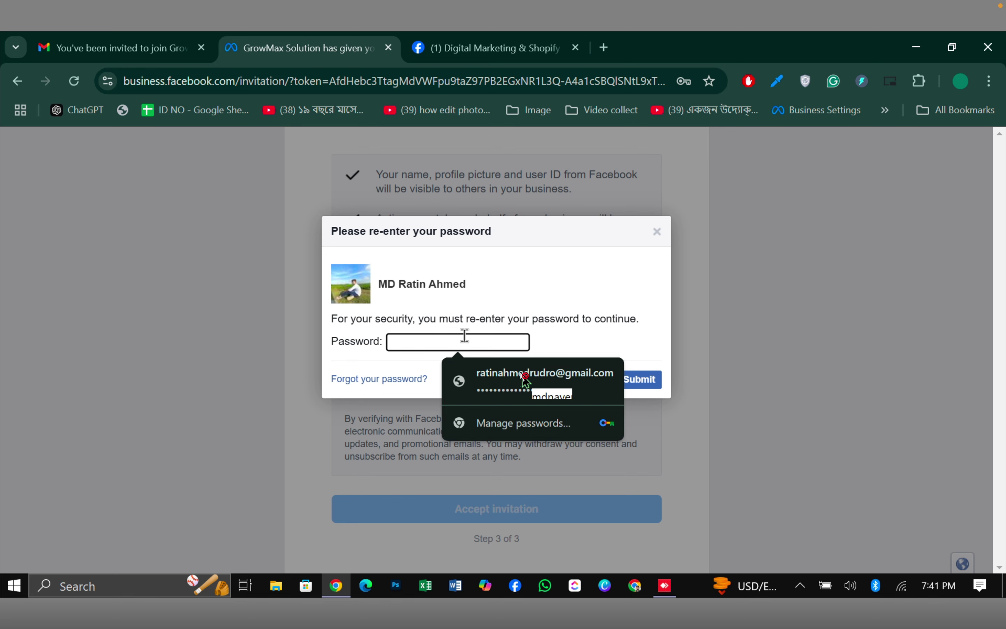
pyautogui.click(526, 377)
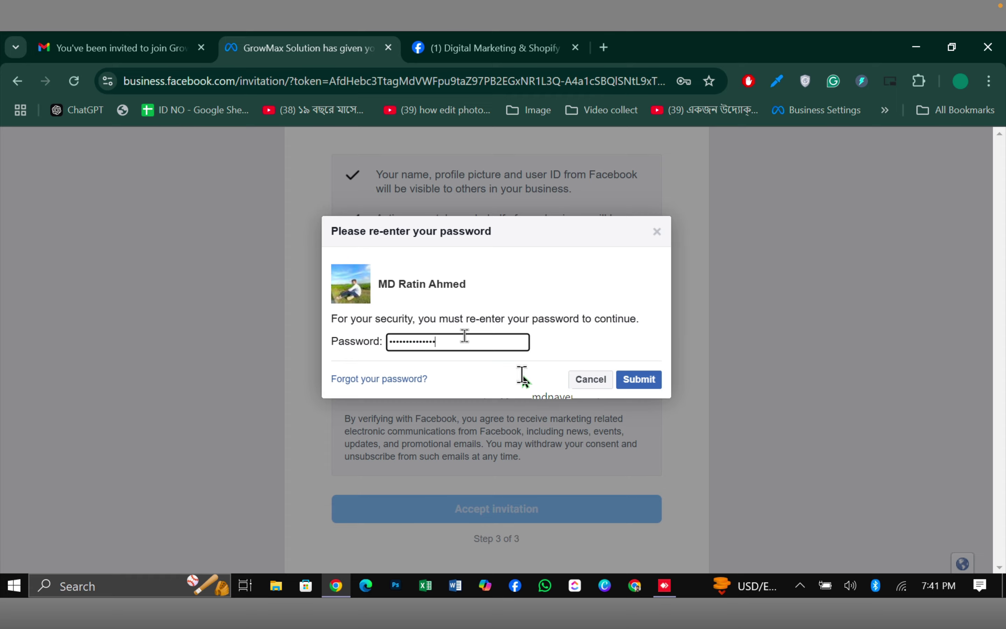
pyautogui.press('Return')
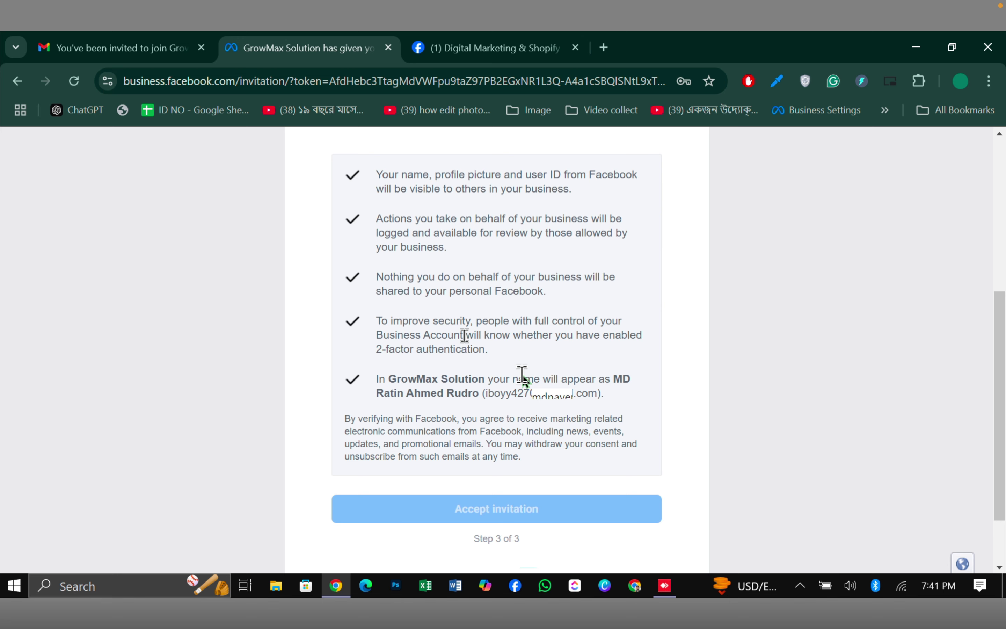
# Let GrowMax Solution's Business Suite home finish loading, then open a blank browser tab.
pyautogui.scroll(5, 523, 374)
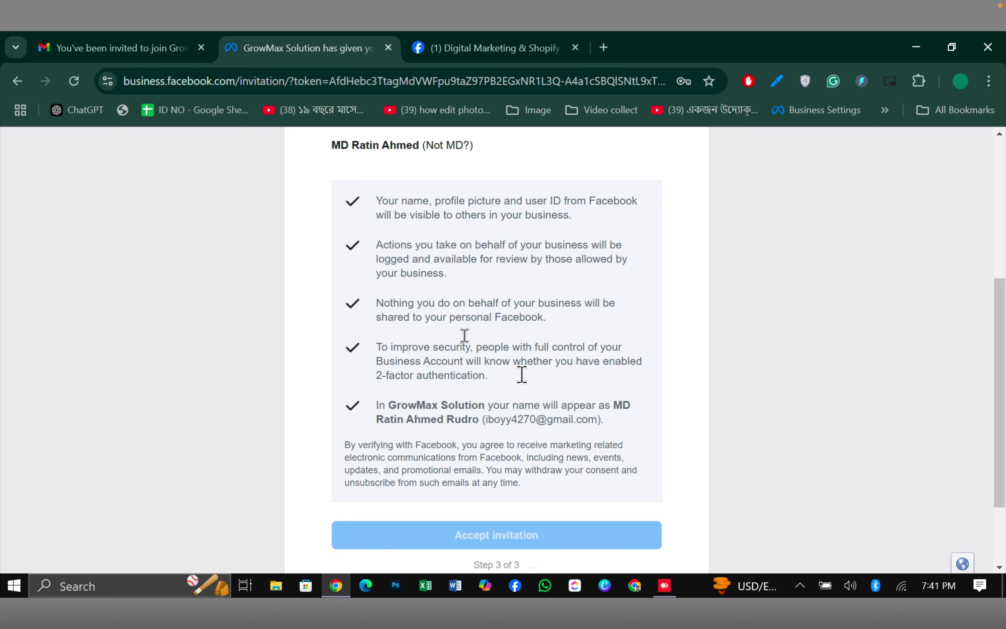
pyautogui.scroll(-8, 522, 375)
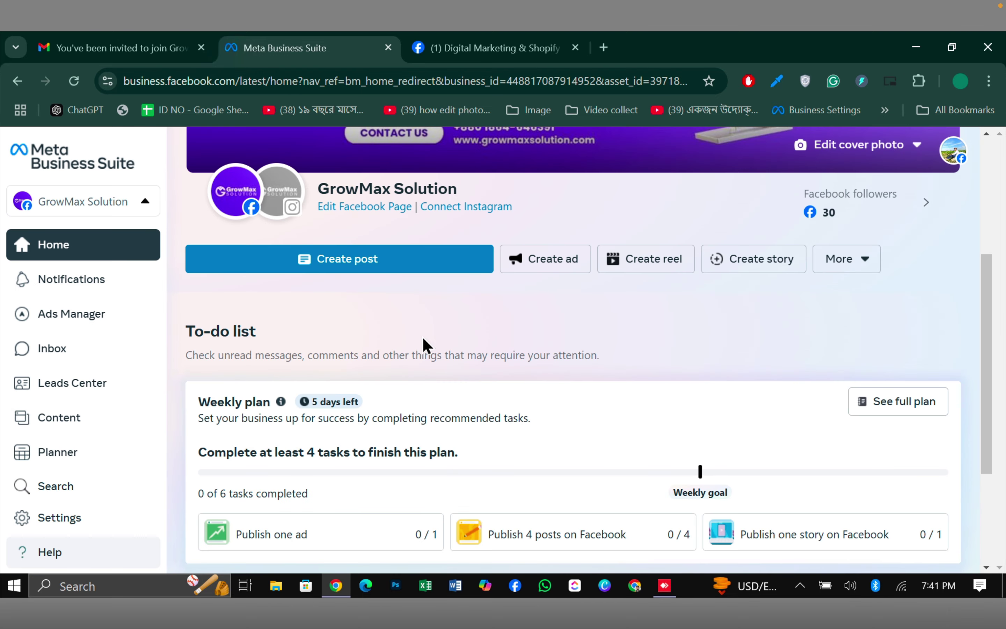
pyautogui.click(604, 48)
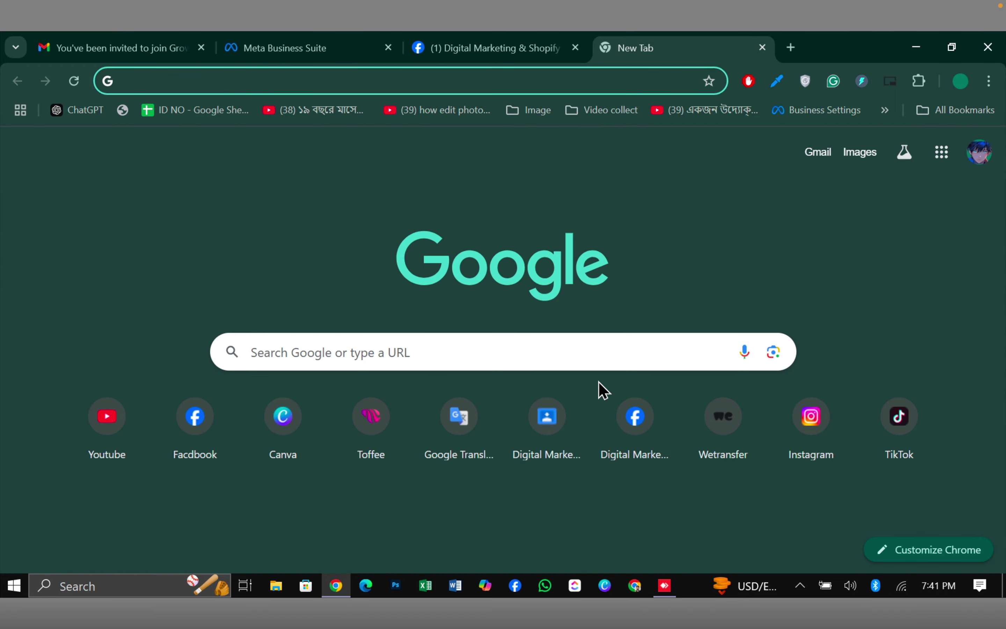
# Load the Business Settings address with its business ID removed to reach Select business.
pyautogui.write('busin')
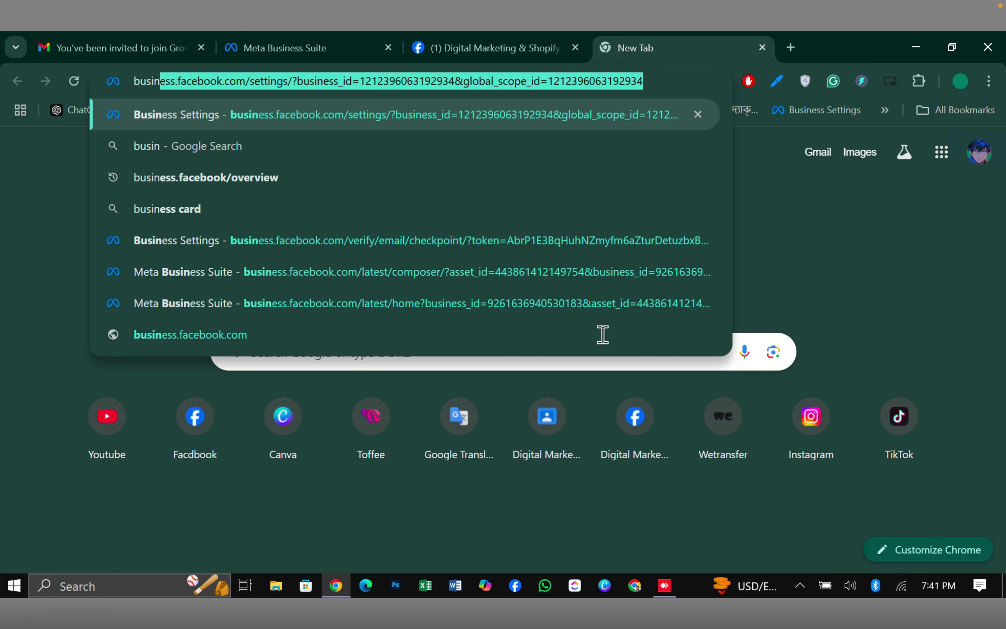
pyautogui.click(291, 83)
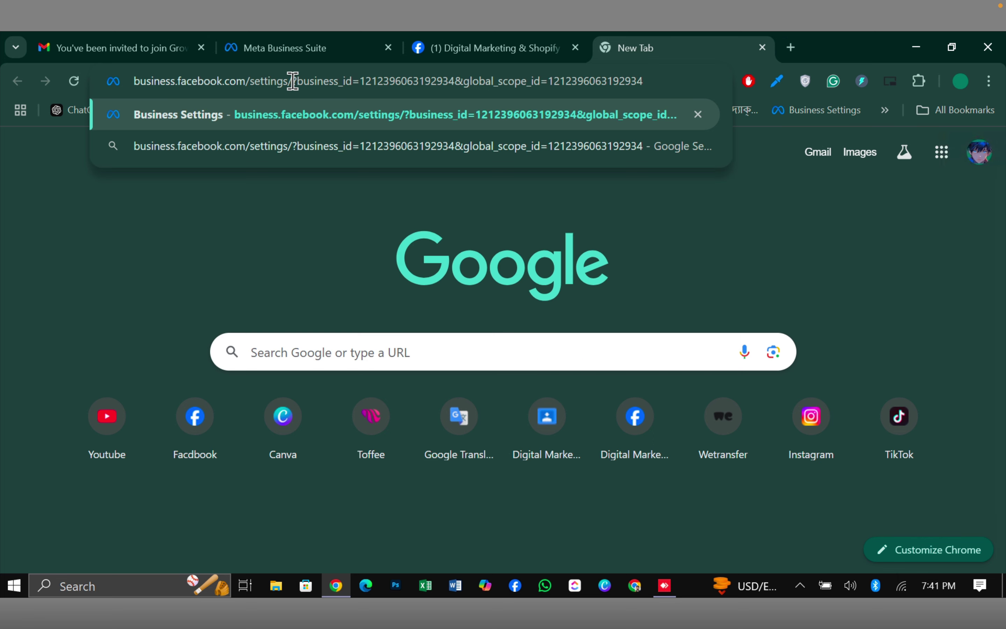
pyautogui.moveTo(292, 83); pyautogui.dragTo(676, 85)
pyautogui.press('BackSpace')
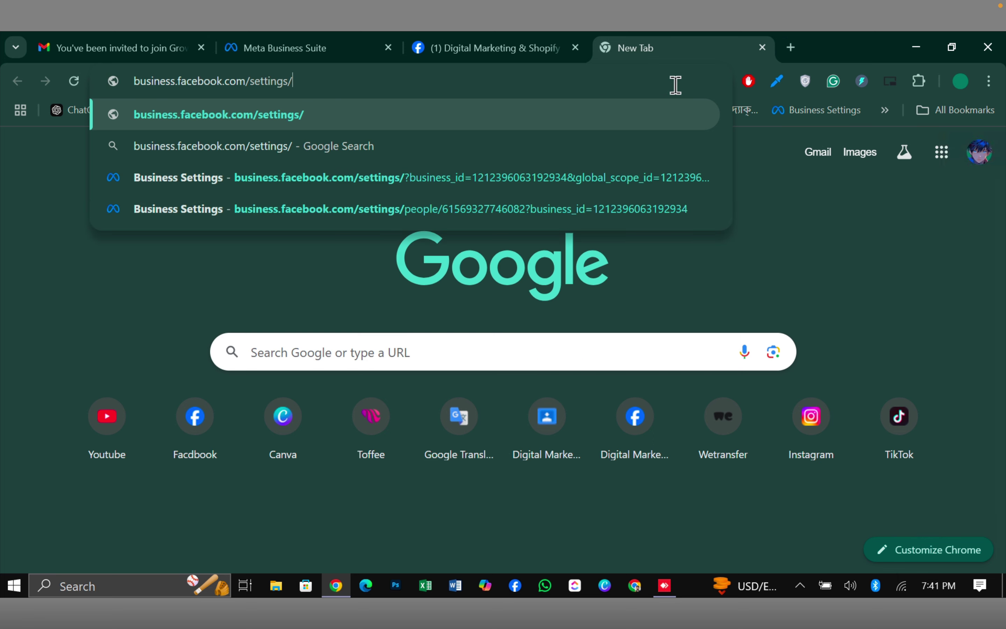
pyautogui.press('Return')
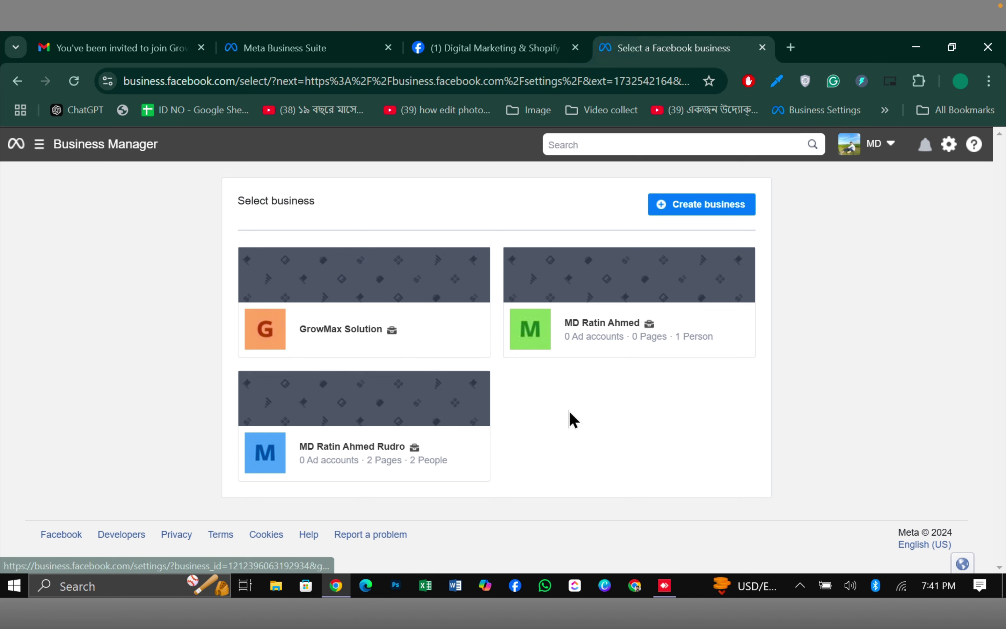
# Choose GrowMax Solution on Select business to view its Business Information settings.
pyautogui.click(340, 338)
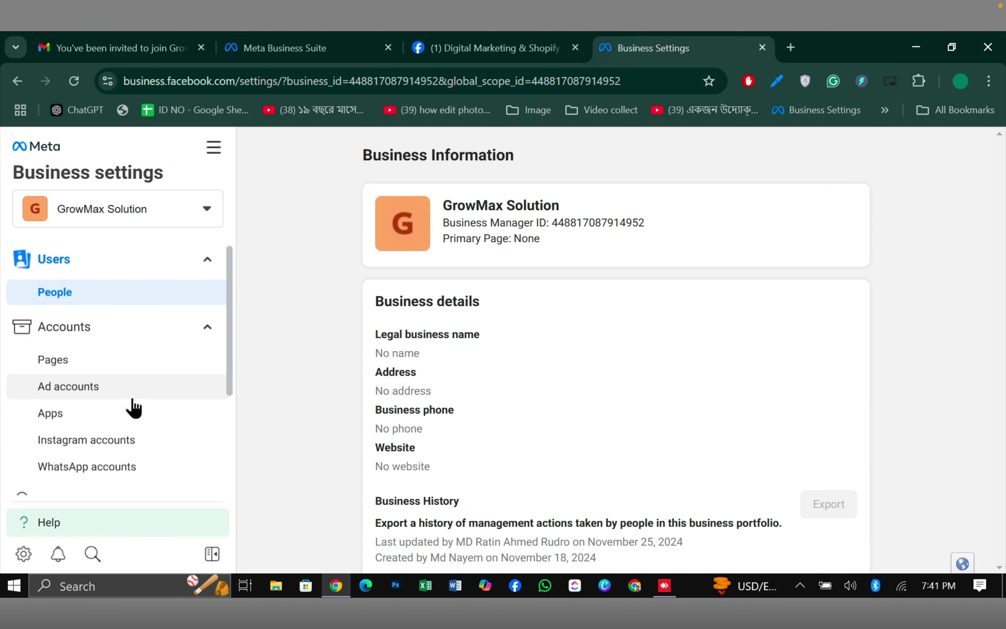
pyautogui.scroll(-1, 396, 297)
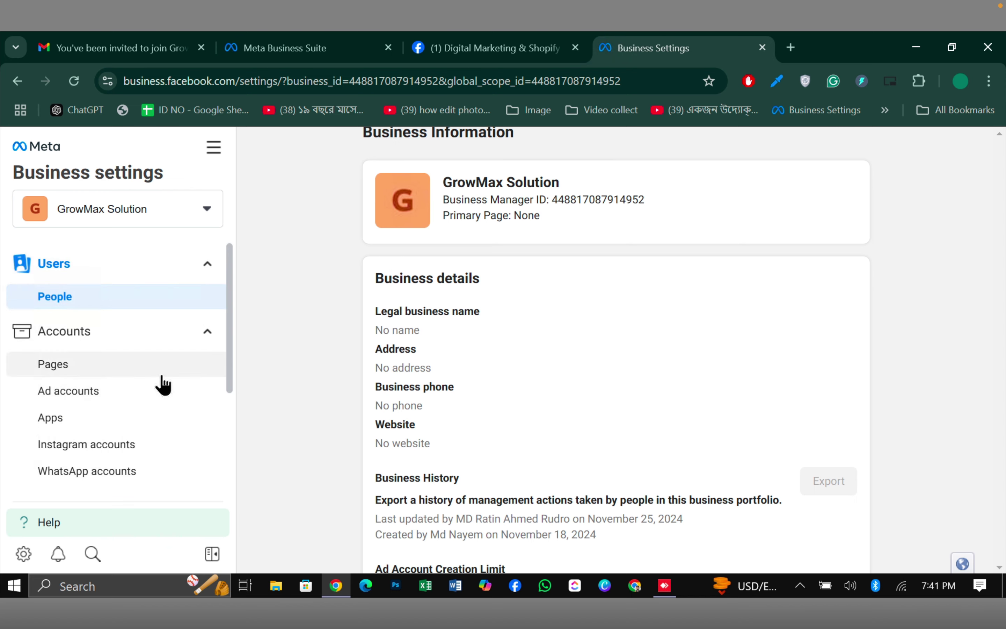
pyautogui.scroll(-1, 160, 382)
pyautogui.scroll(1, 479, 355)
pyautogui.scroll(1, 152, 361)
pyautogui.scroll(-2, 148, 383)
pyautogui.scroll(-2, 125, 439)
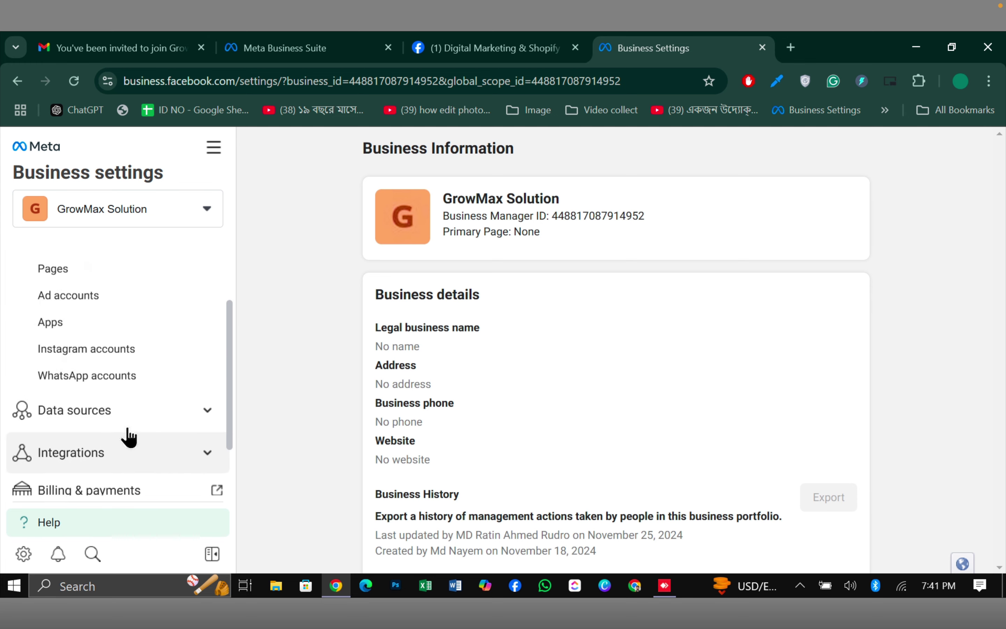
# Exit AnyDesk full screen and switch to the '(2) Business Settings' desktop space.
pyautogui.moveTo(227, 19)
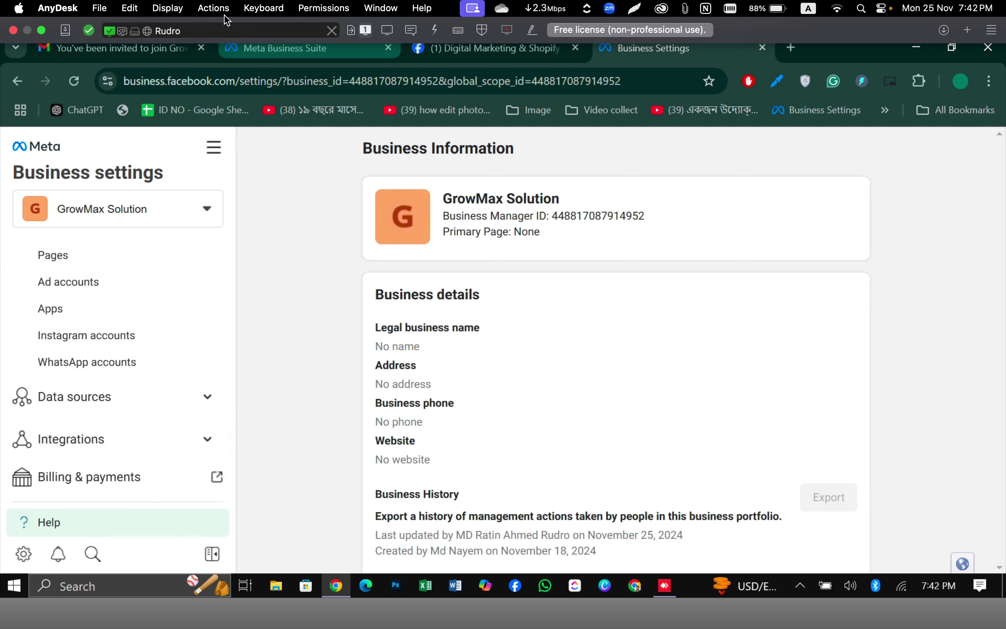
pyautogui.click(42, 30)
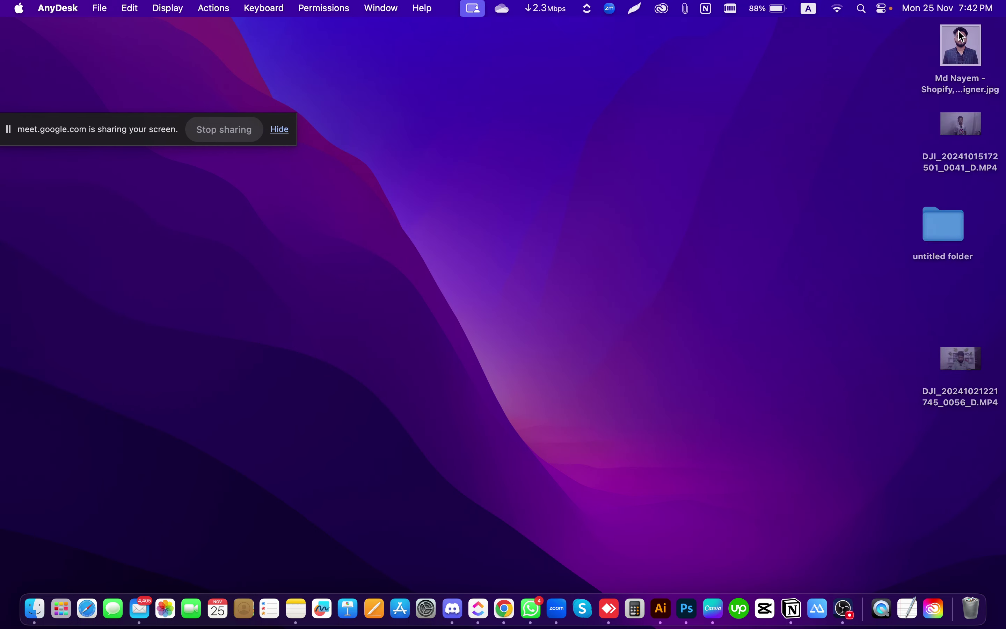
pyautogui.hotkey('ctrl', 'Up')
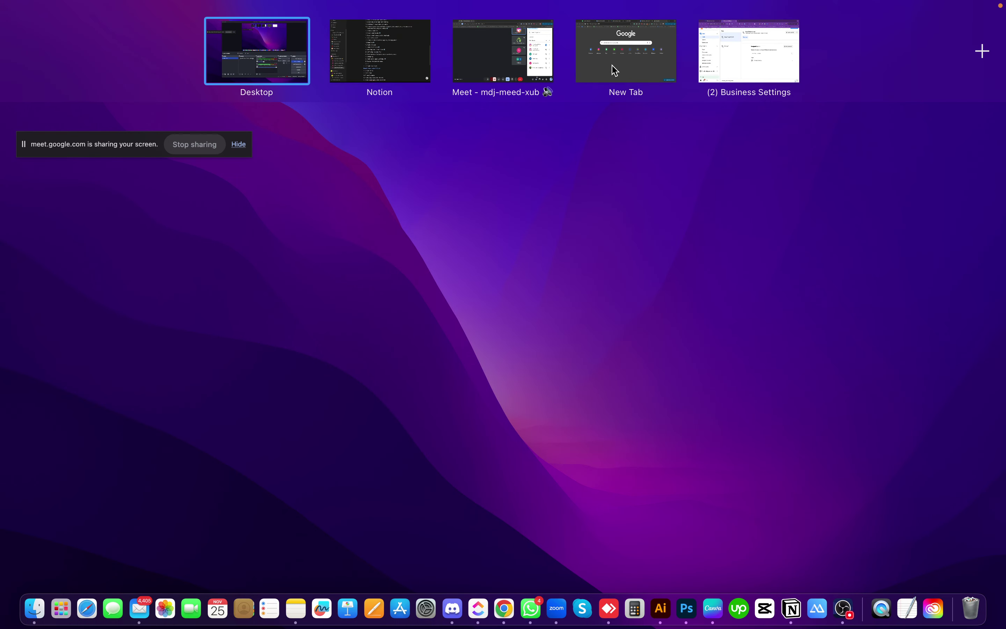
pyautogui.click(702, 69)
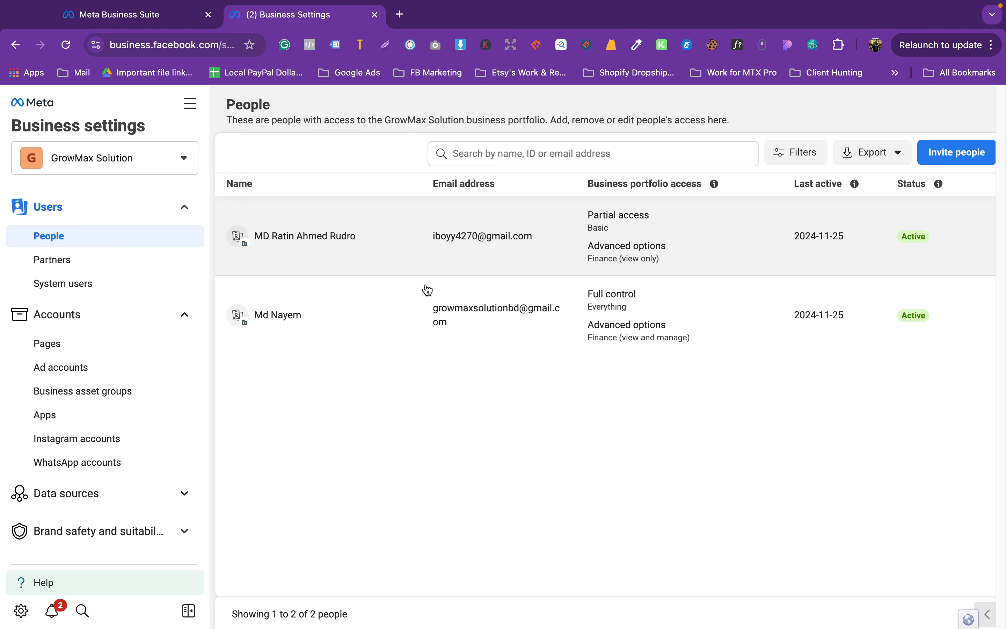
# Review GrowMax Solution's notifications under the Business and All tabs, then close them.
pyautogui.scroll(-1, 485, 477)
pyautogui.scroll(1, 475, 431)
pyautogui.scroll(-1, 411, 398)
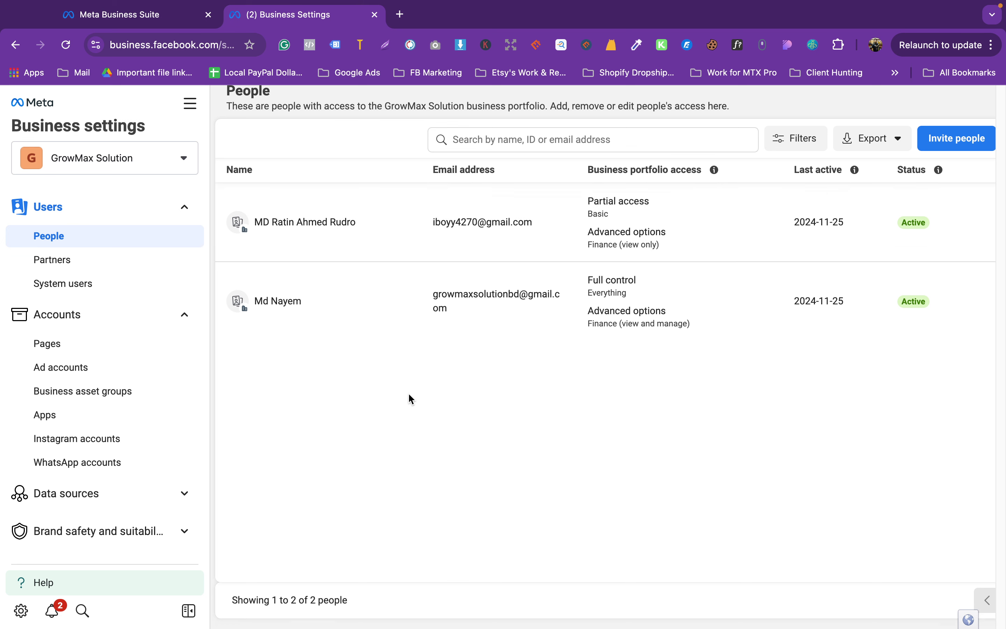
pyautogui.scroll(1, 686, 262)
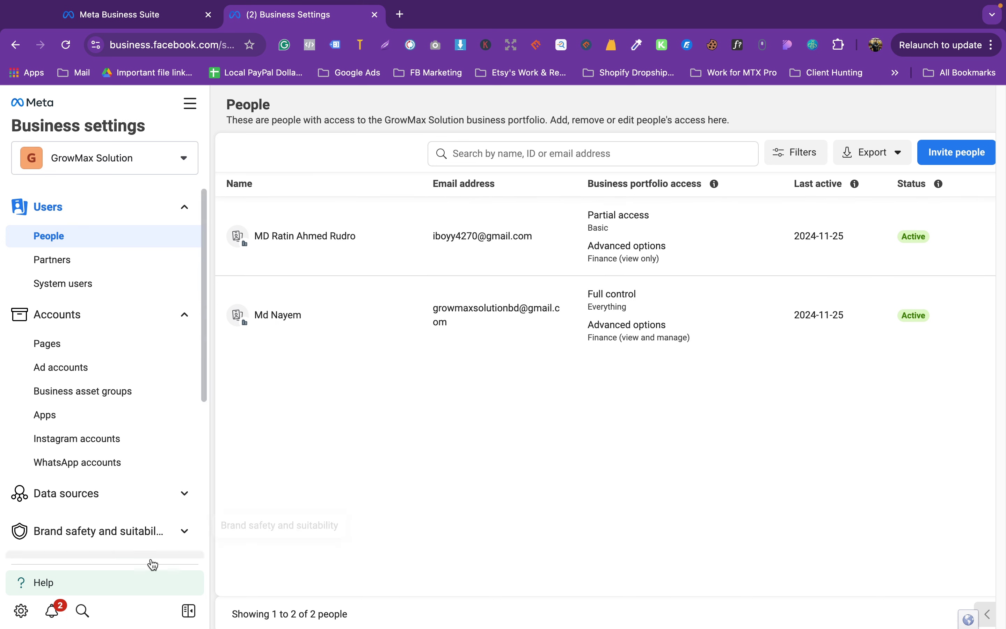
pyautogui.click(52, 611)
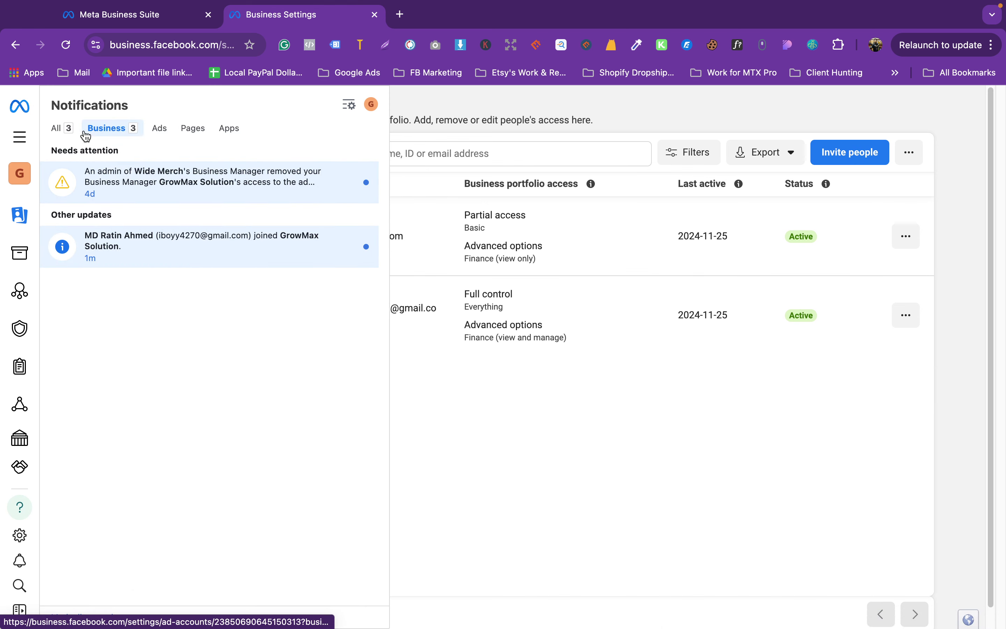
pyautogui.click(62, 128)
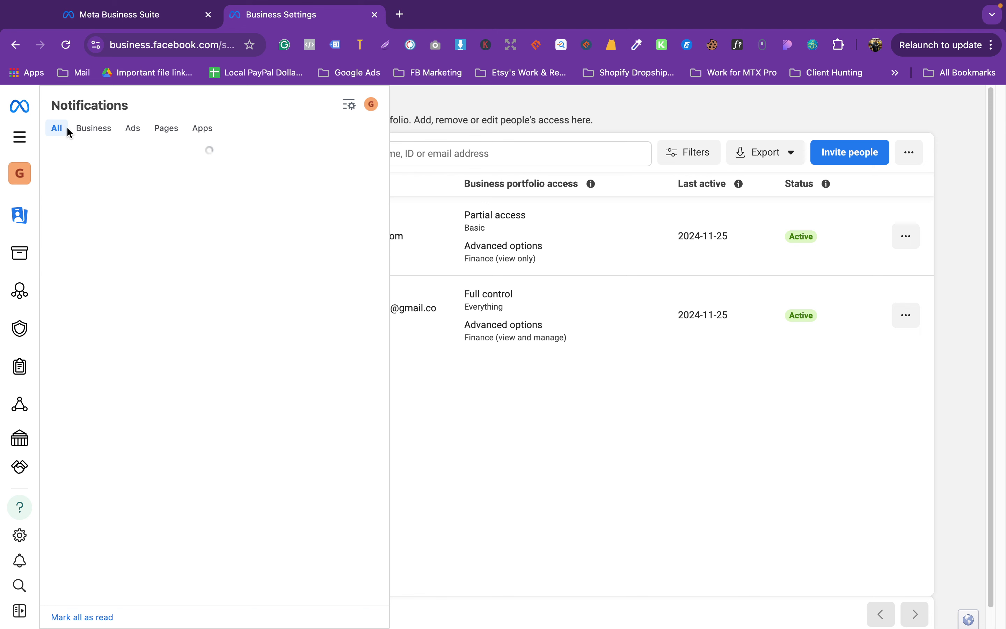
pyautogui.click(439, 387)
# Pin the Business settings navigation sidebar open.
pyautogui.moveTo(19, 333)
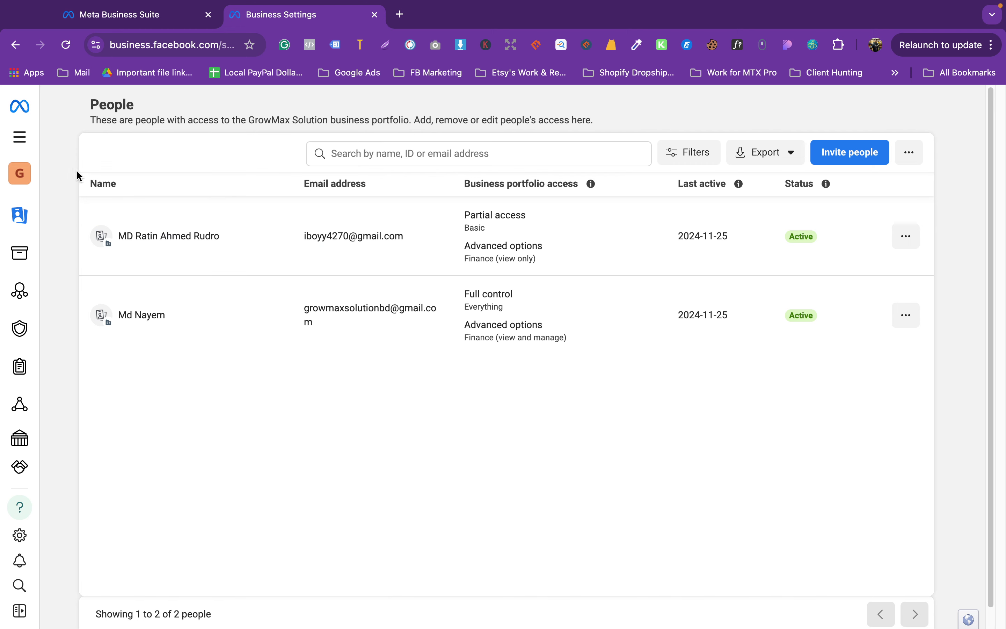
pyautogui.moveTo(11, 437)
pyautogui.click(19, 611)
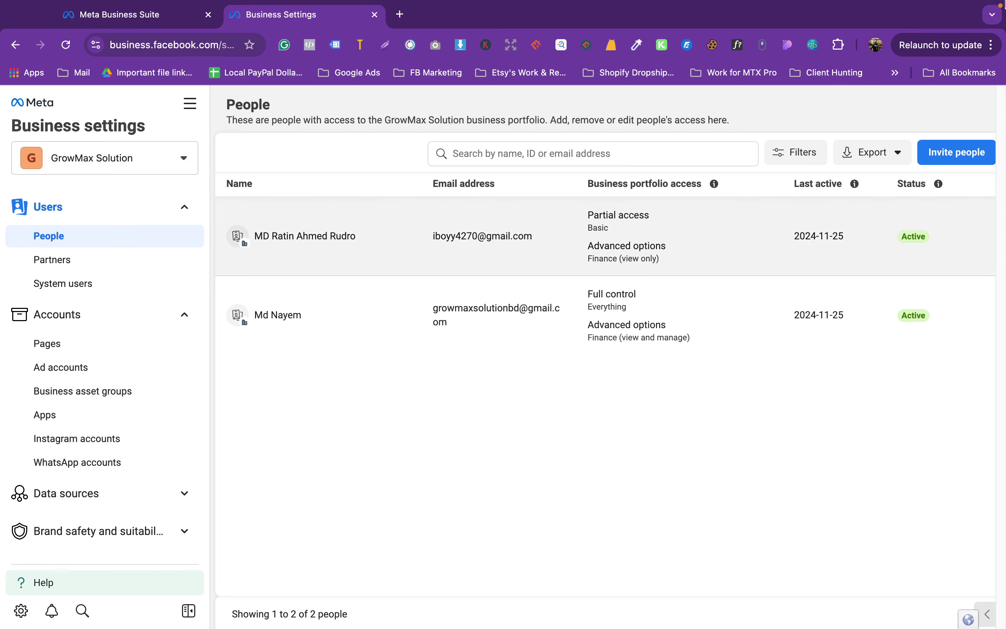
# Look over the Paid Ads part of the Notion course outline, then return to Business Settings.
pyautogui.moveTo(1005, 1)
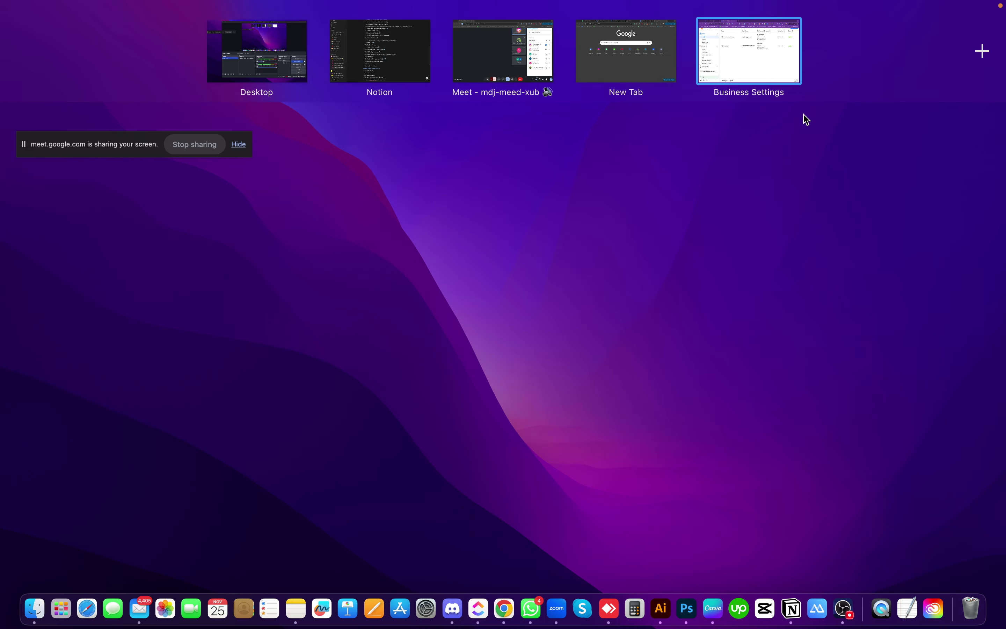
pyautogui.click(418, 56)
pyautogui.scroll(5, 589, 248)
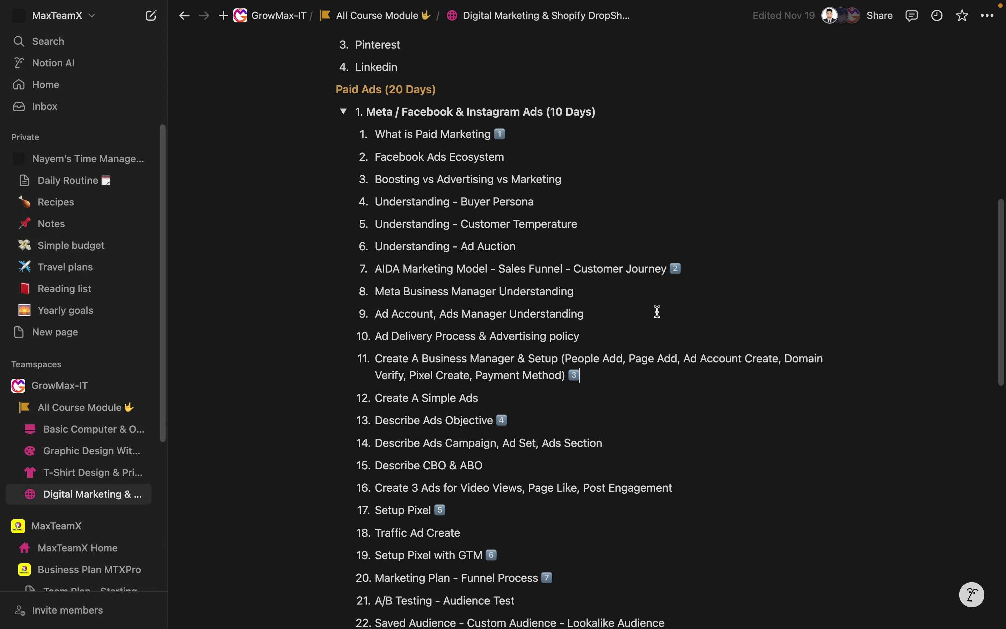
pyautogui.scroll(-1, 657, 312)
pyautogui.moveTo(1005, 1)
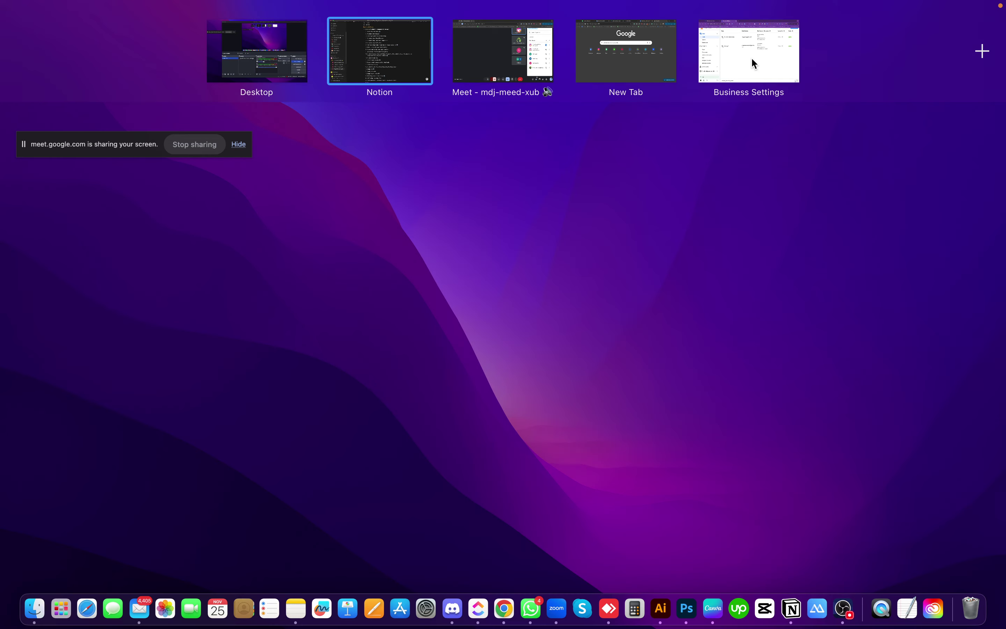
pyautogui.click(716, 59)
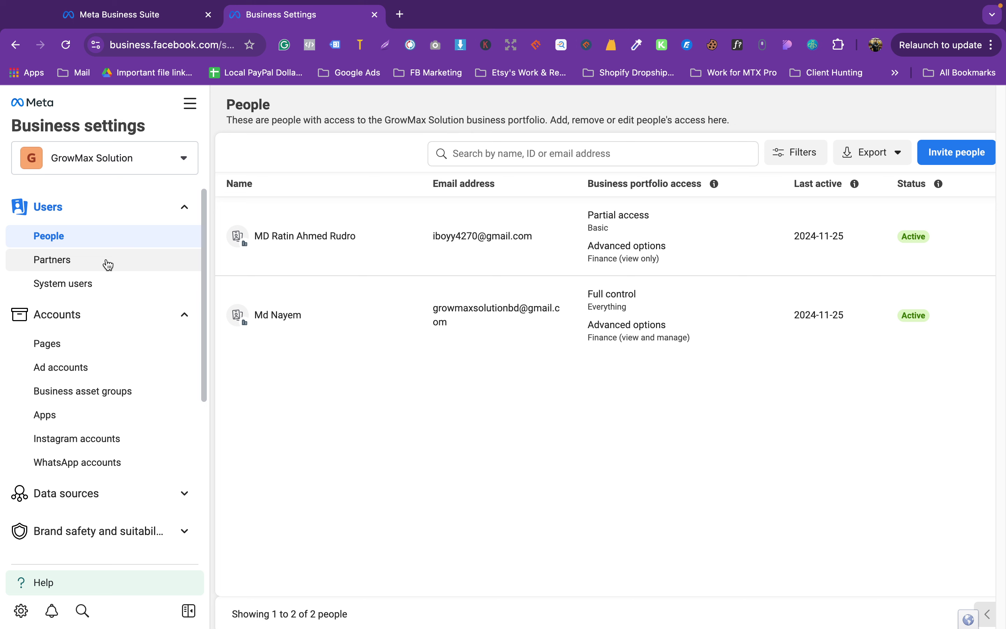
# Open the Ad accounts section in GrowMax Solution's Business settings, briefly checking Notion.
pyautogui.click(55, 351)
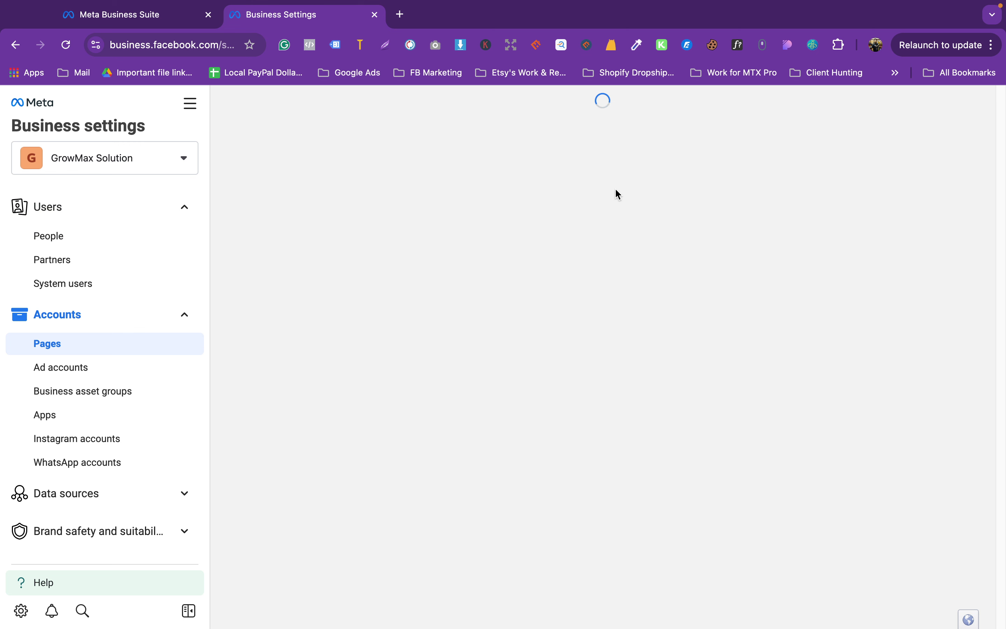
pyautogui.click(124, 349)
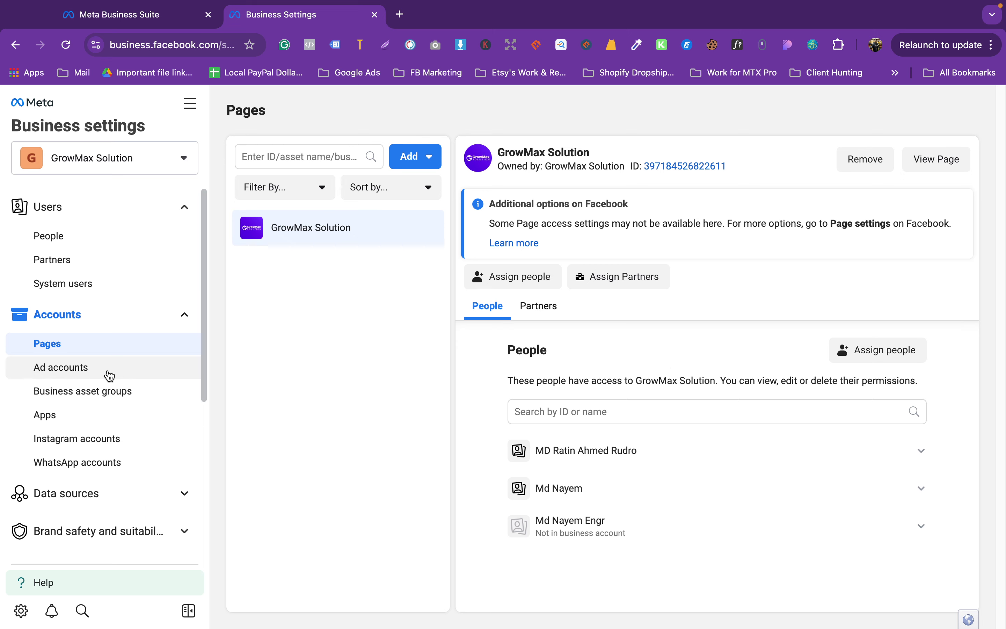
pyautogui.hotkey('ctrl', 'Up')
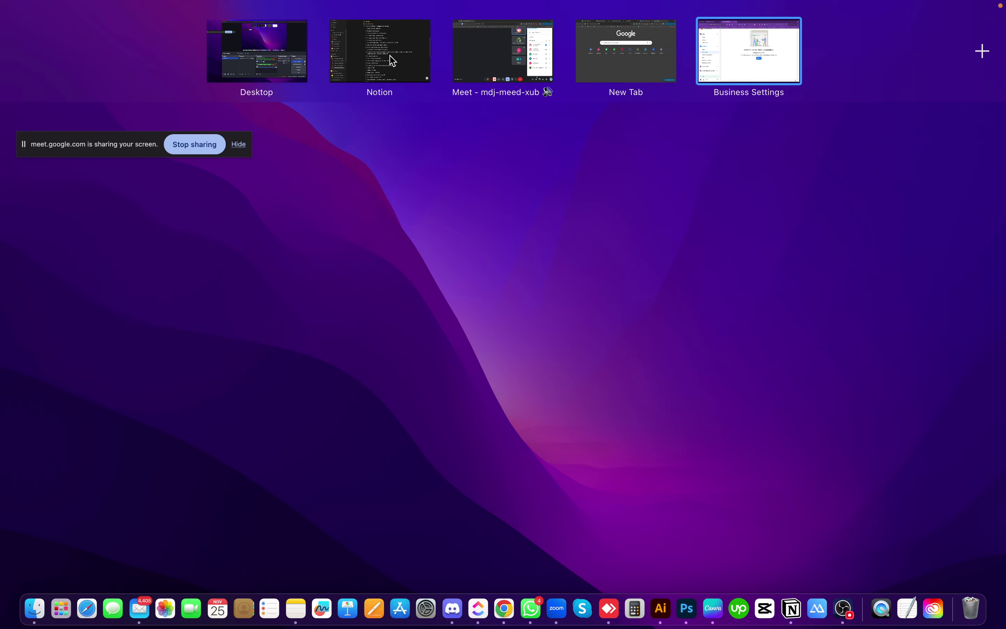
pyautogui.click(391, 61)
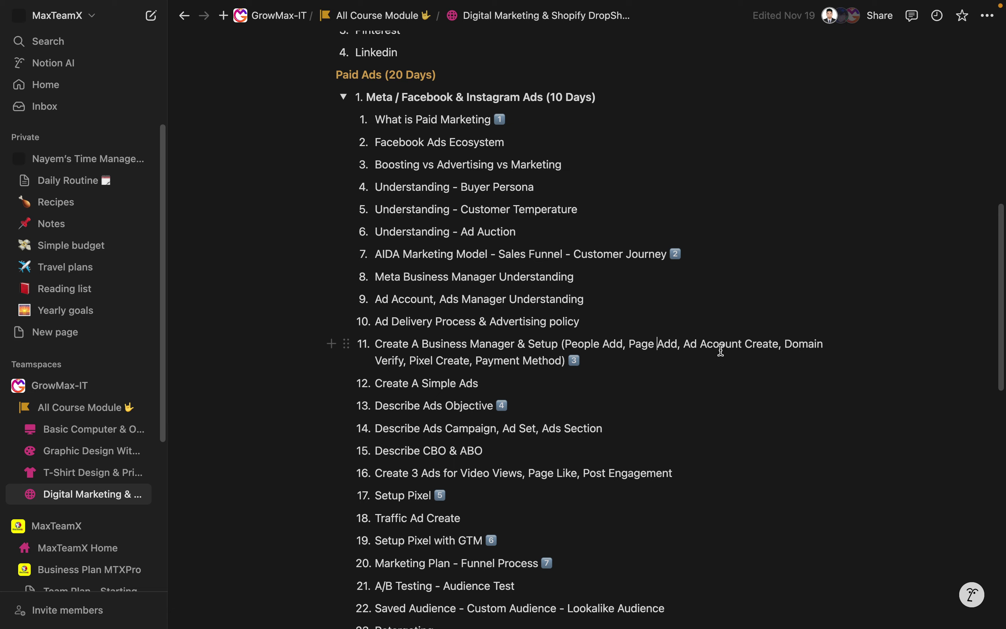
pyautogui.moveTo(1003, 5)
pyautogui.click(775, 51)
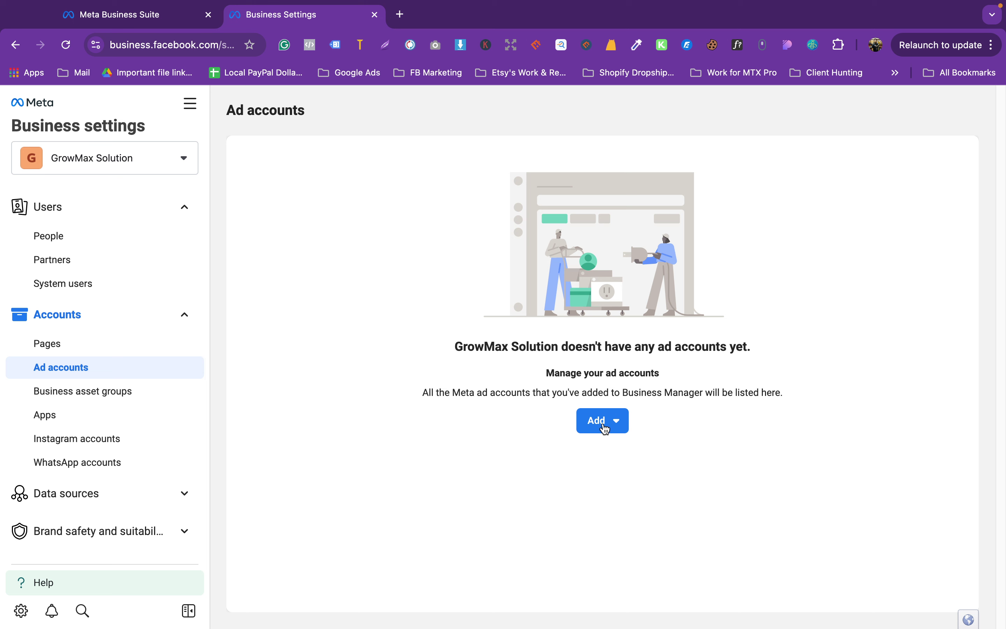
# Open the Add menu on the Ad accounts page to see the ad account options.
pyautogui.click(618, 421)
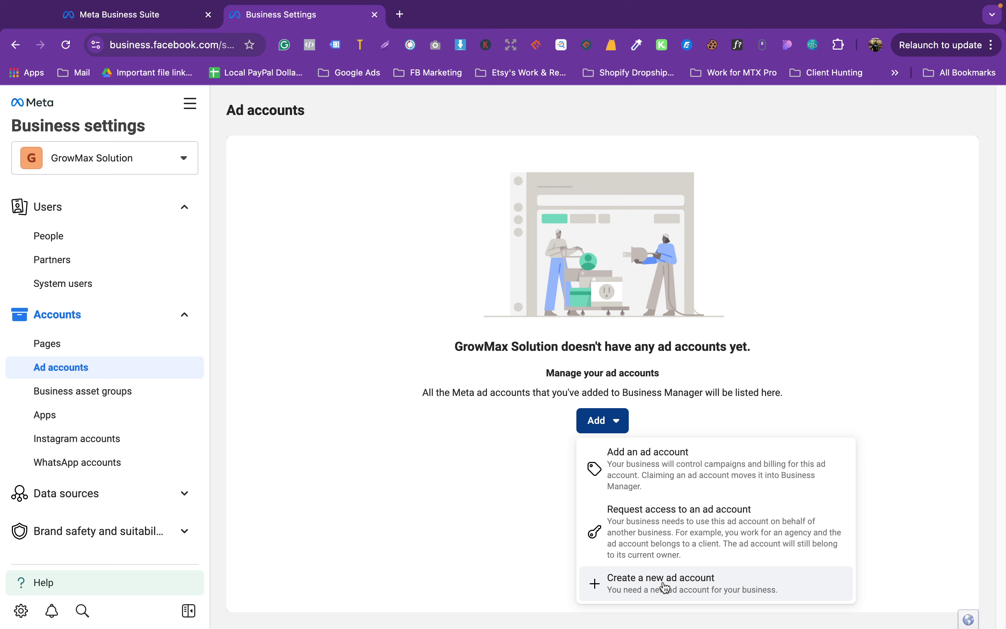
# Start creating a new ad account named 'GrowMax Solution Ad Account 1'.
pyautogui.click(665, 586)
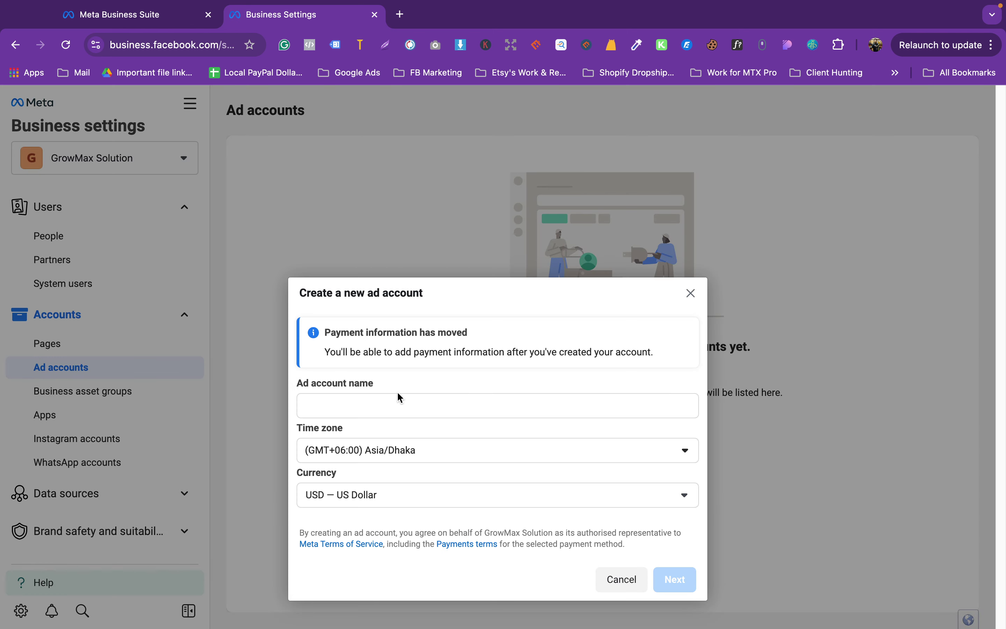
pyautogui.click(396, 402)
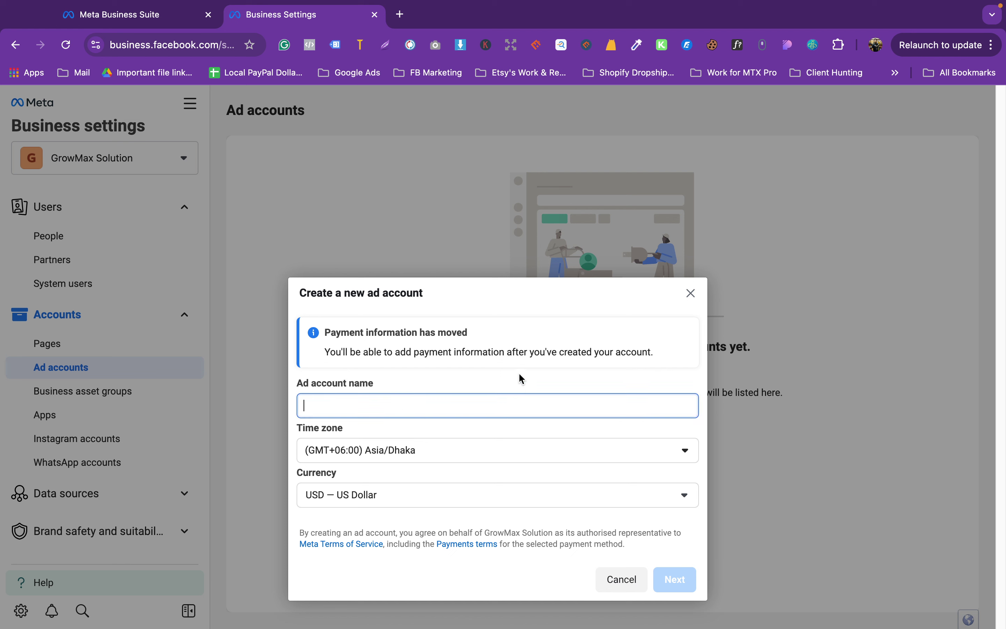
pyautogui.write('Gr')
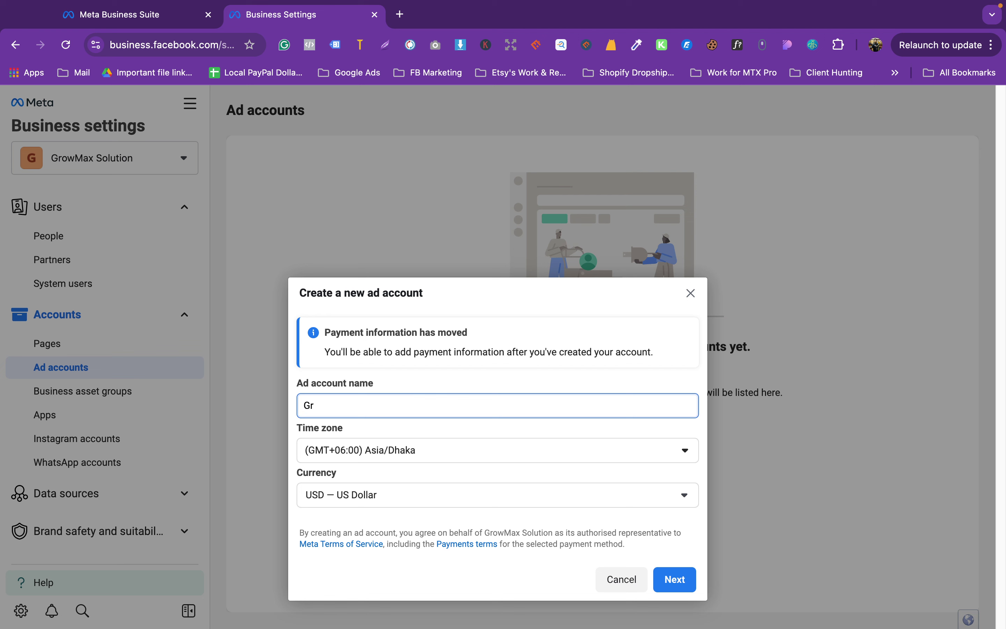
pyautogui.write('owMax Solution Ad Account')
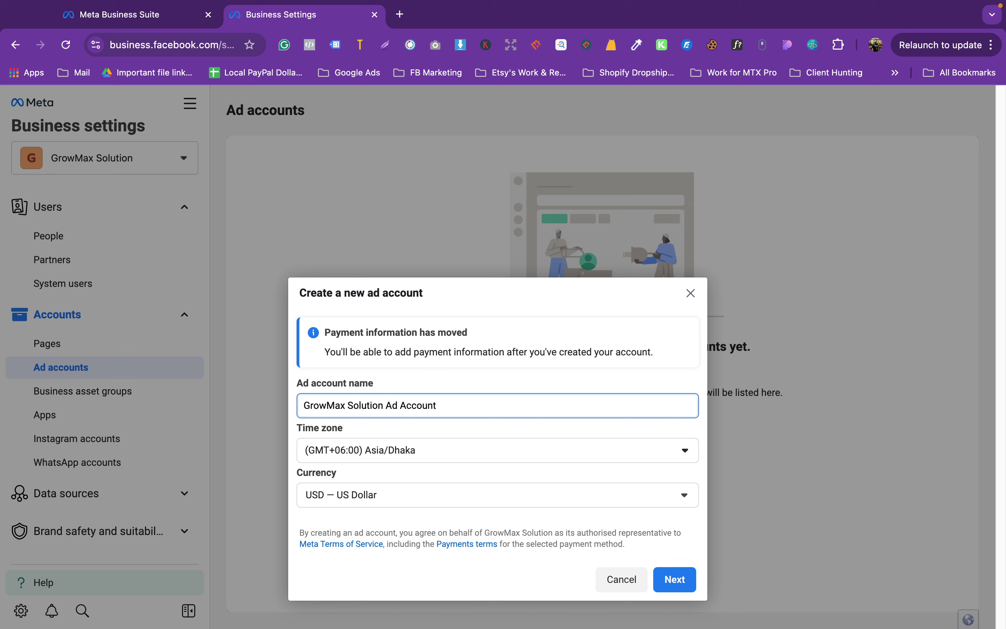
pyautogui.write(' 1')
# Shorten the ad account name to 'GMS Ad Account 1'.
pyautogui.click(383, 406)
pyautogui.moveTo(383, 406); pyautogui.dragTo(316, 406)
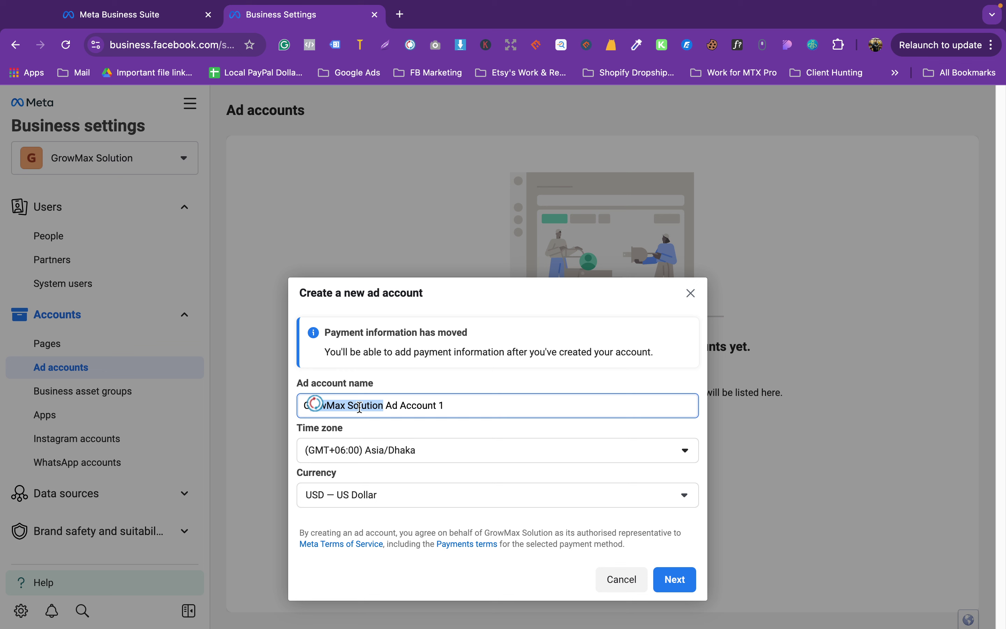
pyautogui.write('MS')
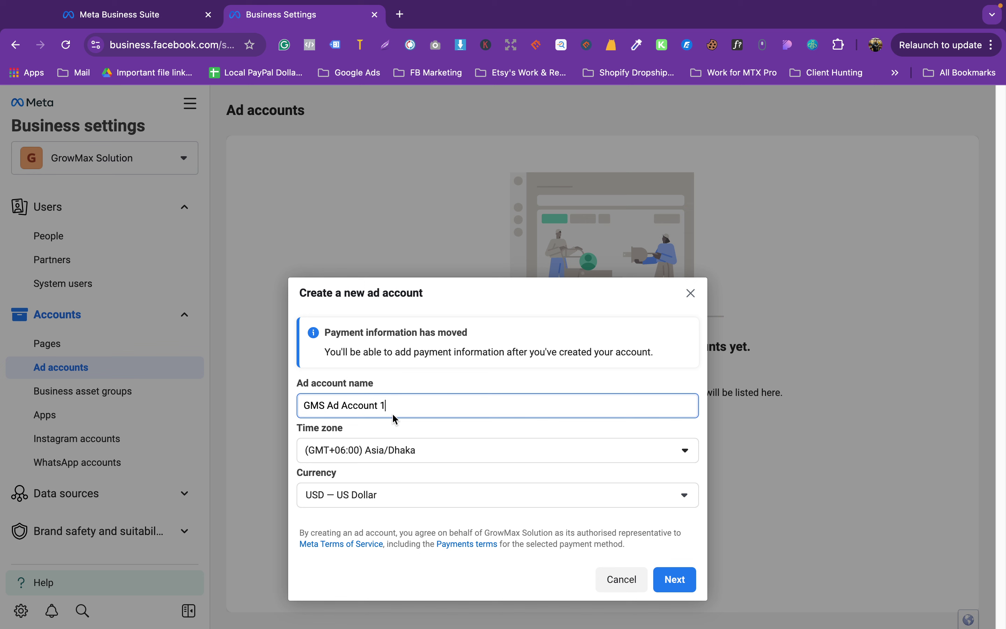
pyautogui.moveTo(405, 407); pyautogui.dragTo(281, 414)
pyautogui.click(466, 407)
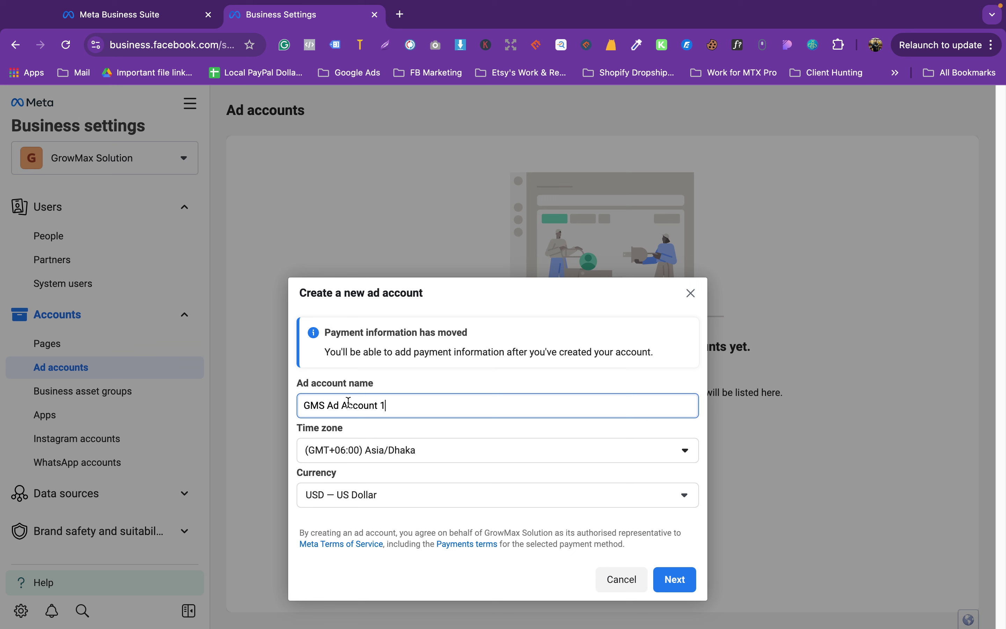
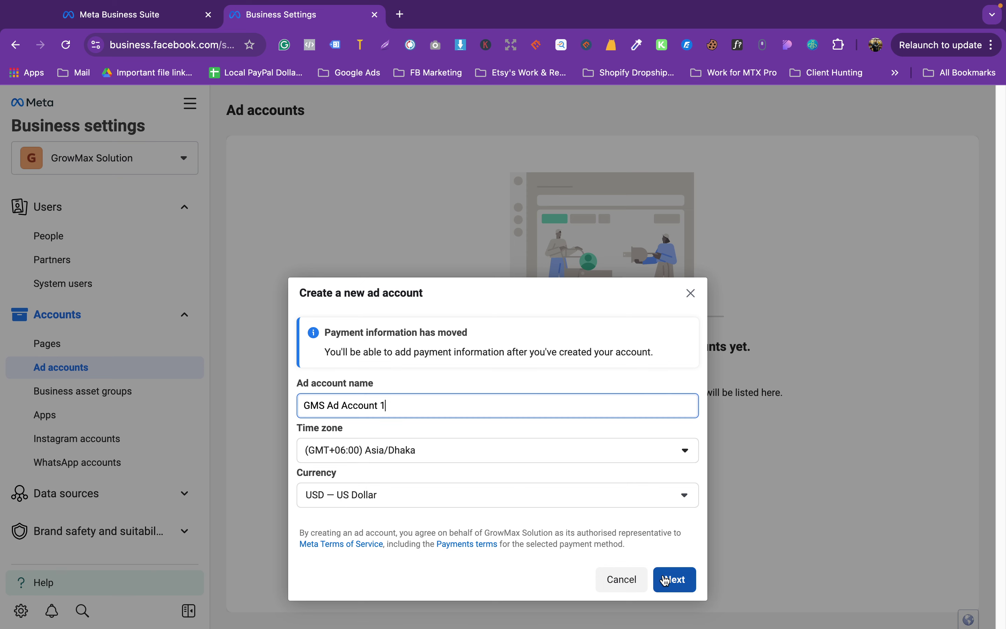
# Confirm GMS Ad Account 1 with the GMT+06:00 Asia/Dhaka time zone and USD currency.
pyautogui.click(674, 579)
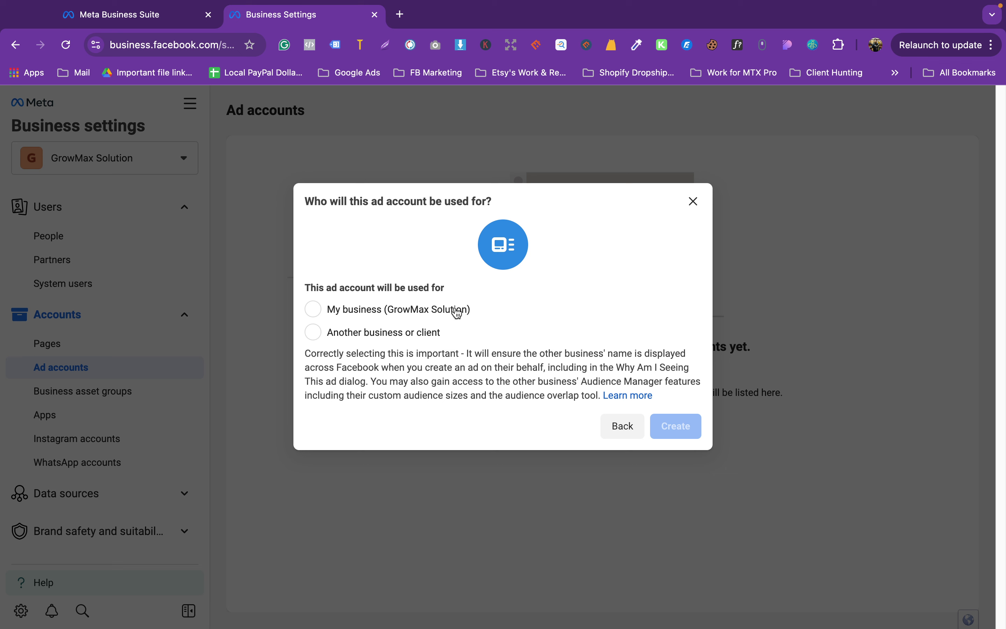
# Compare 'My business' with 'Another business or client' and browse the existing partners list.
pyautogui.click(324, 314)
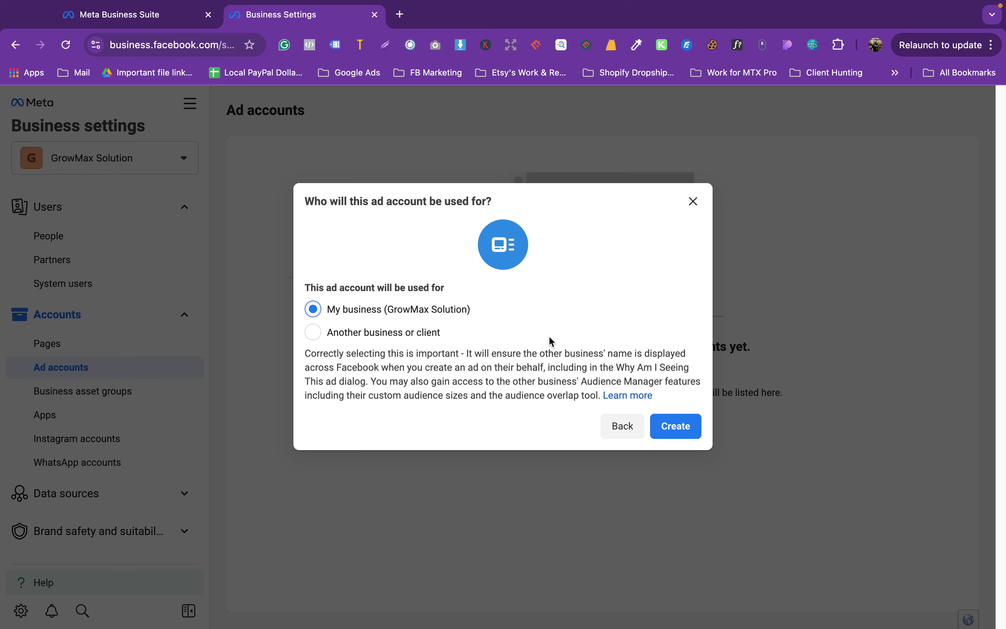
pyautogui.click(314, 333)
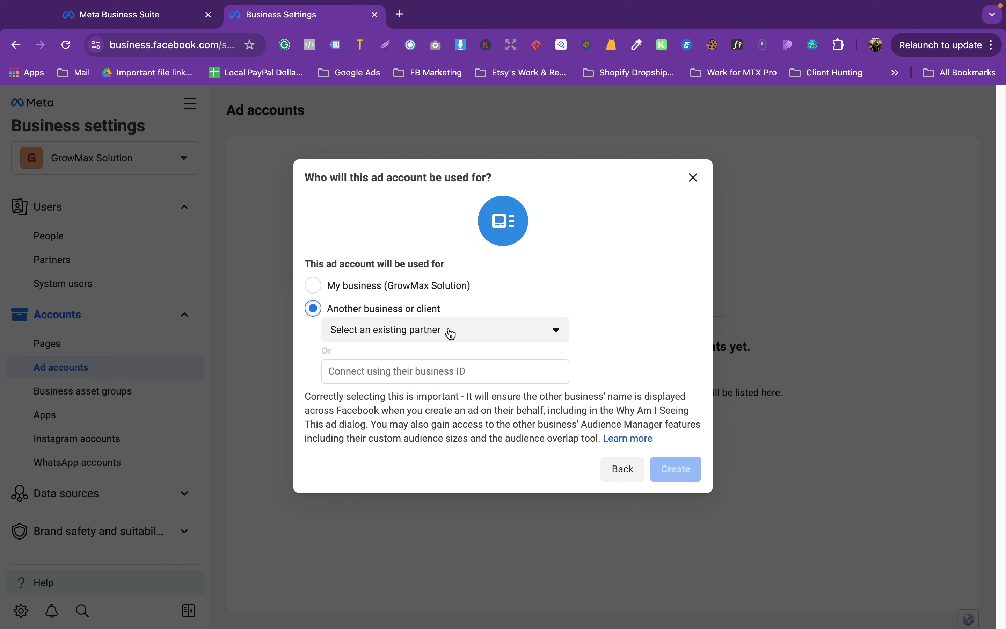
pyautogui.click(510, 341)
pyautogui.click(319, 287)
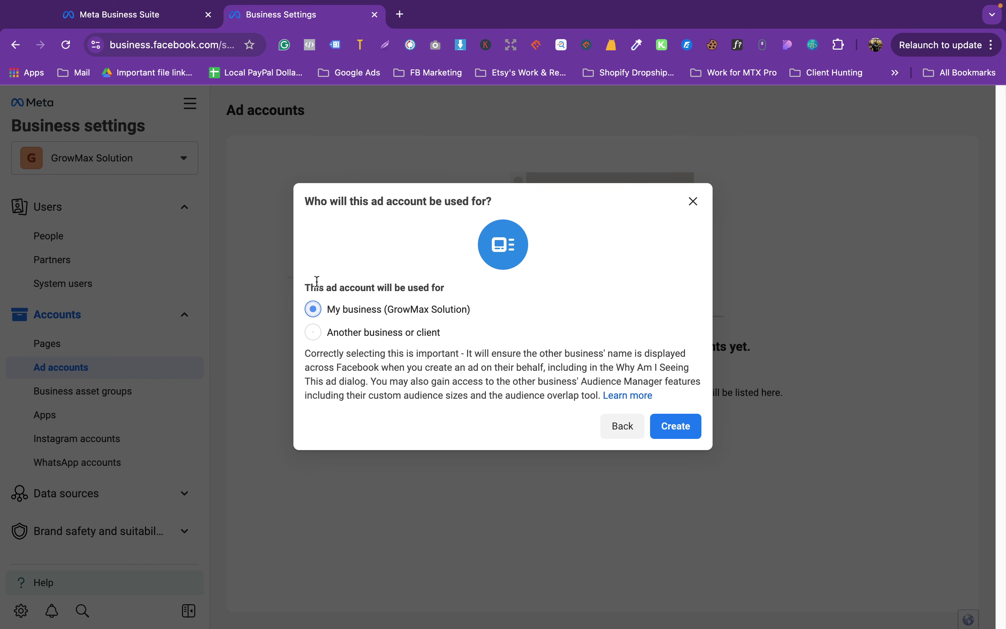
pyautogui.click(315, 332)
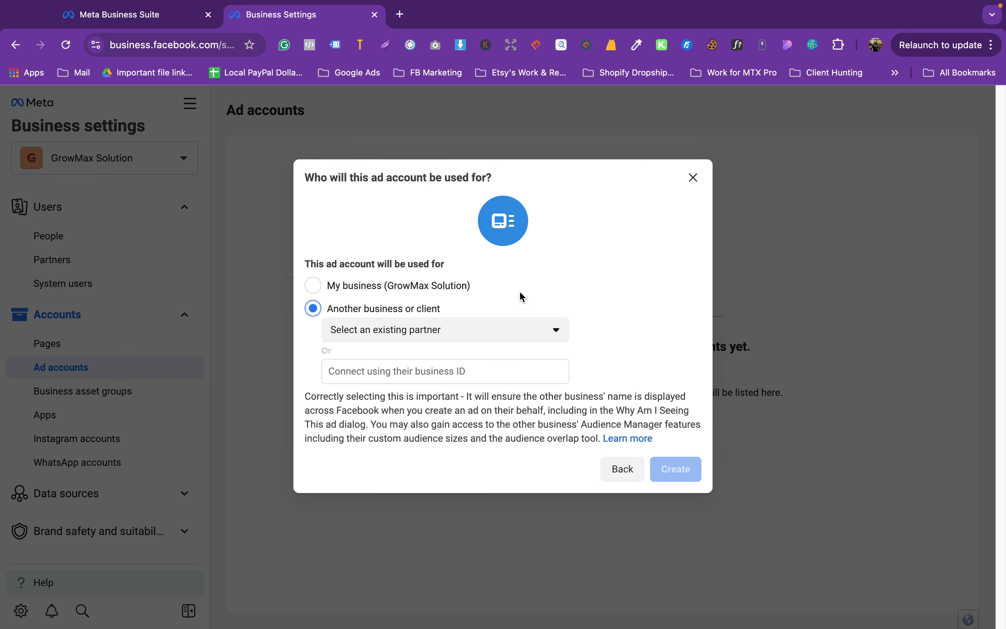
pyautogui.click(560, 328)
pyautogui.click(560, 328)
pyautogui.click(560, 329)
# Settle on 'My business (GrowMax Solution)' and create the ad account.
pyautogui.click(320, 286)
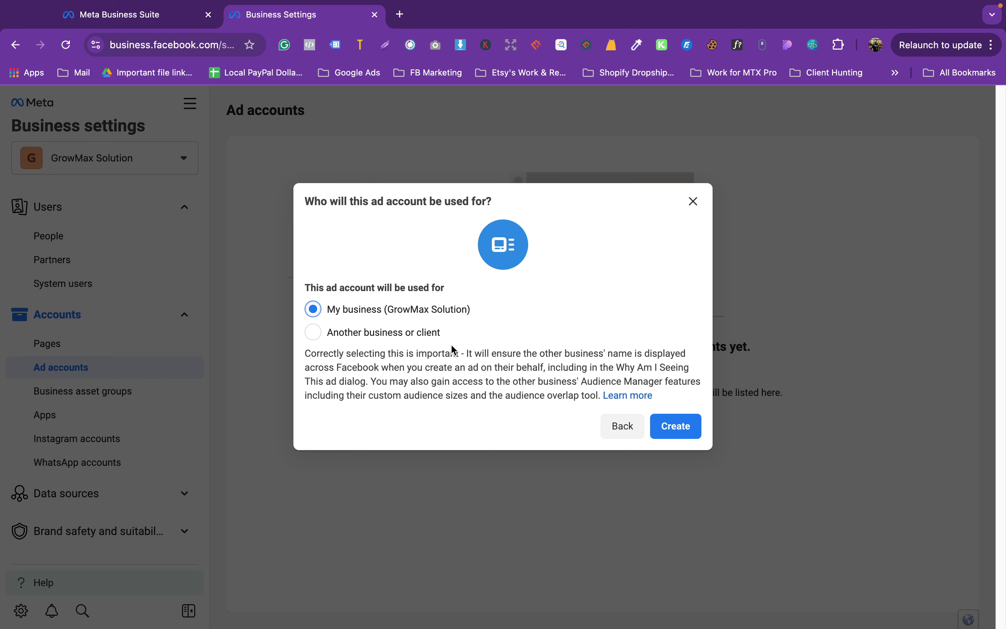
pyautogui.click(385, 337)
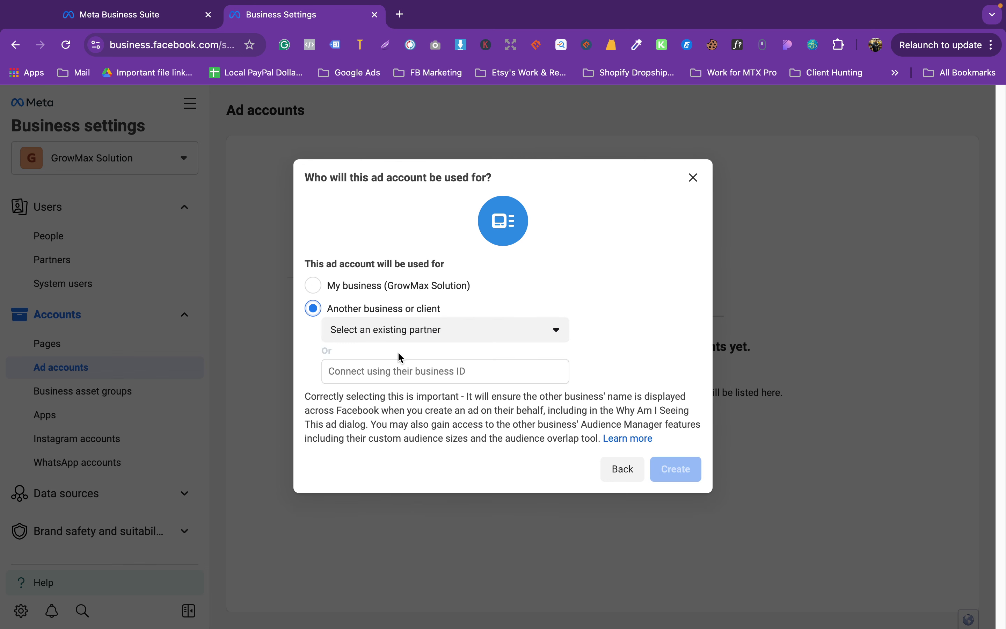
pyautogui.click(435, 370)
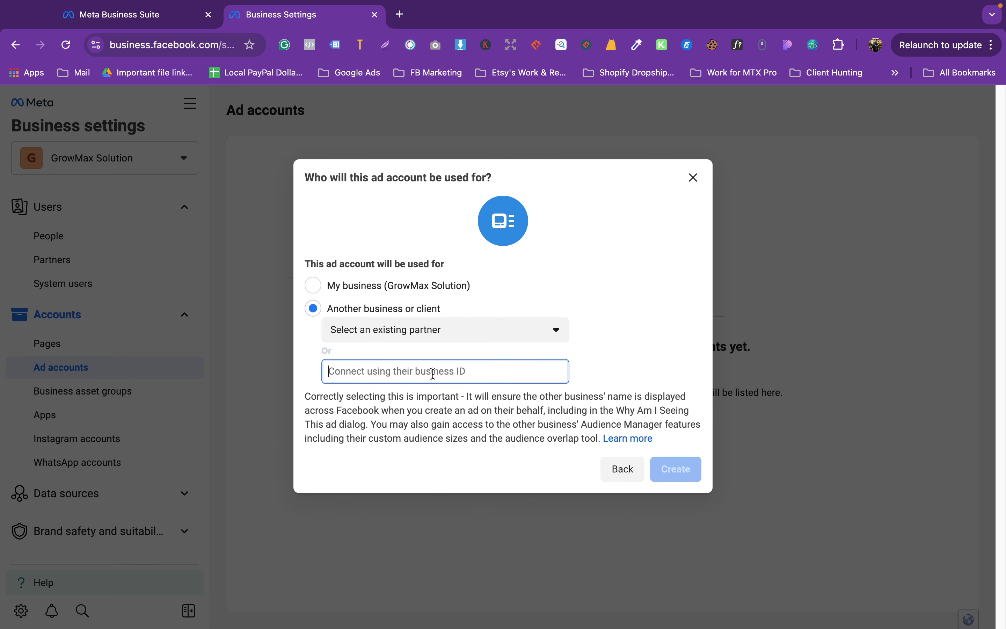
pyautogui.click(333, 287)
pyautogui.click(663, 426)
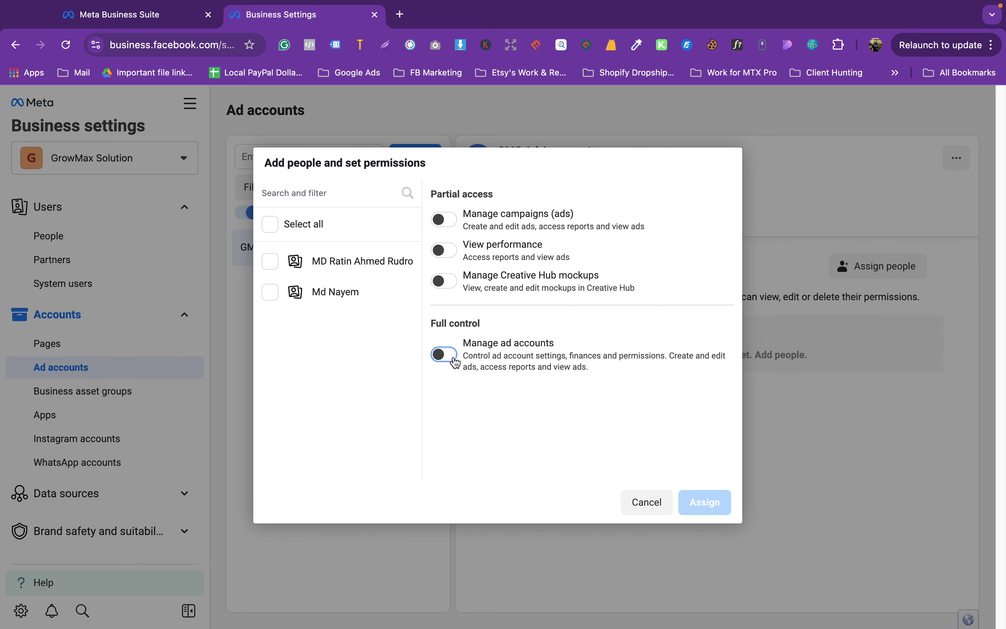
# Give both team members the Manage ad accounts permission and assign them.
pyautogui.click(445, 354)
pyautogui.click(271, 293)
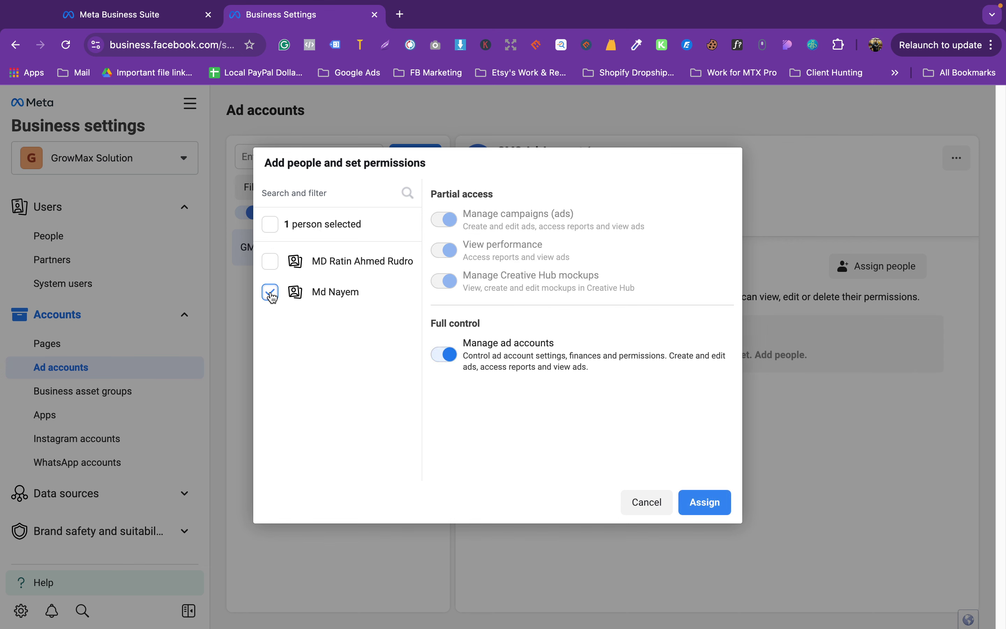
pyautogui.click(271, 261)
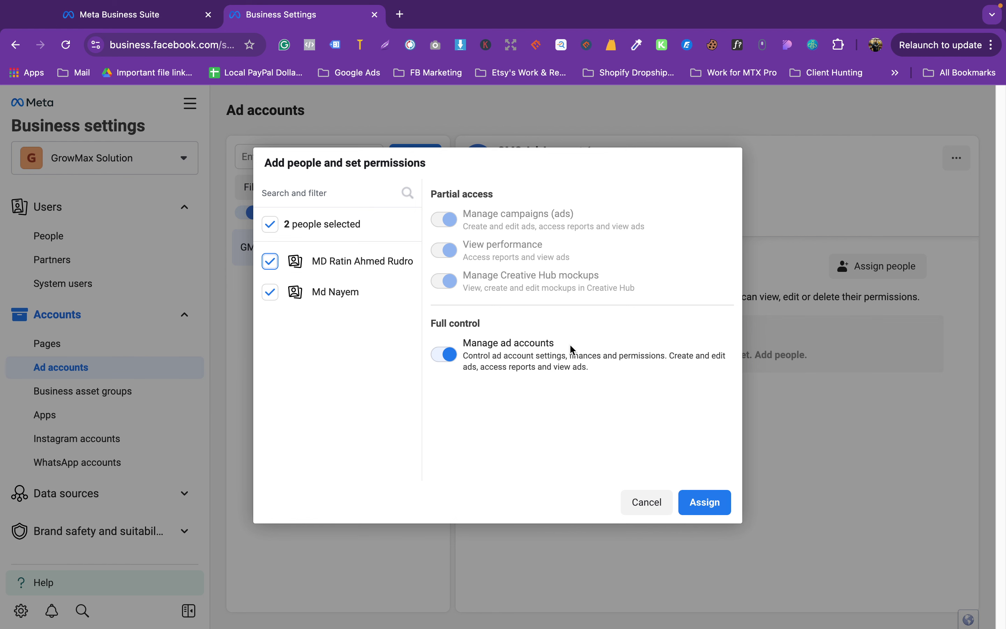
pyautogui.click(714, 516)
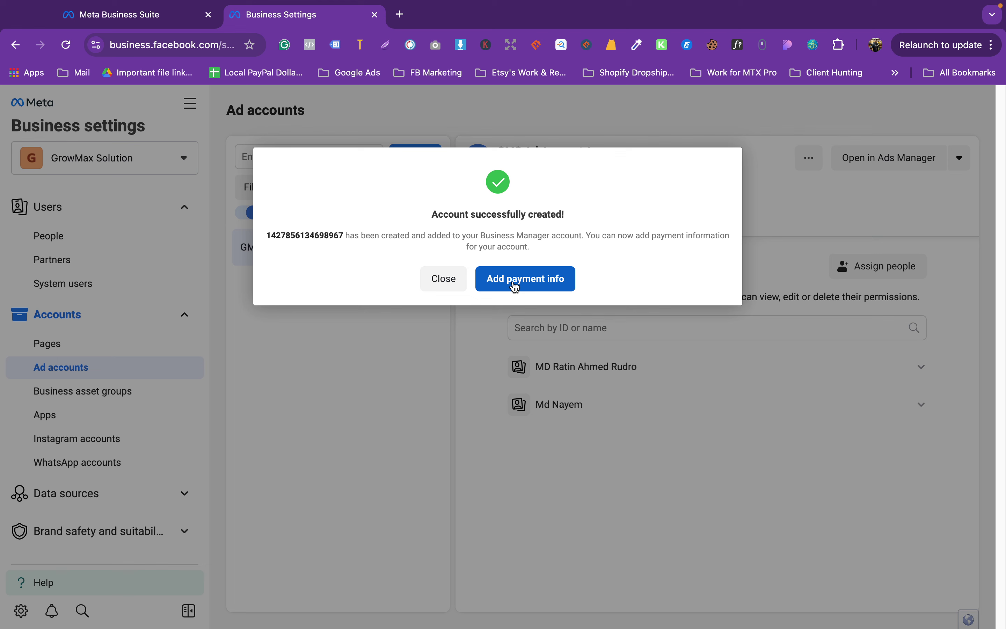
# Skip adding payment info, review Pages and Ad accounts, then switch to the Notion course outline.
pyautogui.click(448, 287)
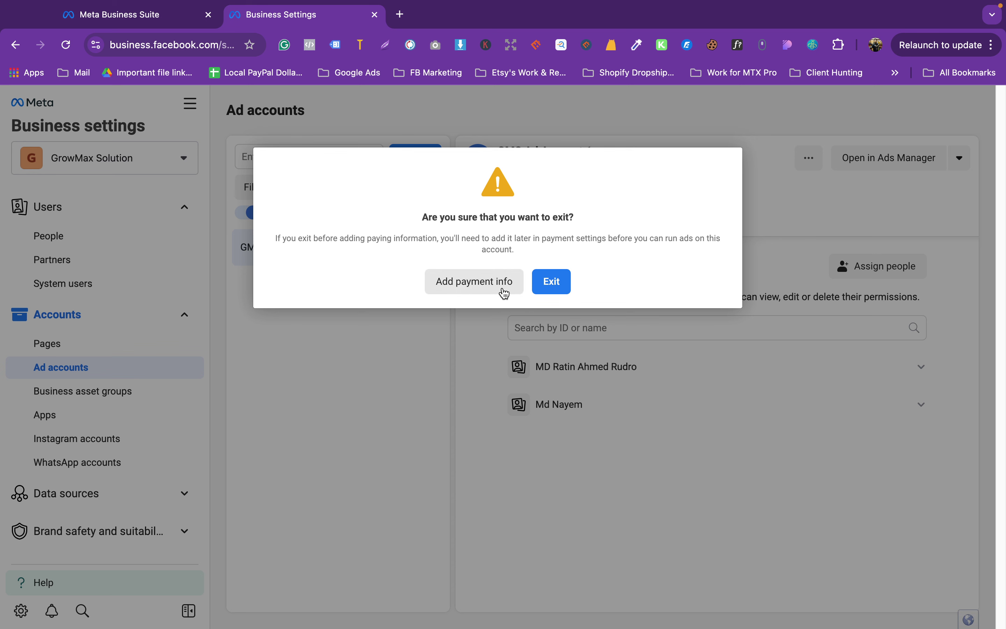
pyautogui.click(544, 283)
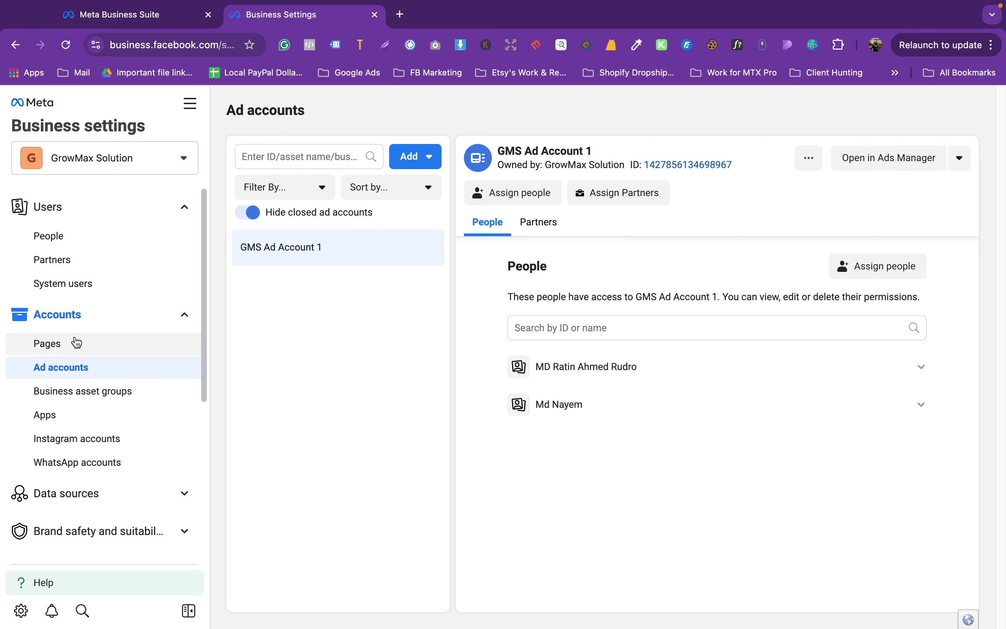
pyautogui.click(72, 353)
pyautogui.click(81, 372)
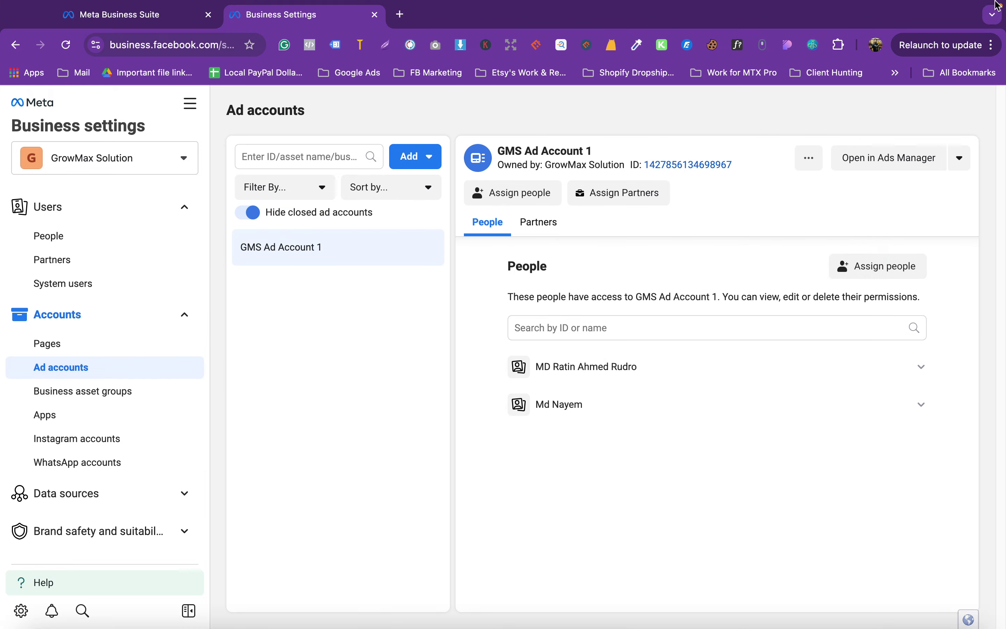
pyautogui.hotkey('ctrl', 'Up')
pyautogui.click(417, 79)
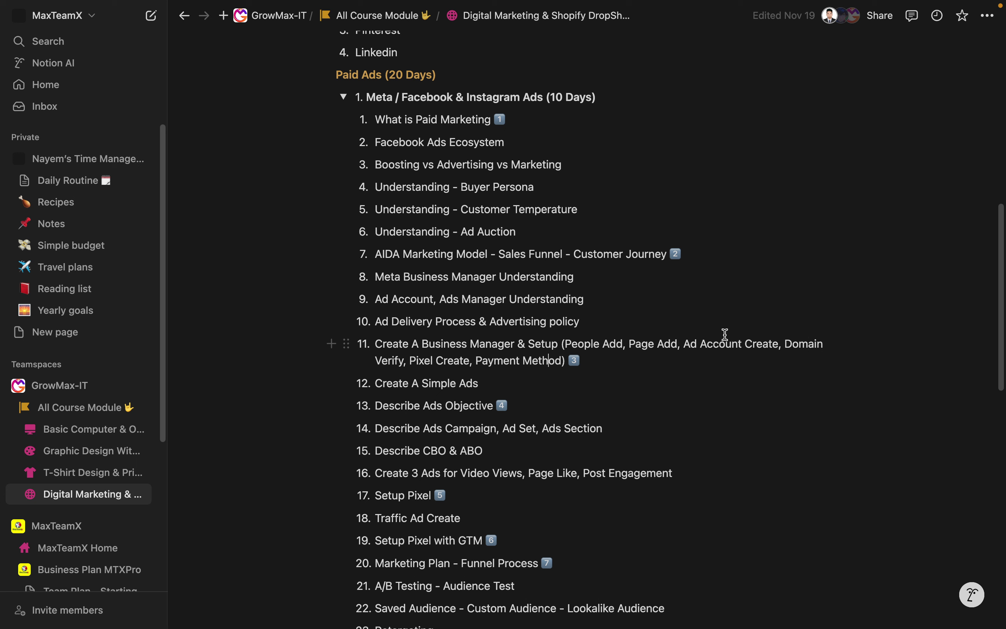
# Return to the Business Settings window and scroll down its sidebar.
pyautogui.moveTo(1005, 1)
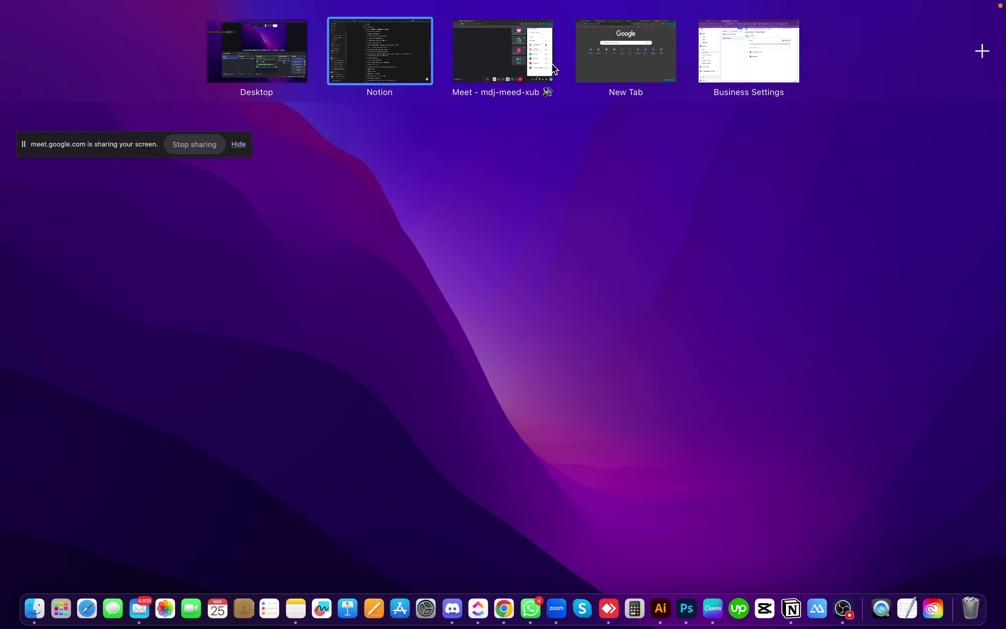
pyautogui.click(718, 62)
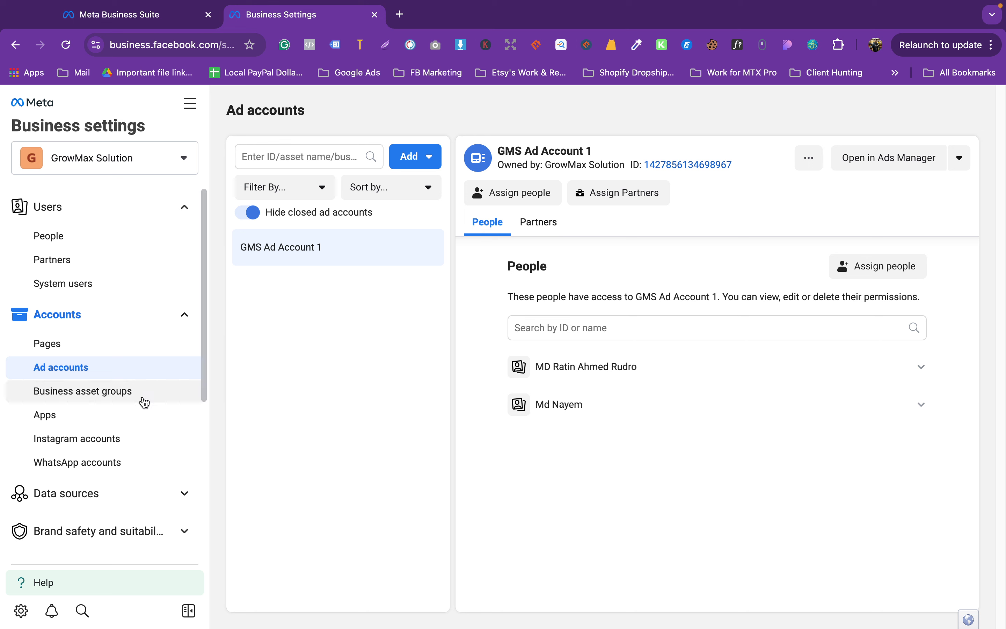
pyautogui.scroll(-5, 123, 356)
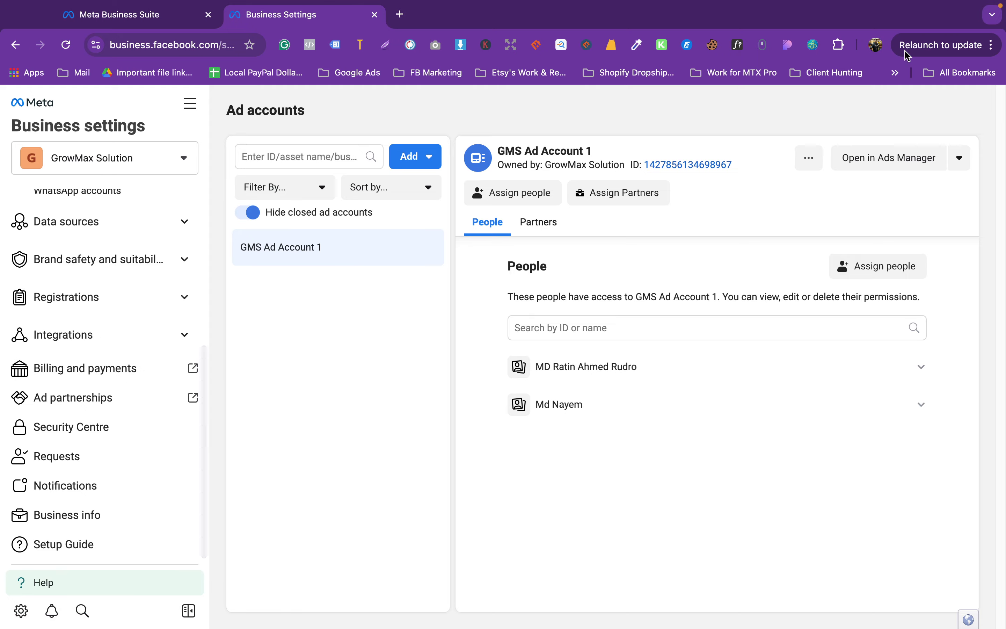
# Bring up the Digital Marketing & Shopify Dropshipping Batch 01 by GMIT Facebook group.
pyautogui.hotkey('ctrl', 'Up')
pyautogui.hotkey('ctrl', 'Up')
pyautogui.hotkey('ctrl', 'Up')
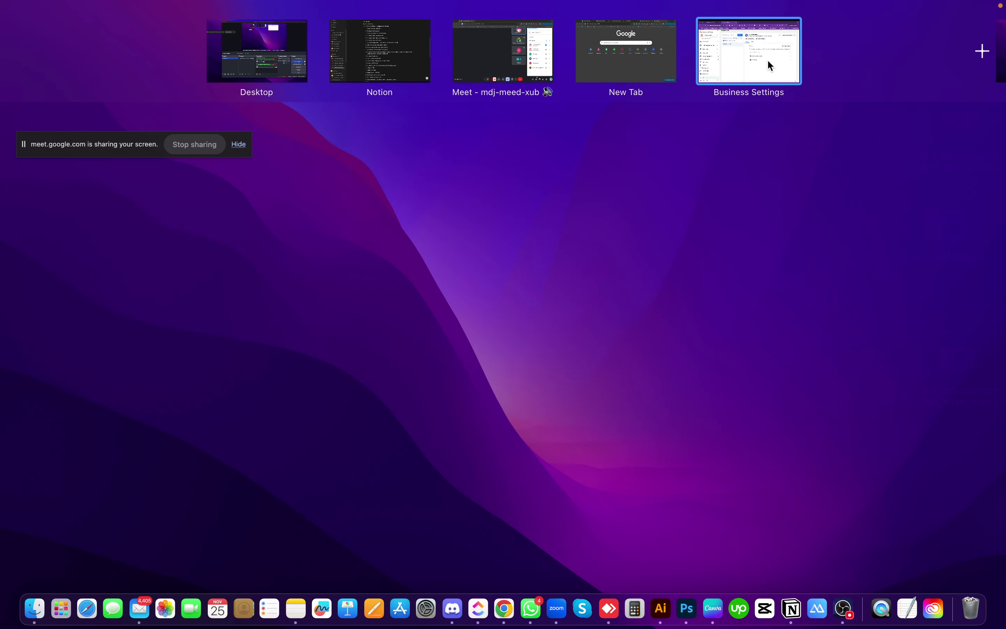
pyautogui.click(521, 62)
pyautogui.hotkey('ctrl', 'Up')
pyautogui.click(652, 75)
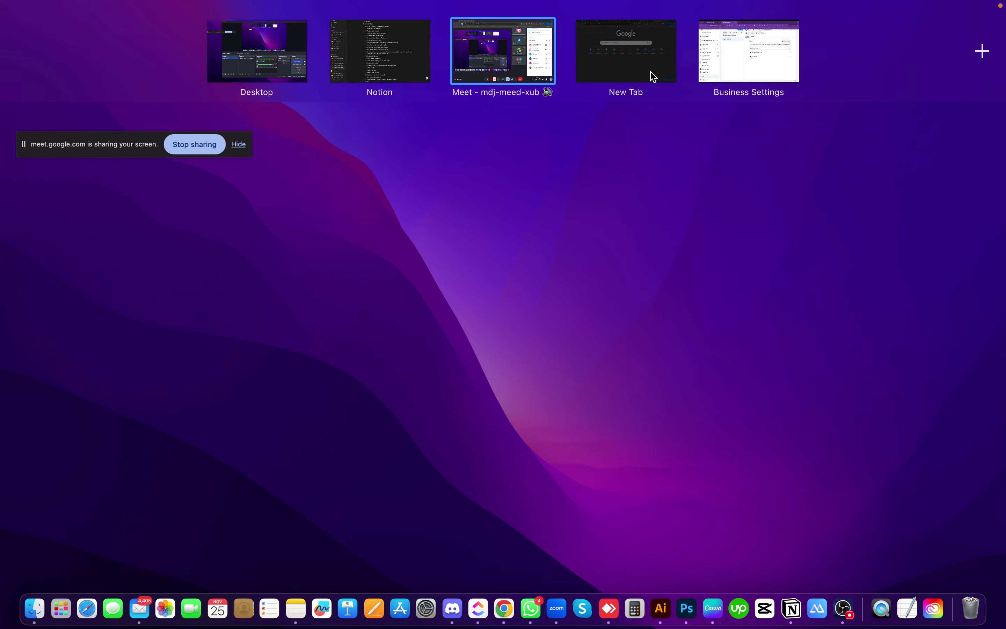
pyautogui.click(682, 21)
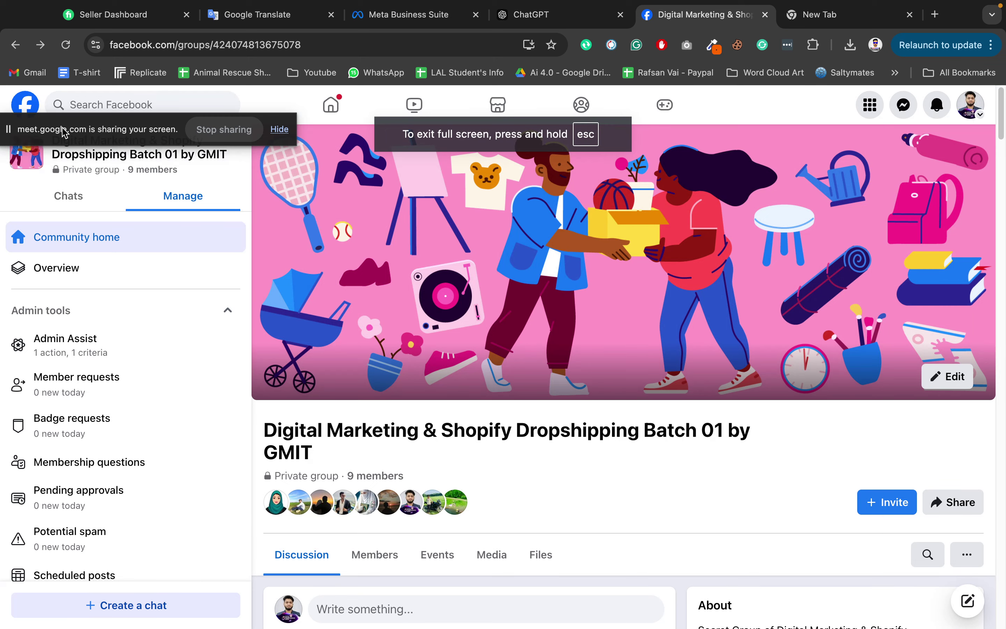
# Go to your own Facebook profile and scroll its feed down to the GrowMax Solution post.
pyautogui.click(28, 106)
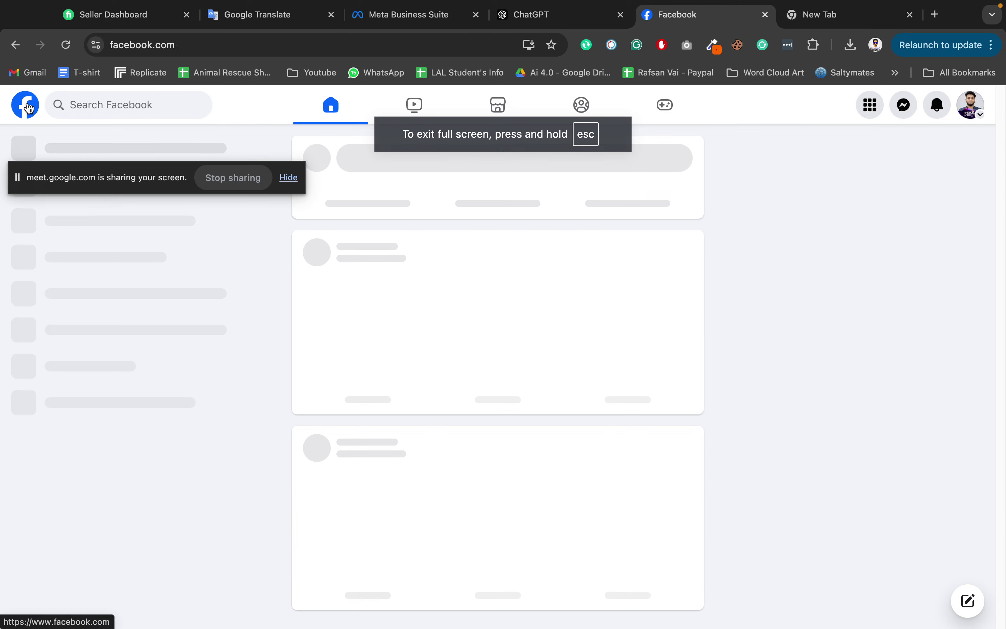
pyautogui.moveTo(130, 180); pyautogui.dragTo(123, 145)
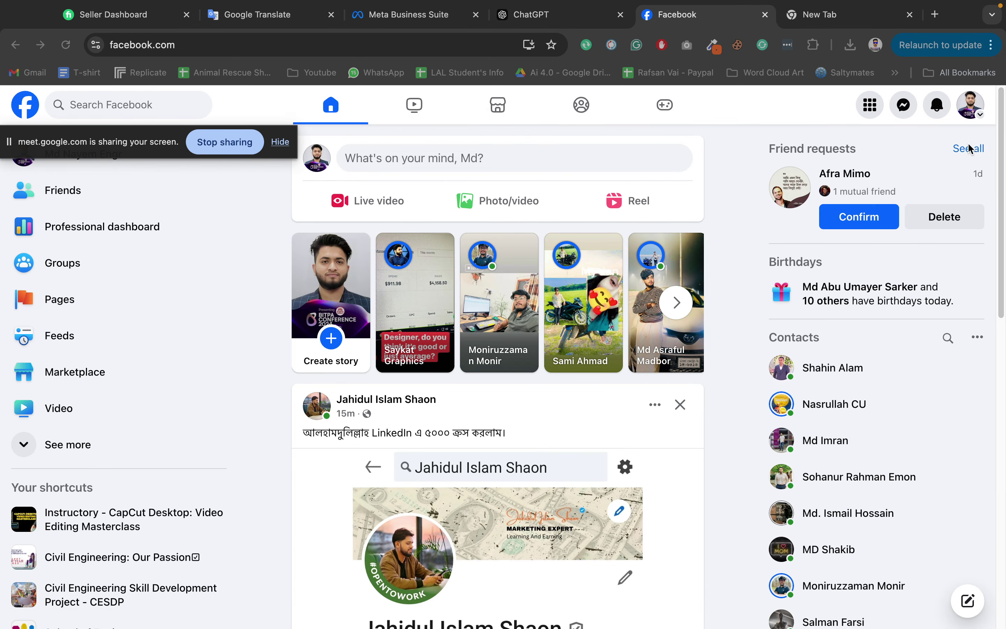
pyautogui.click(970, 107)
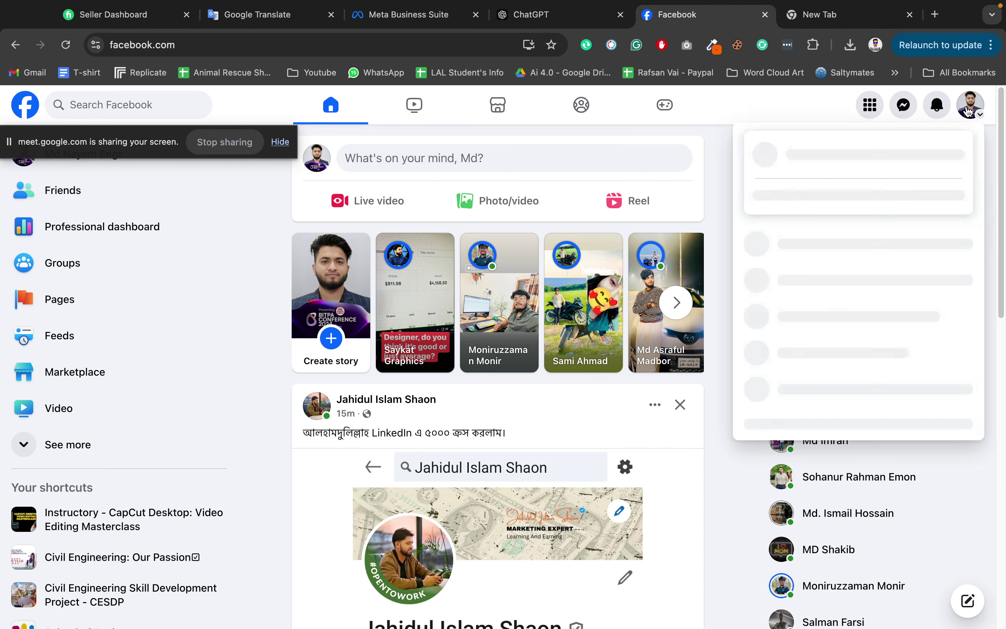
pyautogui.click(29, 109)
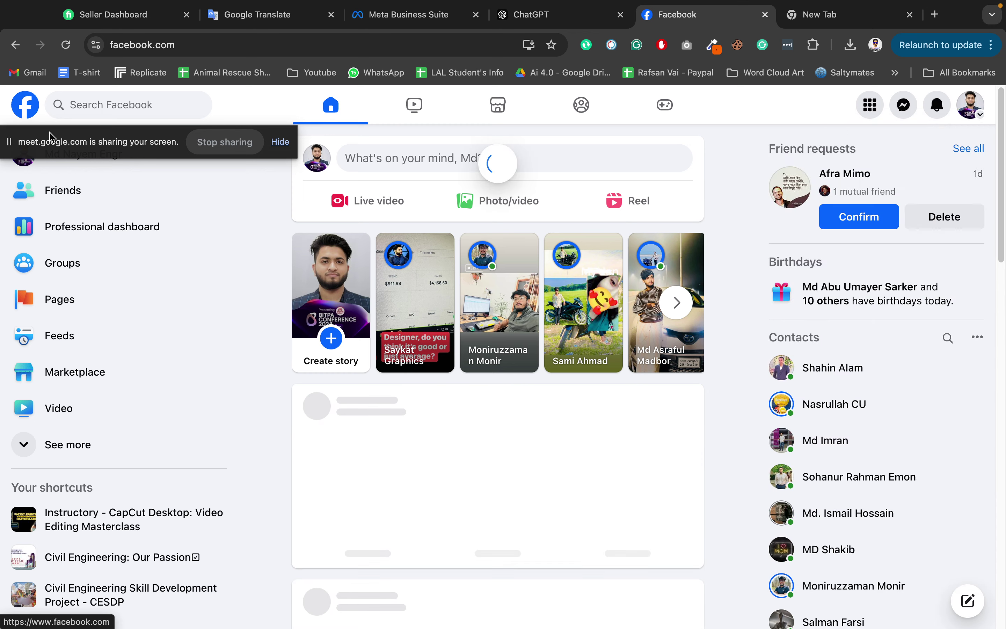
pyautogui.moveTo(56, 142); pyautogui.dragTo(58, 211)
pyautogui.click(79, 158)
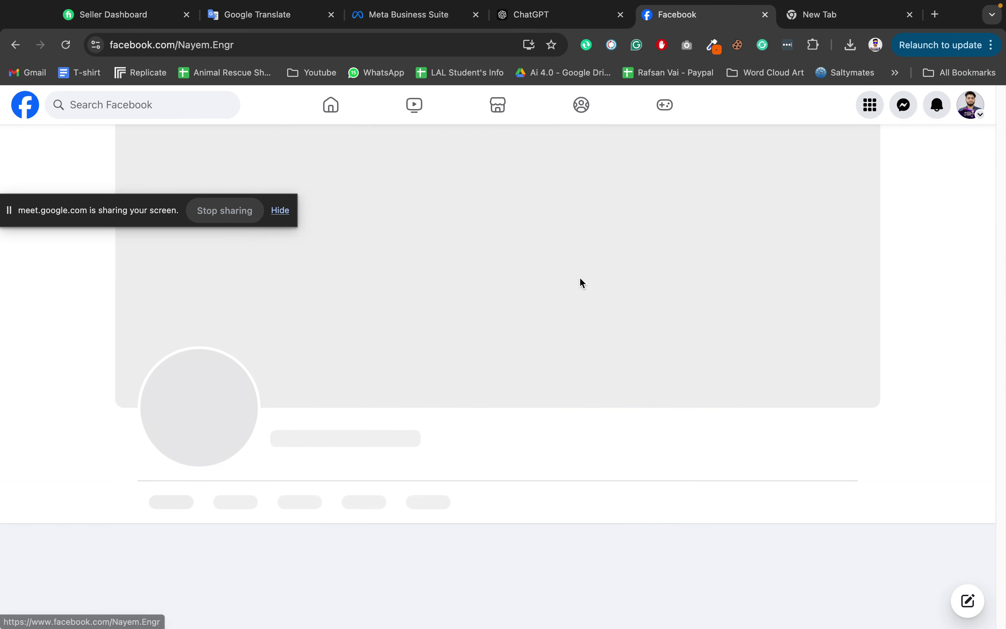
pyautogui.scroll(-15, 506, 441)
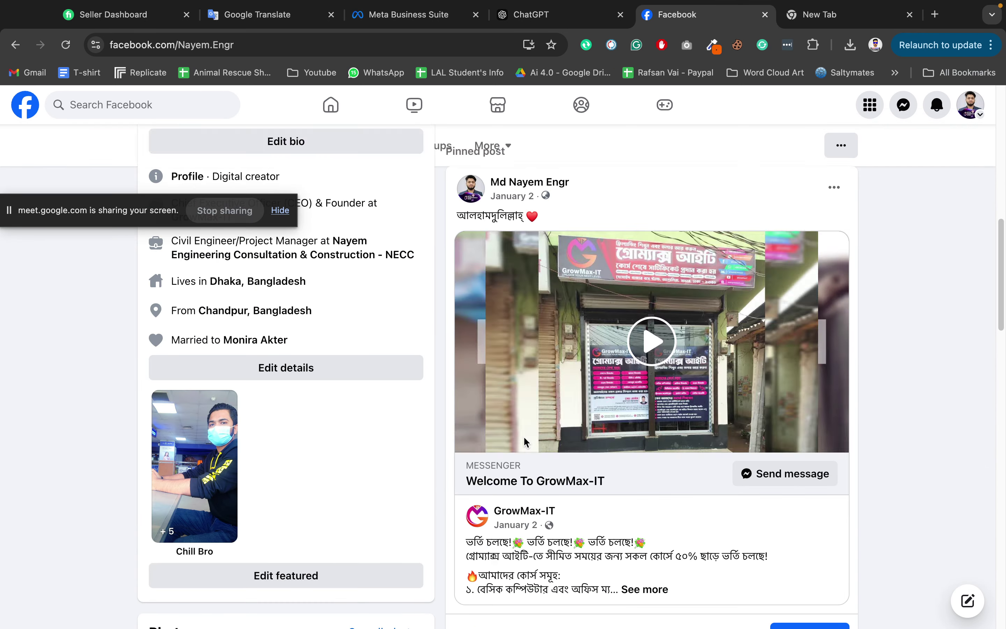
pyautogui.scroll(-10, 595, 399)
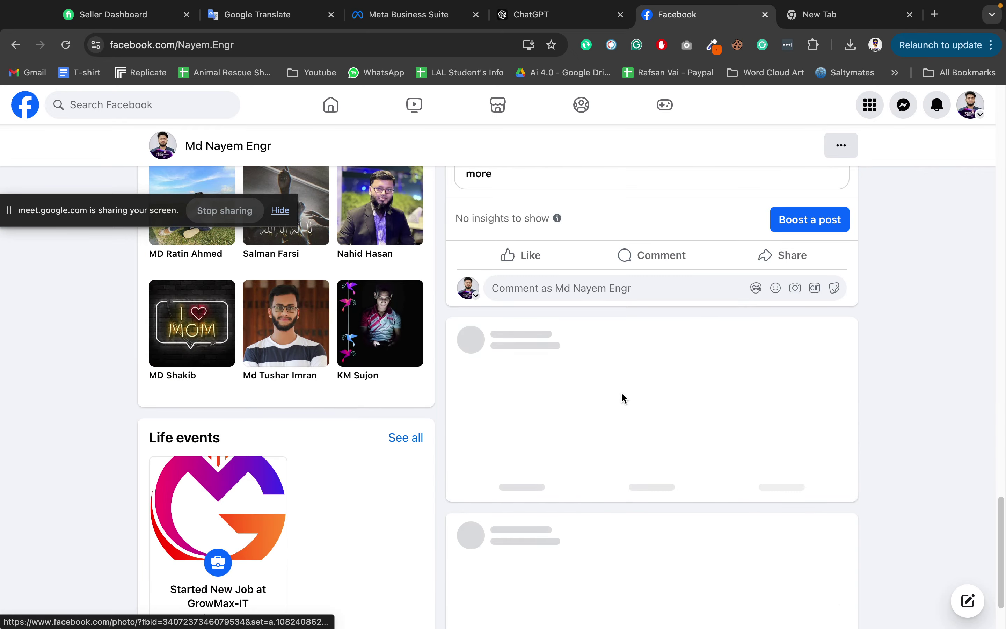
pyautogui.scroll(-8, 547, 399)
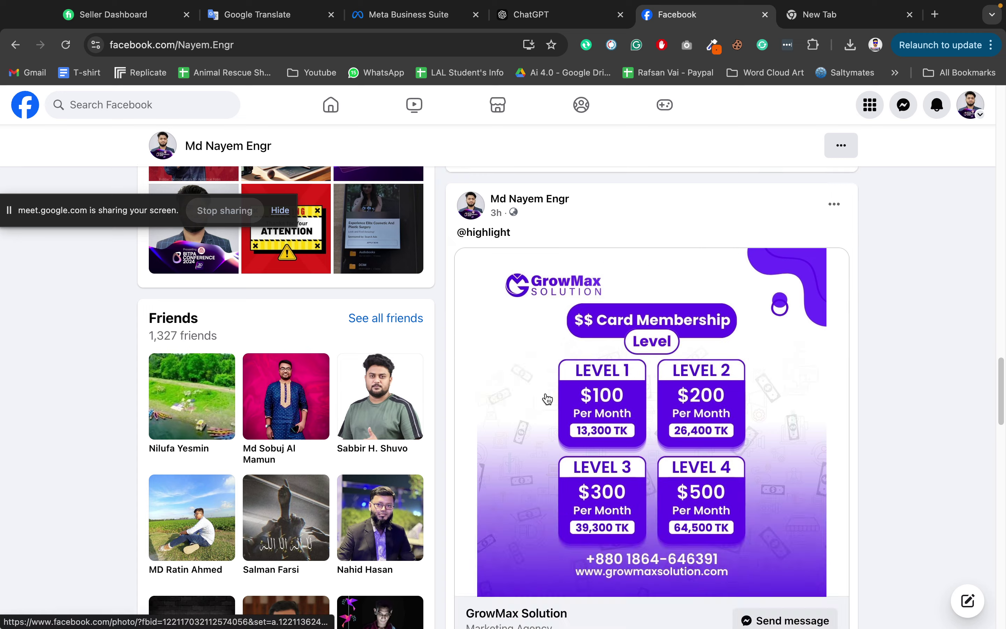
# Open the GrowMax Solution page and read through its Intro and $$ Card Membership Level post.
pyautogui.click(526, 426)
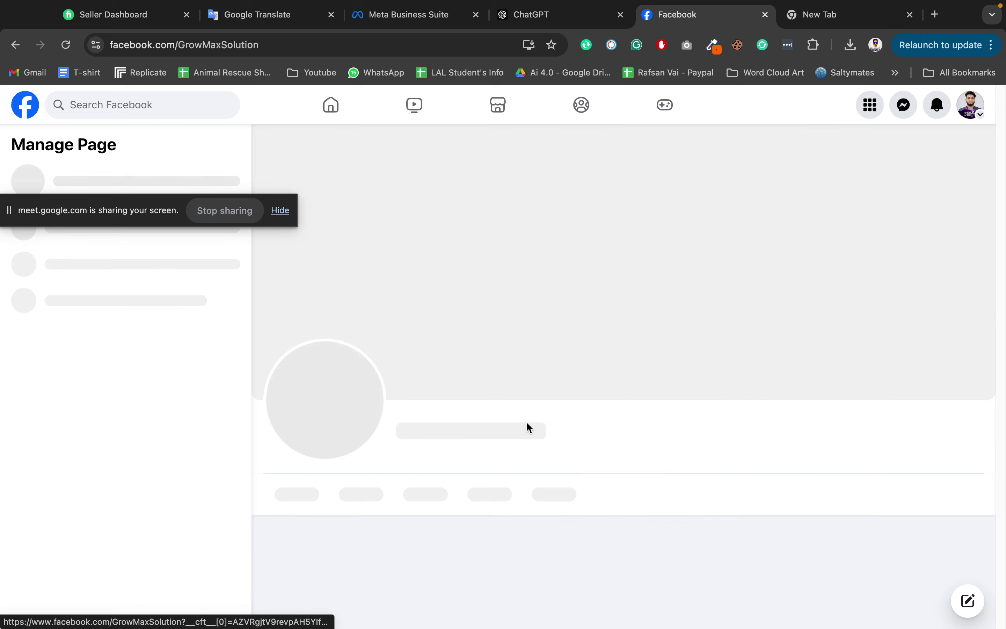
pyautogui.scroll(-7, 671, 384)
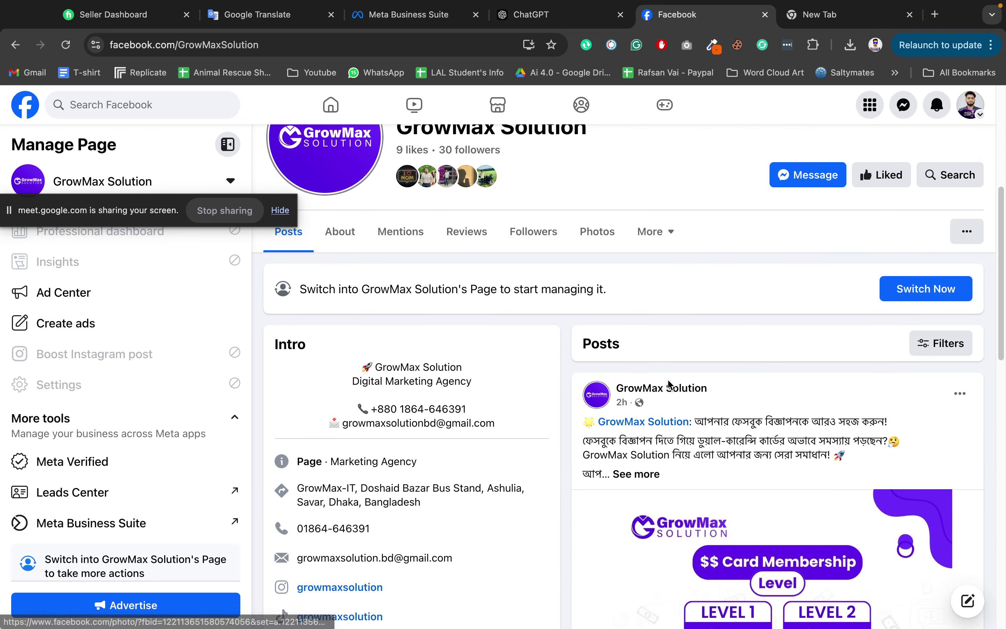
pyautogui.scroll(-8, 669, 366)
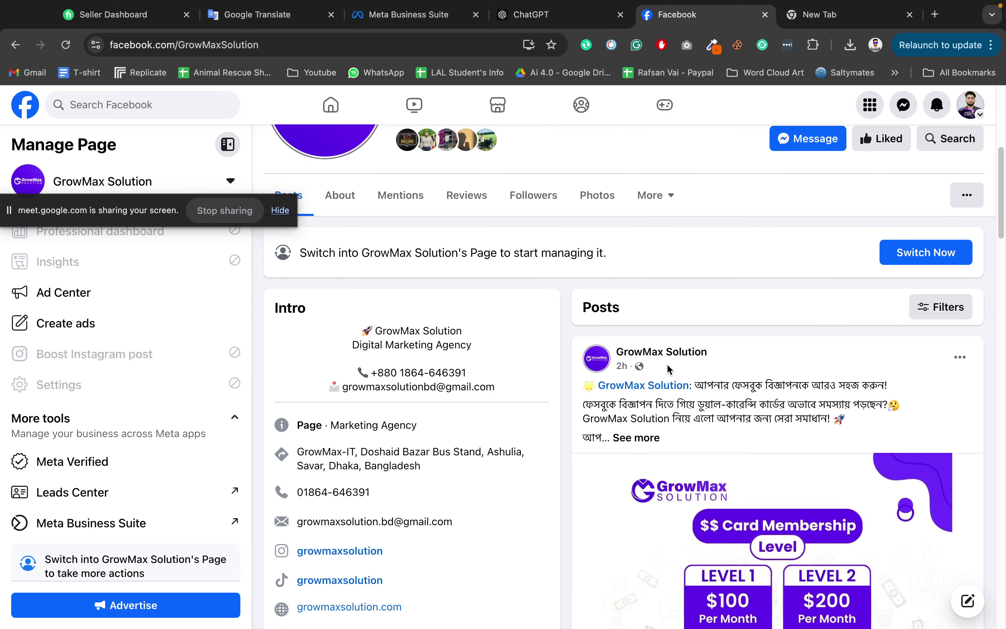
pyautogui.scroll(2, 675, 366)
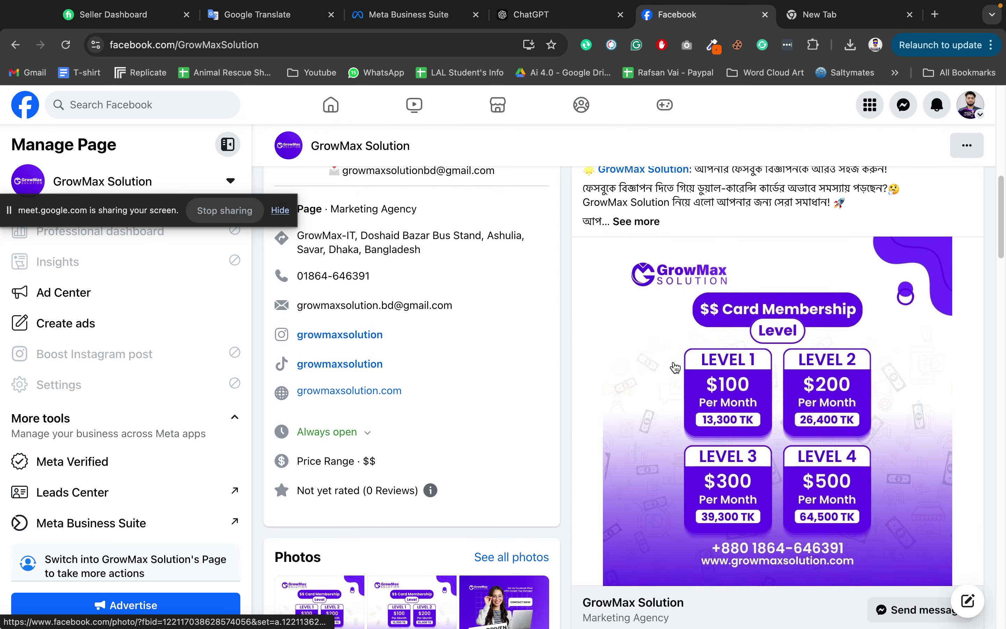
pyautogui.scroll(-6, 687, 387)
pyautogui.scroll(-6, 699, 407)
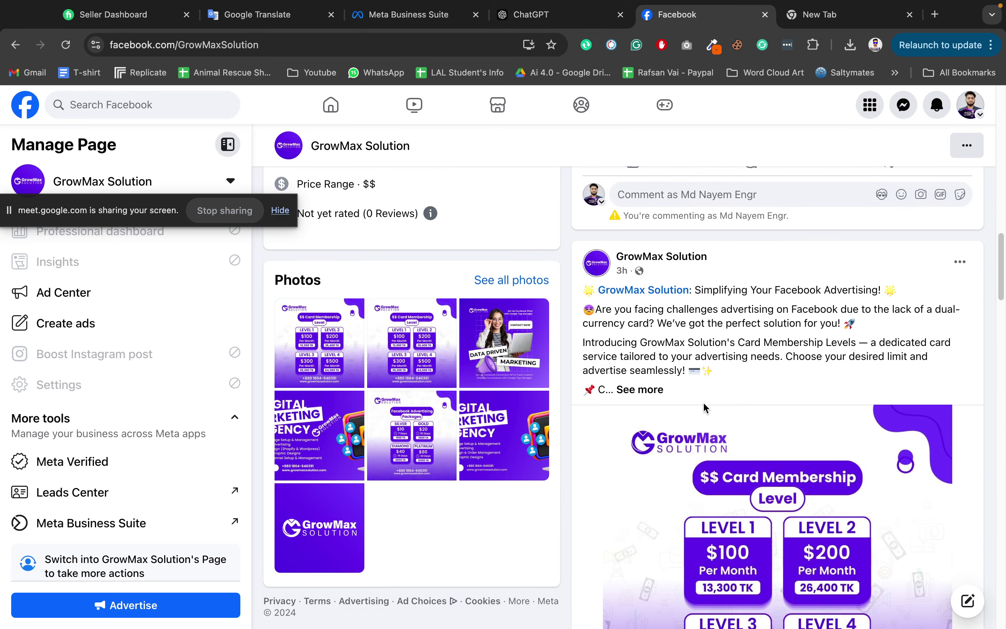
pyautogui.scroll(-7, 705, 408)
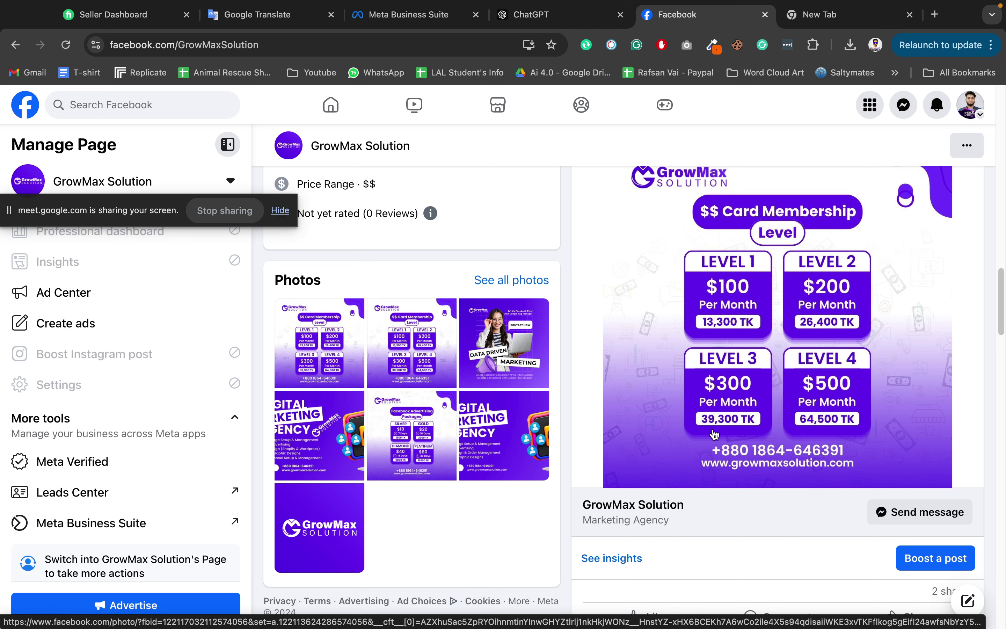
pyautogui.scroll(1, 769, 333)
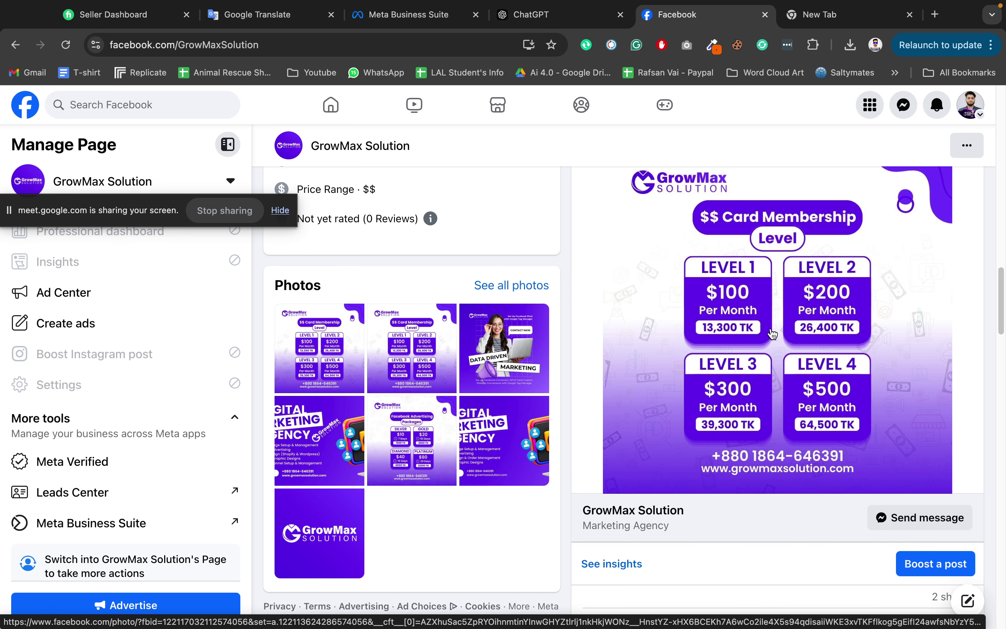
pyautogui.scroll(2, 770, 333)
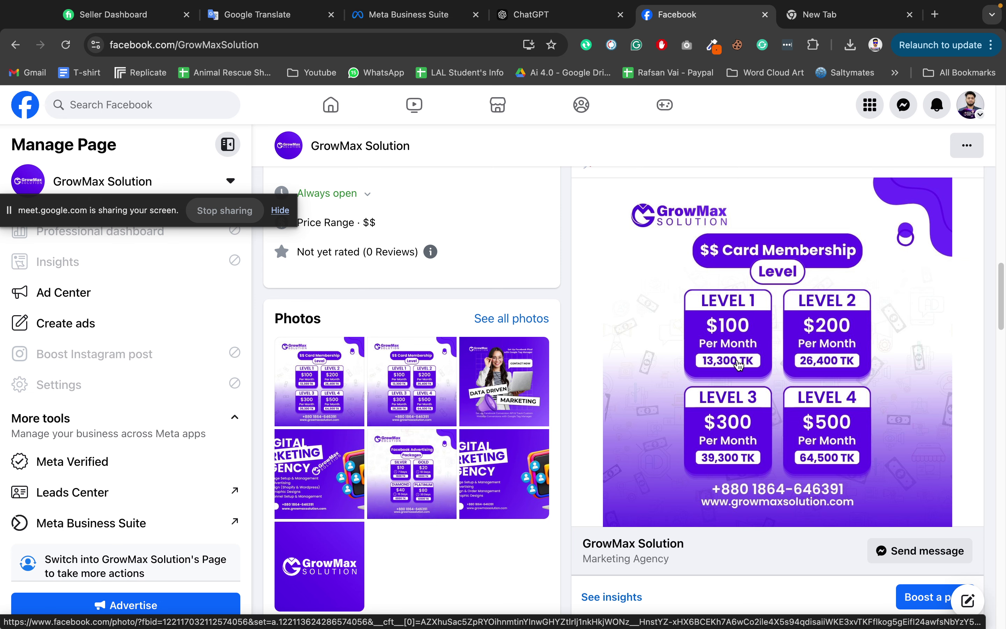
pyautogui.scroll(3, 739, 365)
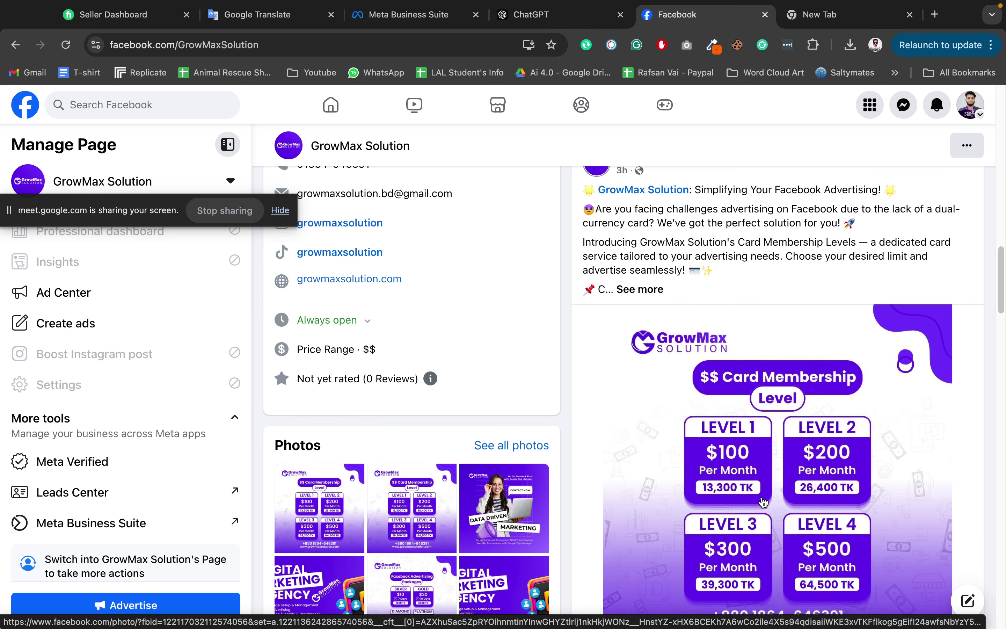
pyautogui.scroll(-1, 747, 485)
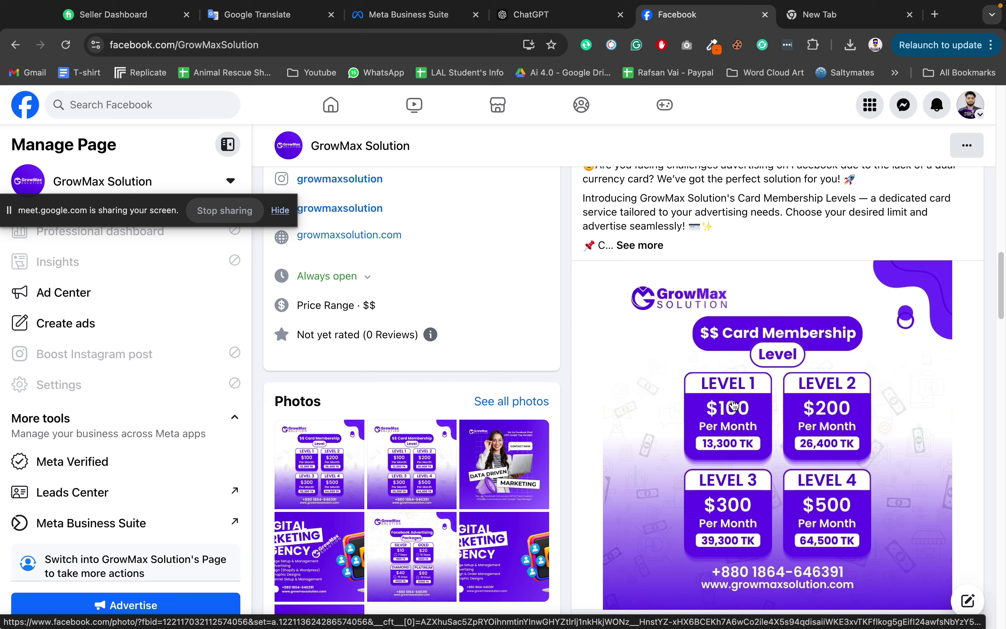
pyautogui.scroll(-1, 736, 408)
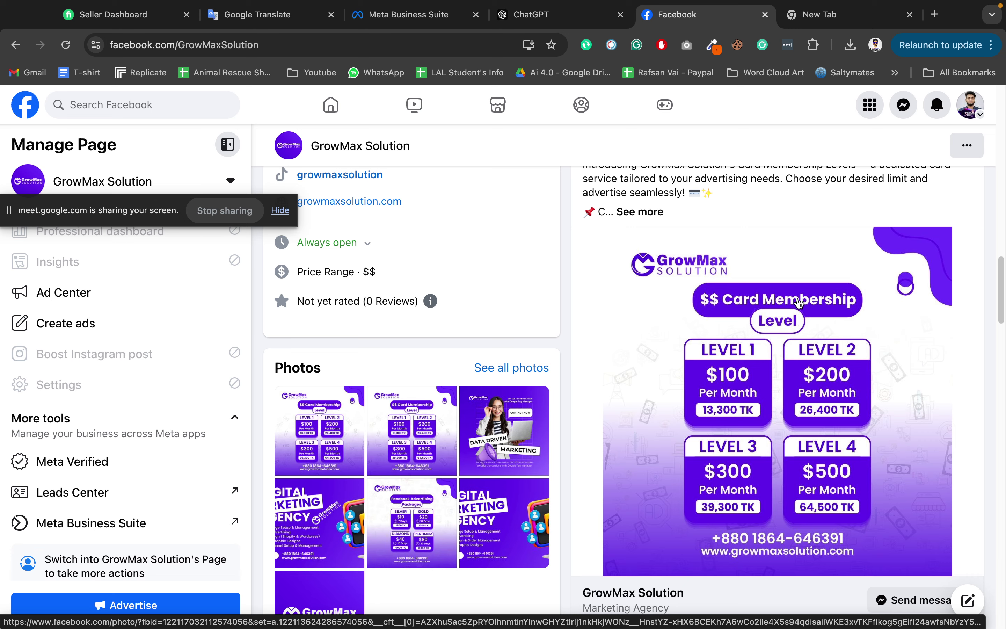
# Flip between the Business Settings and Facebook windows using Mission Control.
pyautogui.hotkey('ctrl', 'Up')
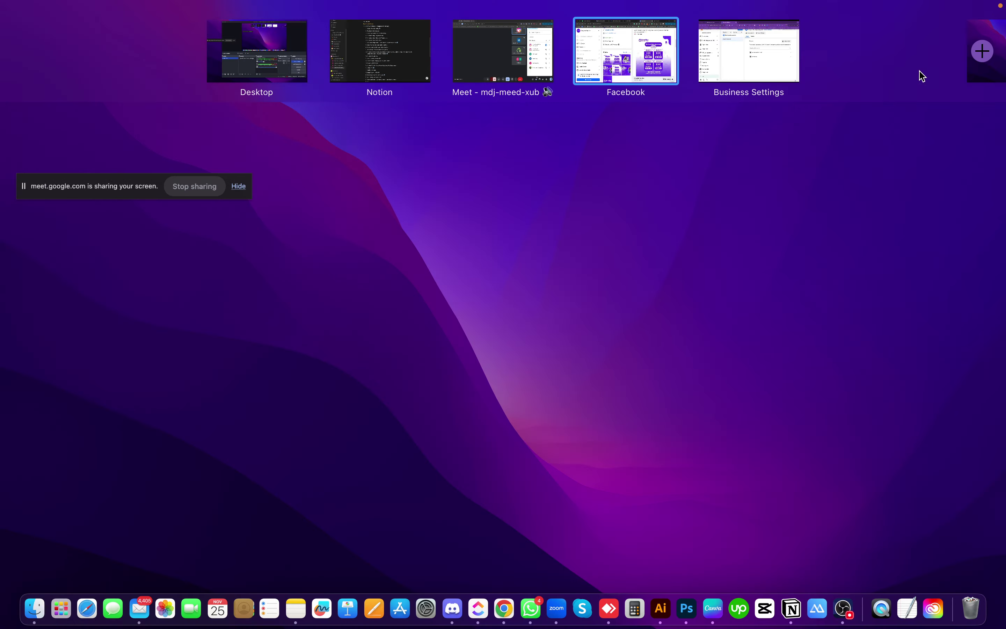
pyautogui.hotkey('ctrl', 'Up')
pyautogui.hotkey('ctrl', 'Up')
pyautogui.click(768, 61)
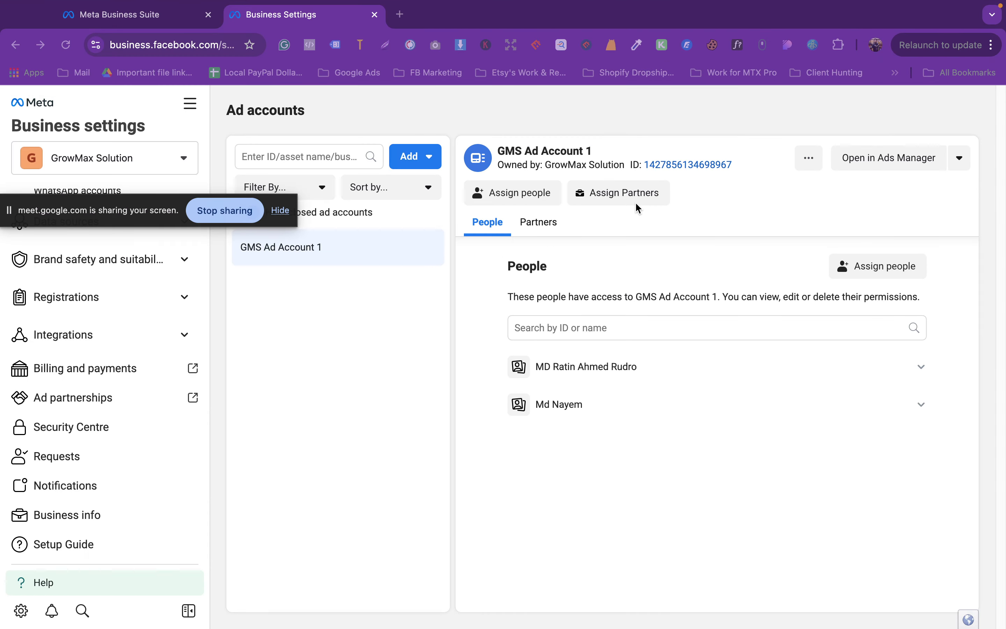
pyautogui.hotkey('ctrl', 'Up')
pyautogui.click(614, 63)
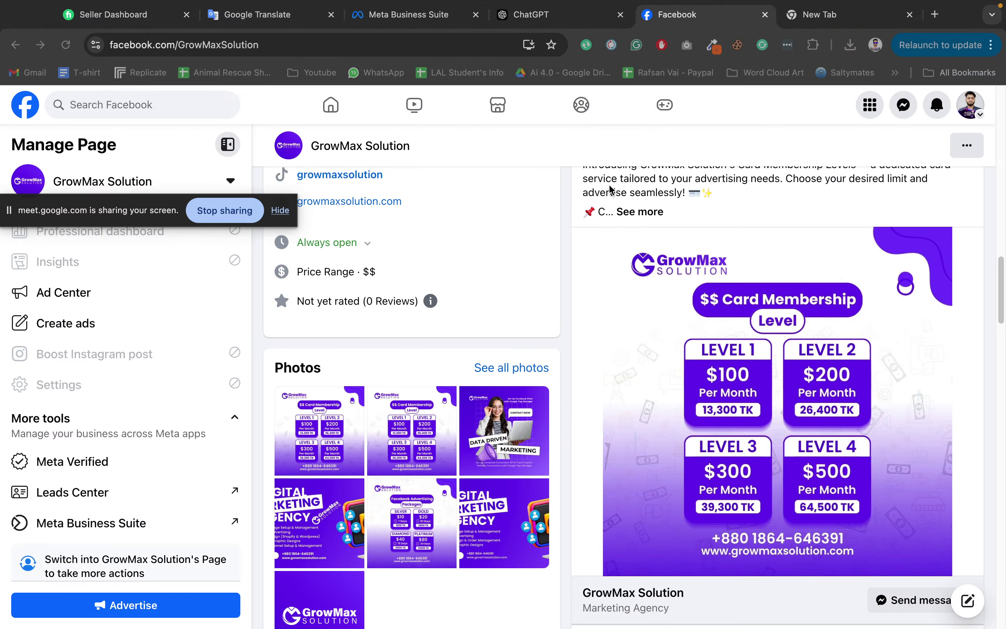
pyautogui.hotkey('ctrl', 'Up')
pyautogui.click(752, 100)
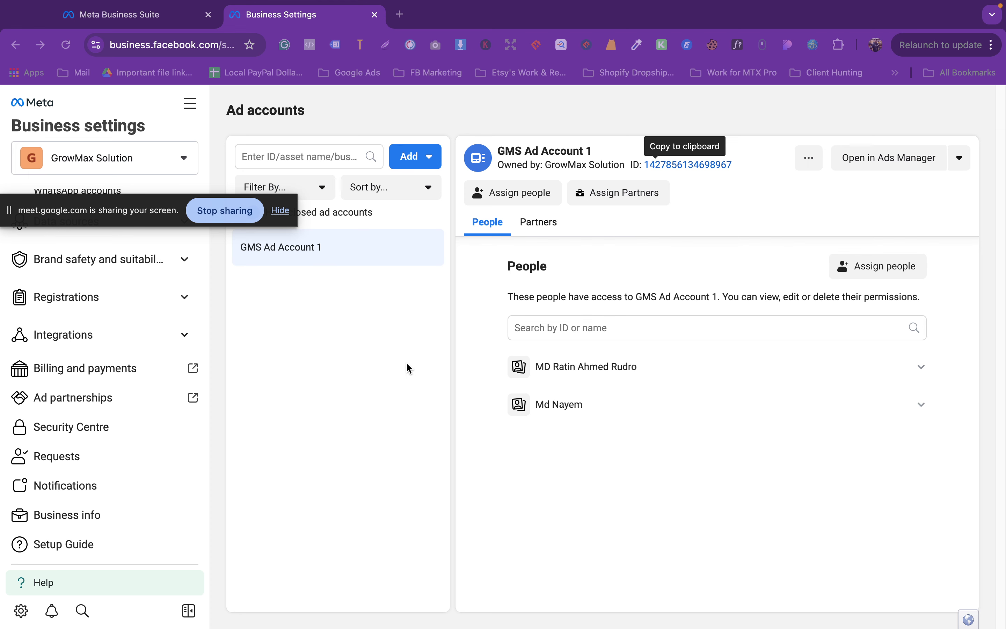
pyautogui.hotkey('ctrl', 'Up')
pyautogui.hotkey('ctrl', 'Up')
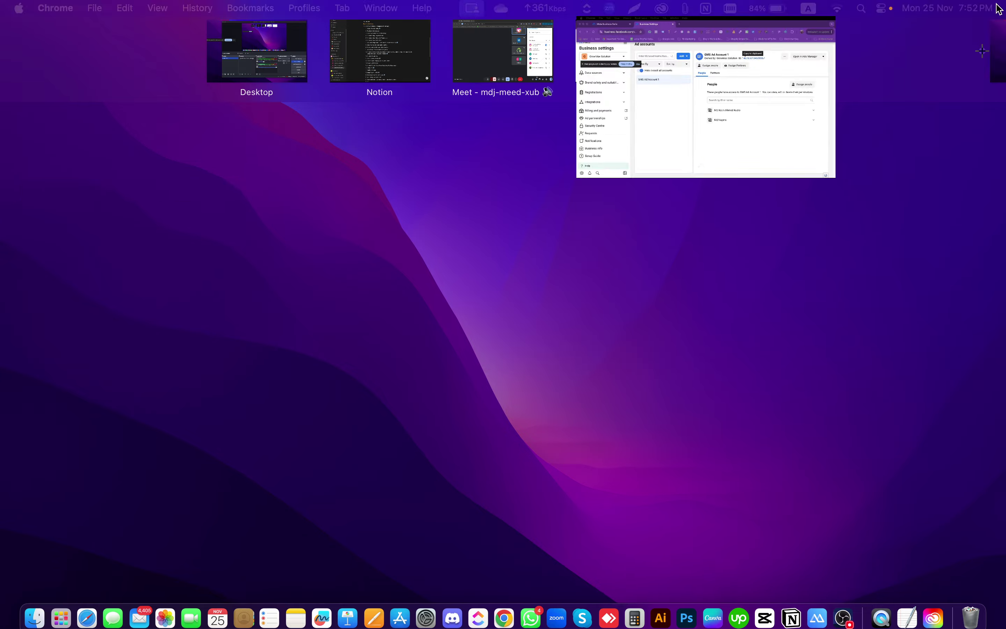
pyautogui.hotkey('ctrl', 'Up')
# Return to Facebook and scroll through the GrowMax card-membership levels again.
pyautogui.click(655, 79)
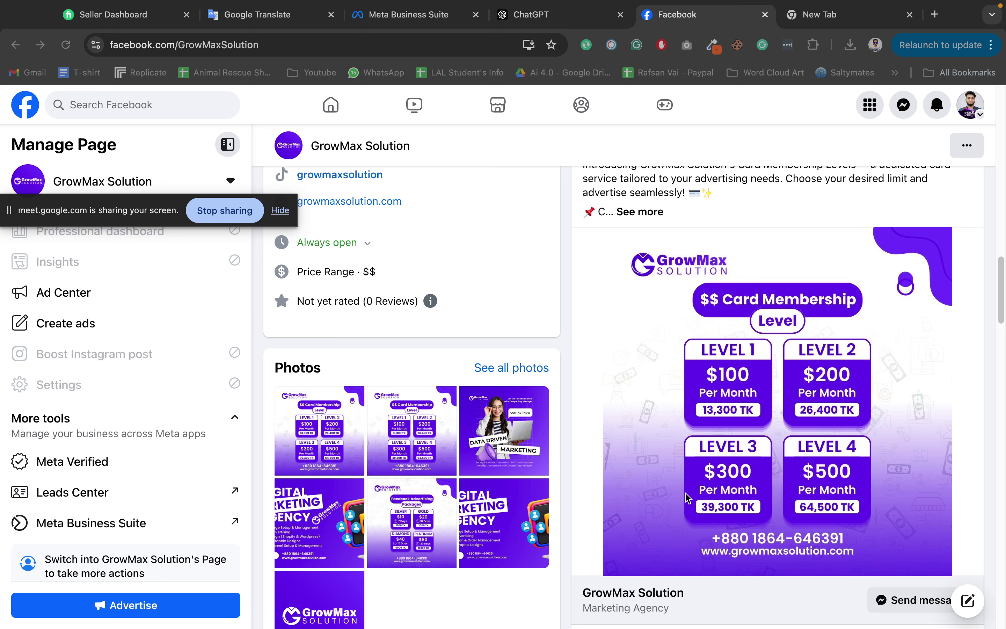
pyautogui.scroll(-1, 757, 420)
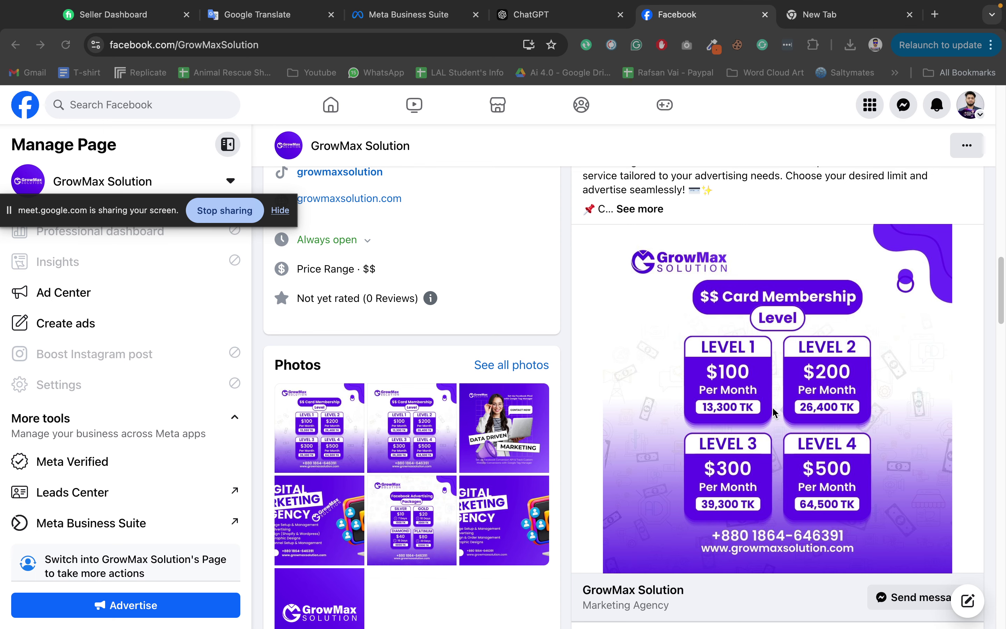
pyautogui.scroll(-1, 775, 412)
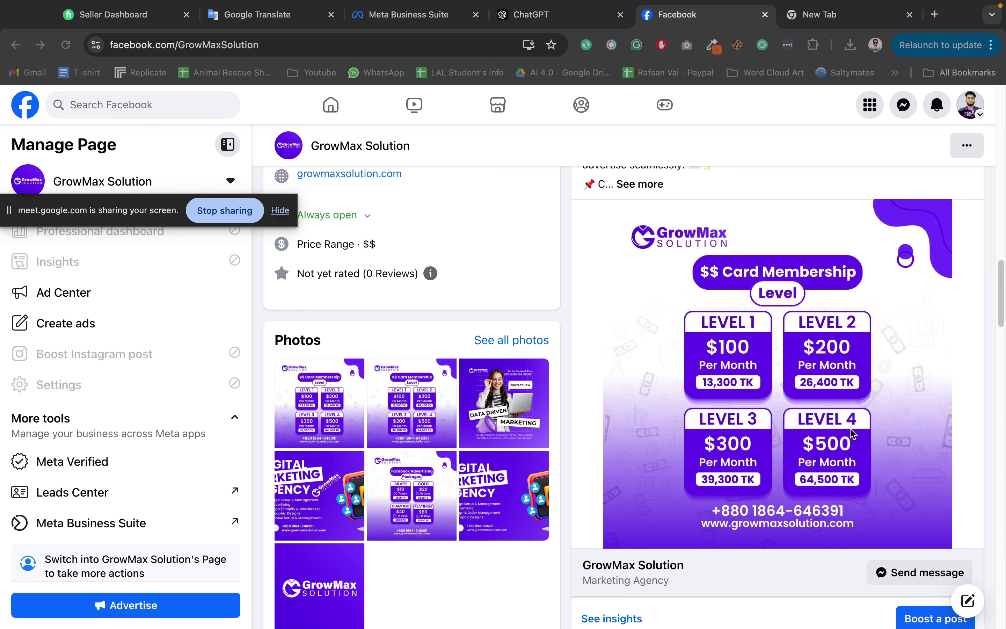
# Bring Business Settings with GMS Ad Account 1 back to the front.
pyautogui.hotkey('ctrl', 'Up')
pyautogui.click(707, 350)
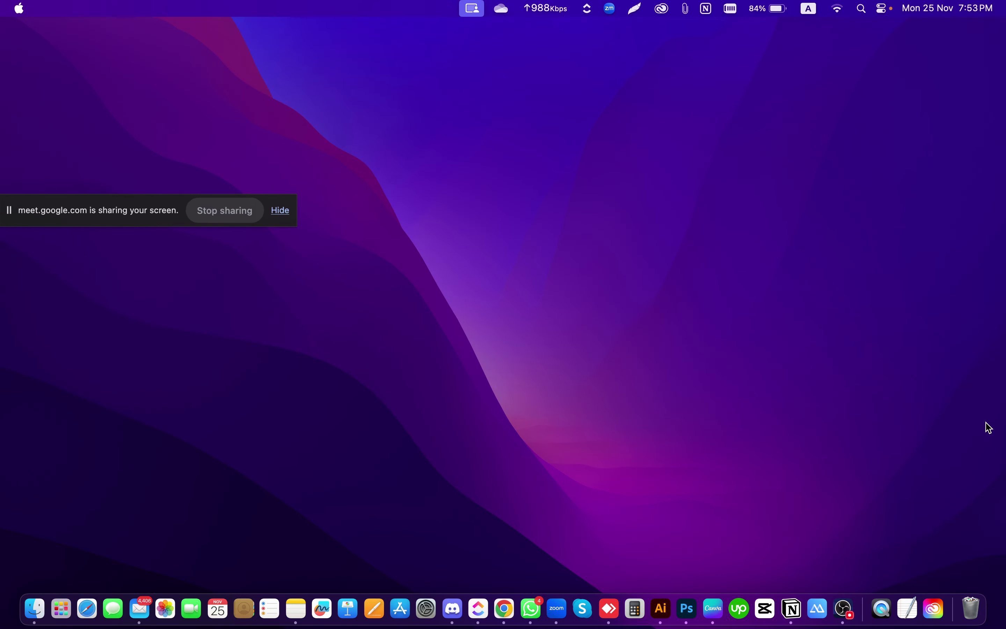
pyautogui.hotkey('ctrl', 'Up')
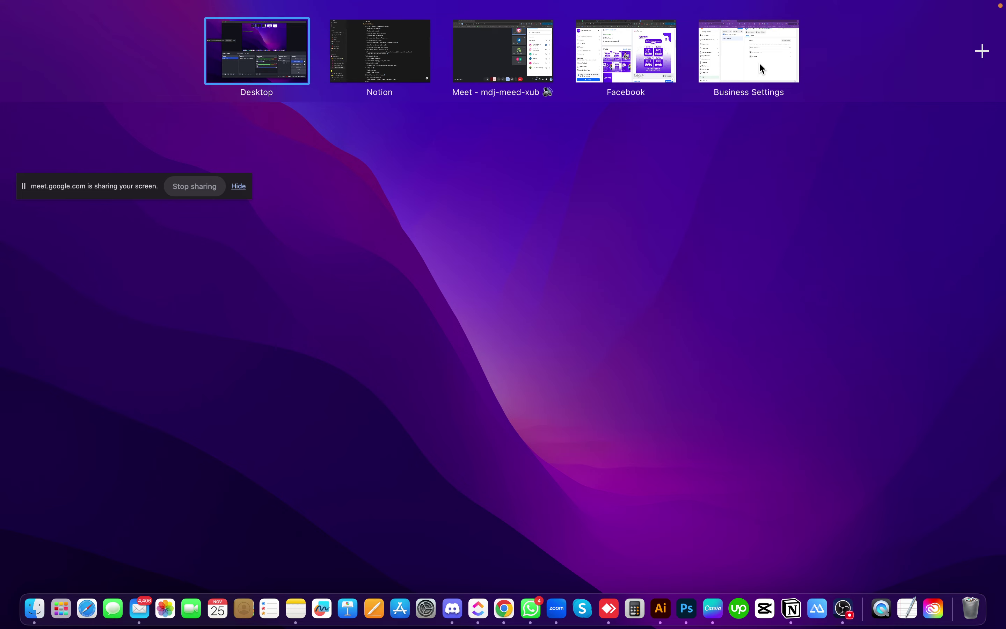
pyautogui.click(759, 62)
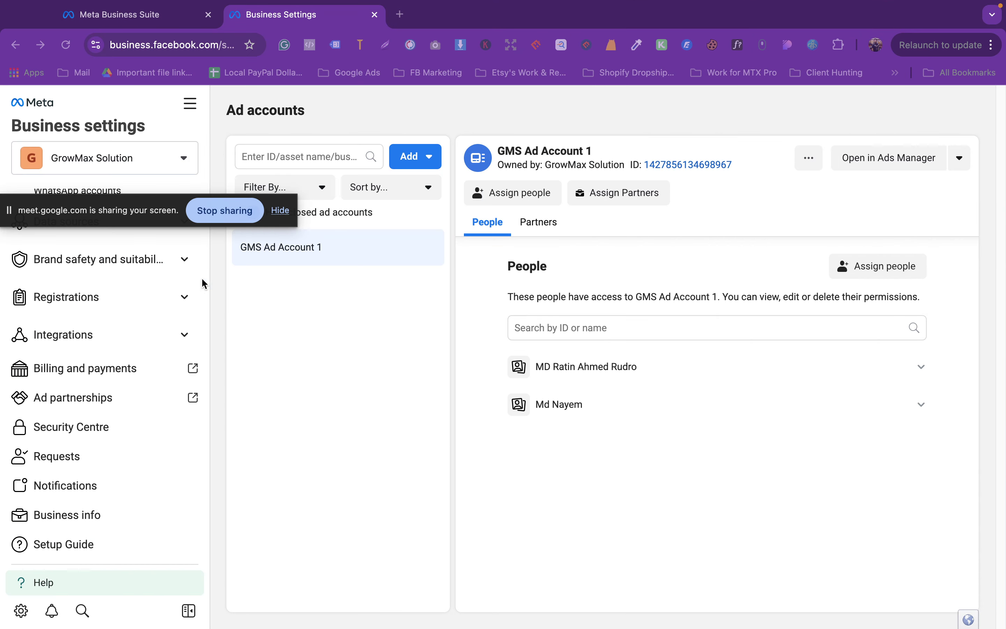
# Open Billing & payments > Payment methods and add a business payment method (Bangladesh, US Dollar, card).
pyautogui.click(98, 376)
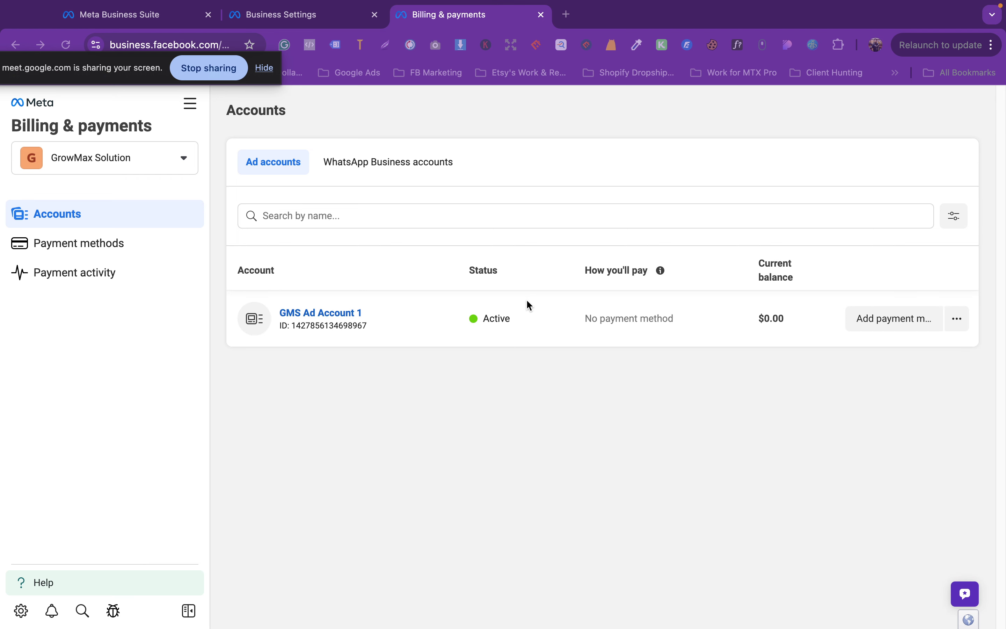
pyautogui.click(92, 250)
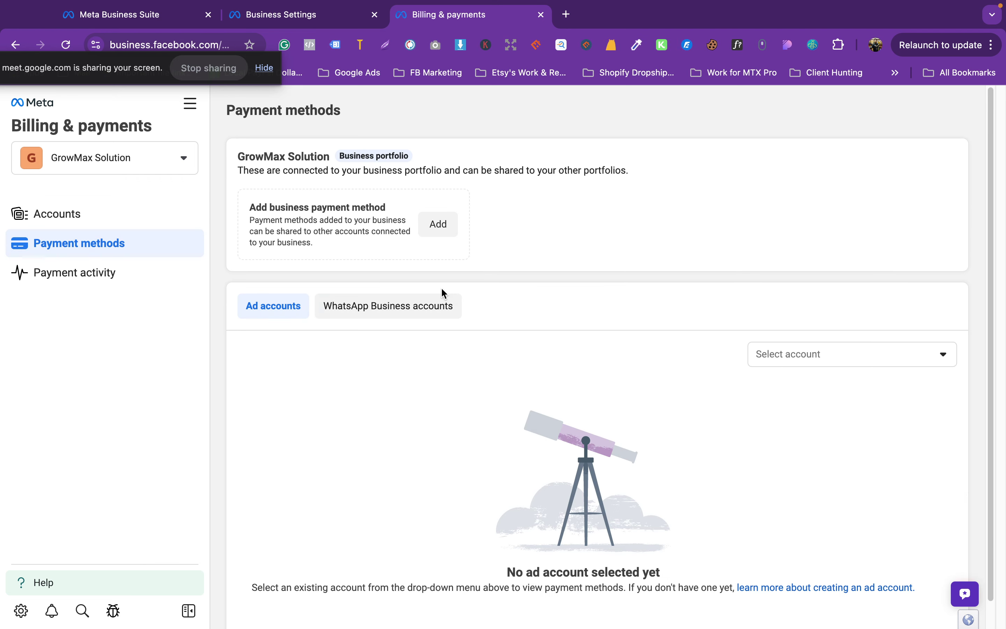
pyautogui.click(434, 224)
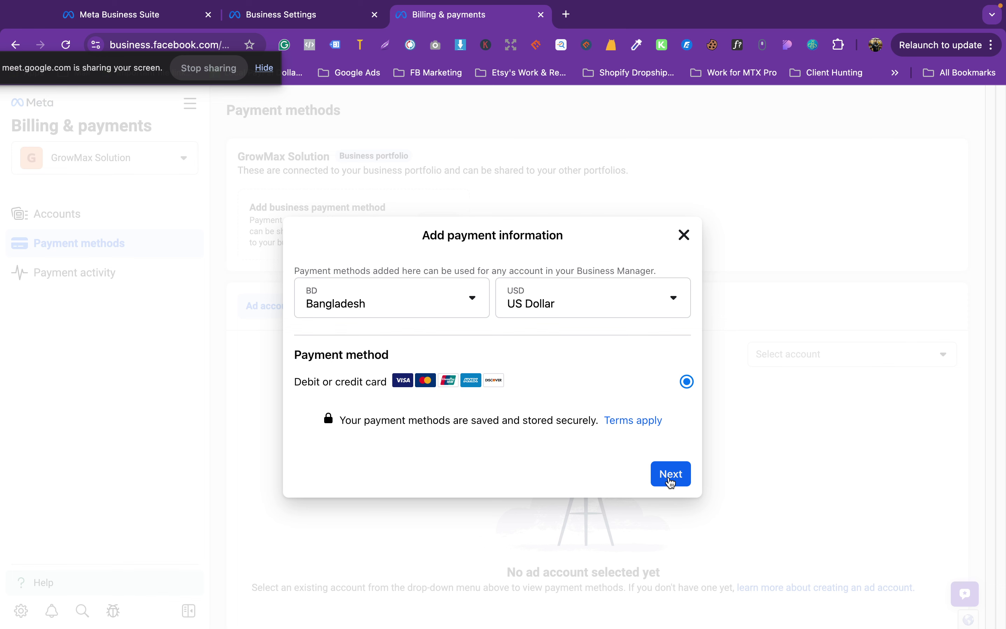
# Enter the cardholder's name, correcting a mistaken entry, and type the card number.
pyautogui.click(672, 474)
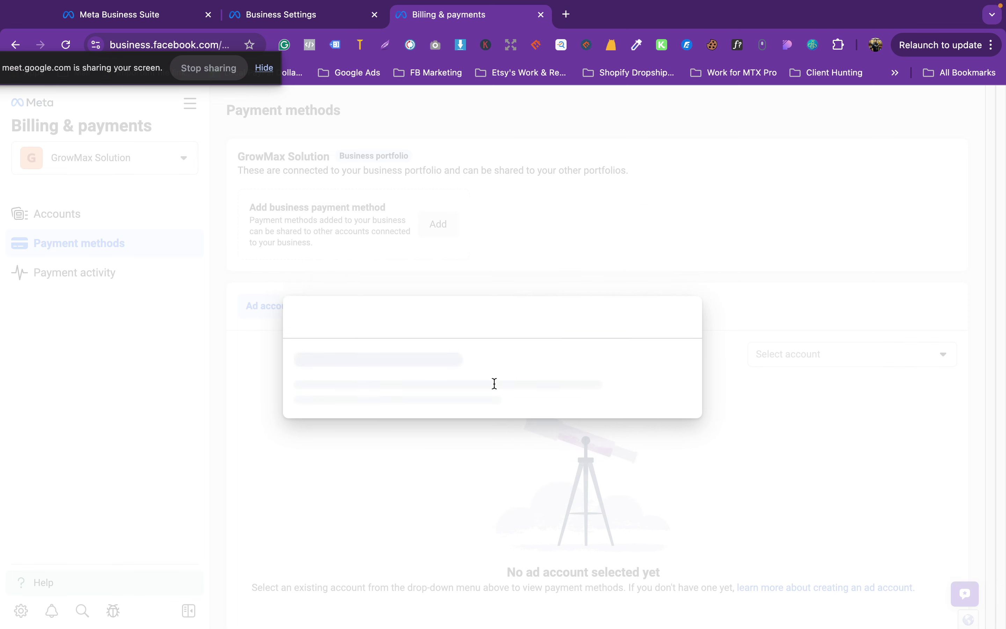
pyautogui.click(399, 288)
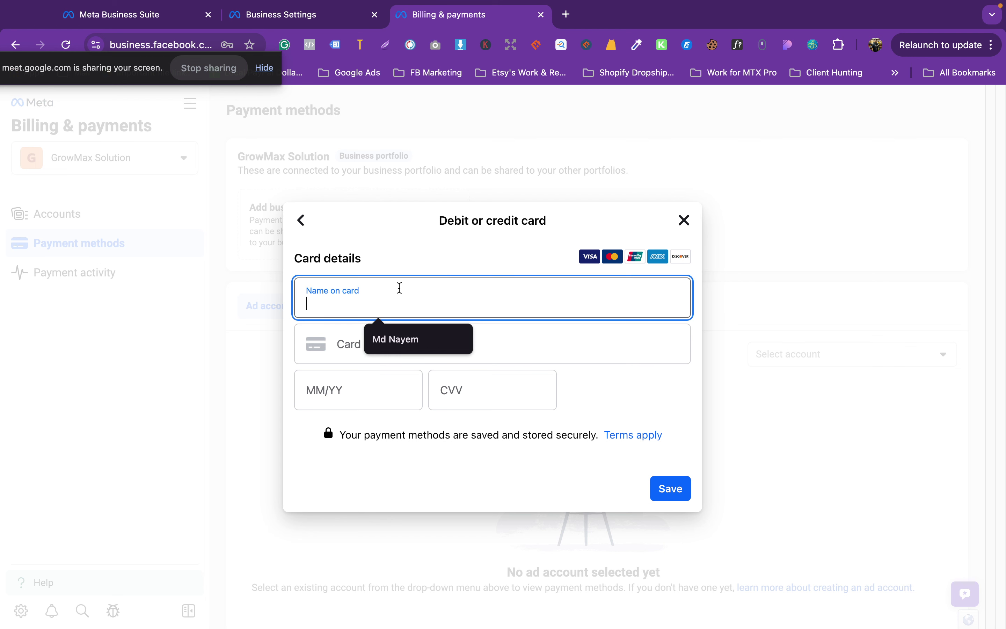
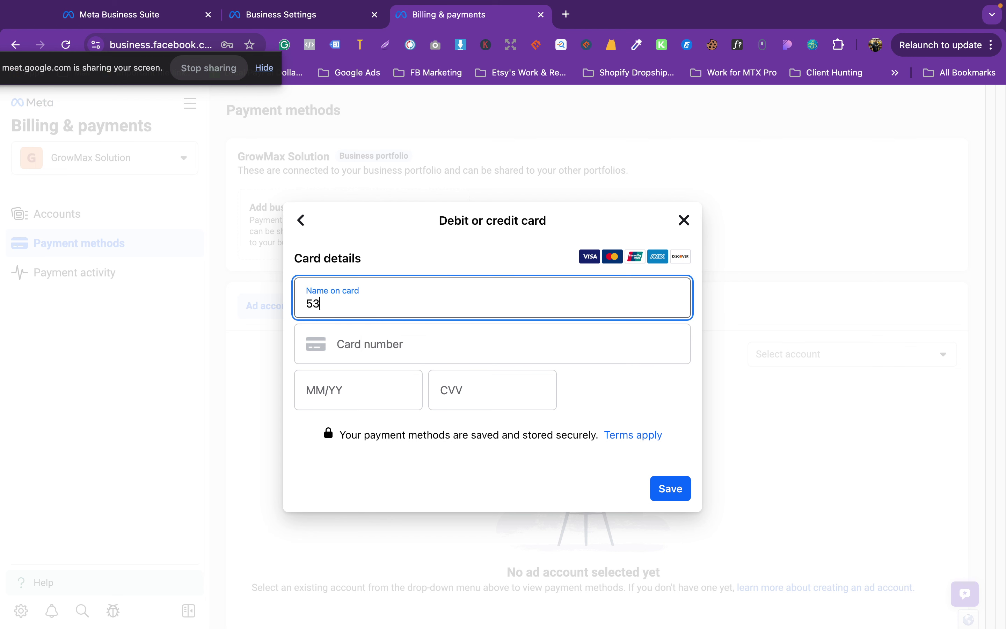
pyautogui.click(393, 343)
pyautogui.moveTo(406, 305); pyautogui.dragTo(277, 306)
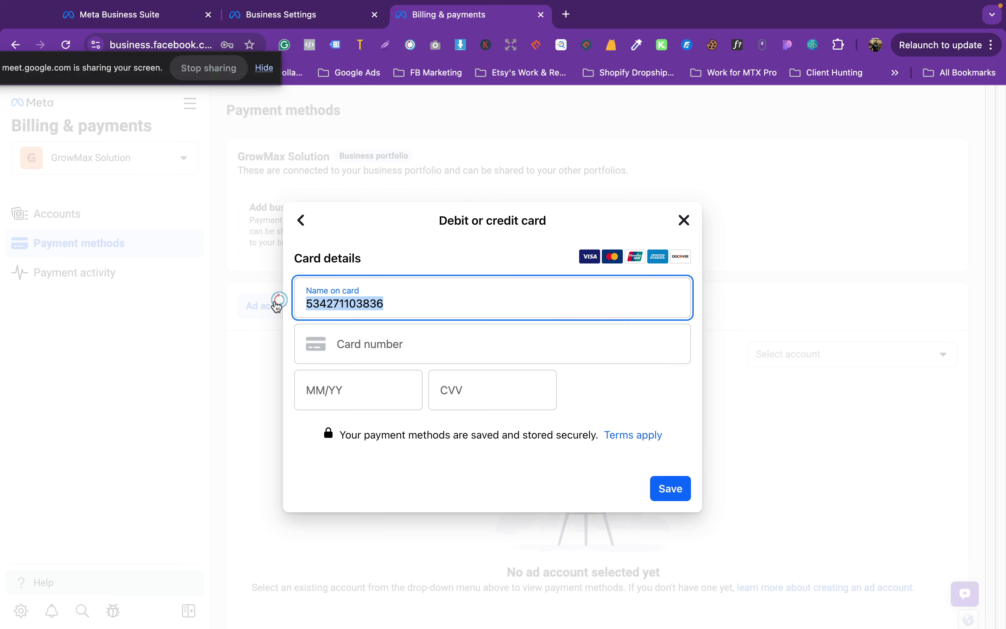
pyautogui.write('Md')
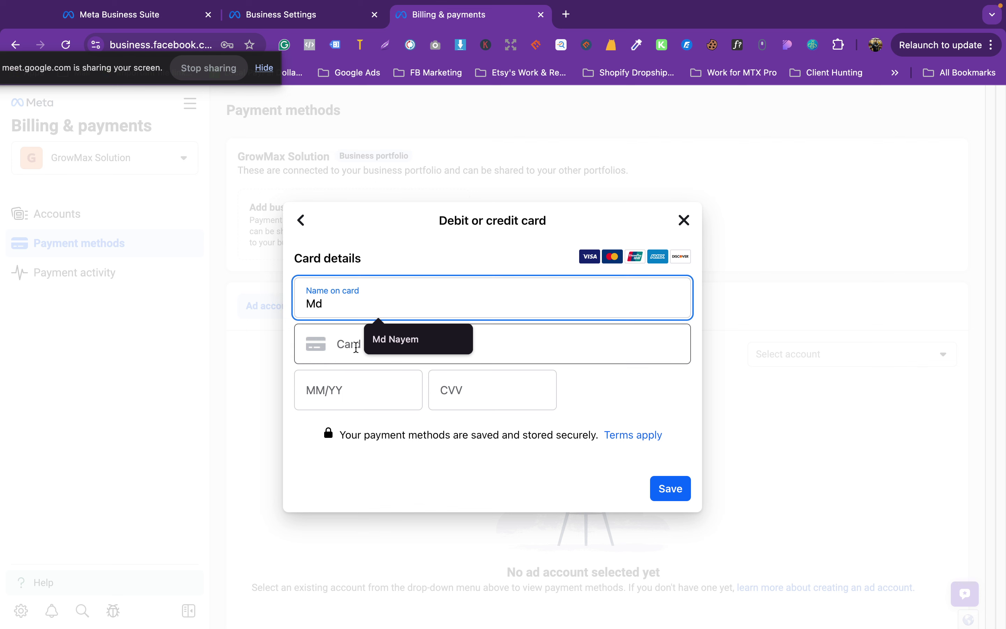
pyautogui.click(365, 351)
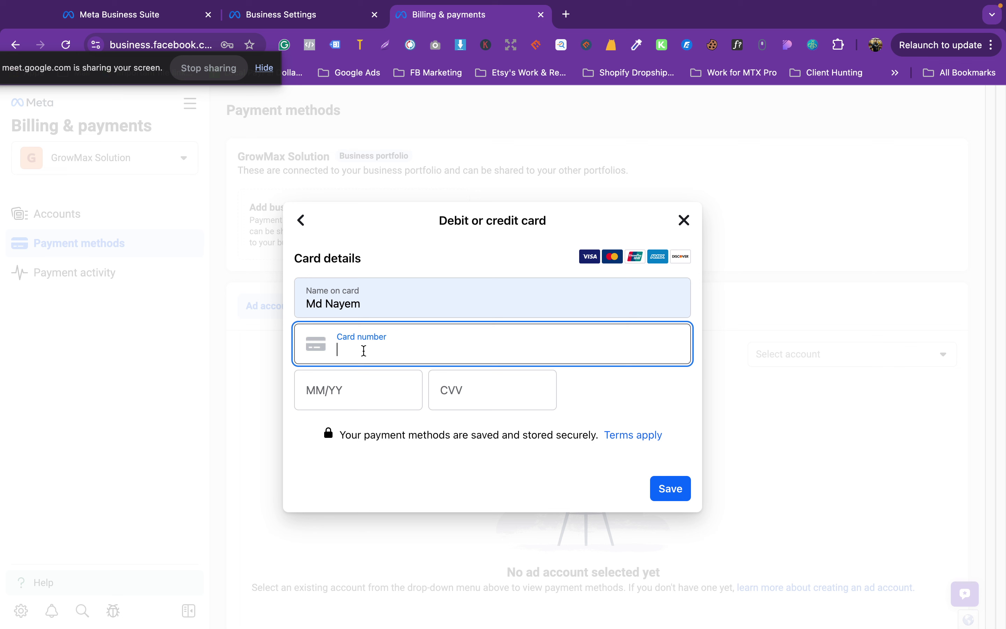
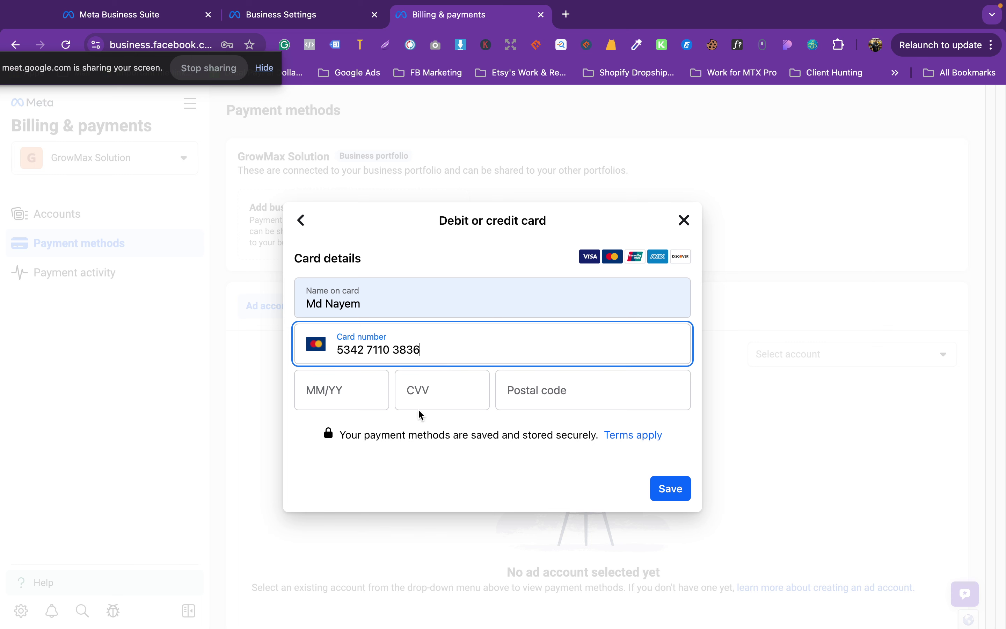
# Step through the expiry, CVV and postal code fields, then switch to the empty desktop.
pyautogui.click(354, 388)
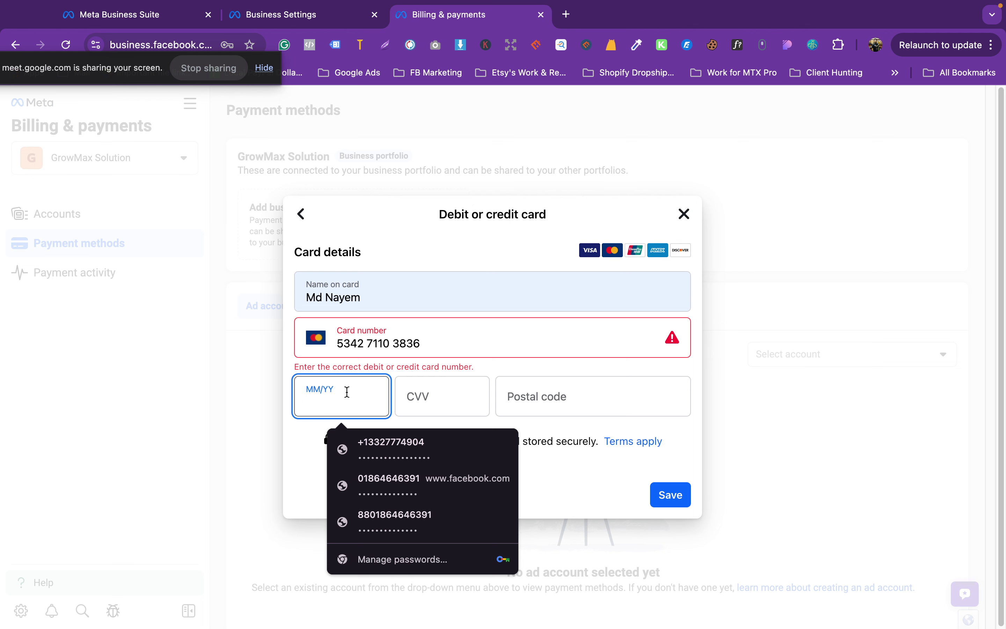
pyautogui.click(456, 395)
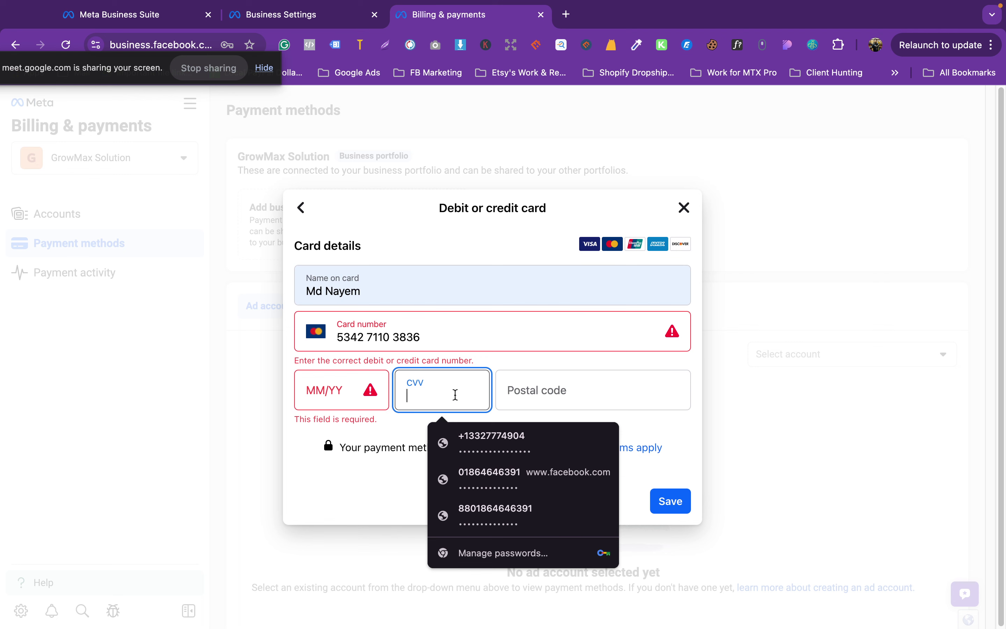
pyautogui.click(551, 397)
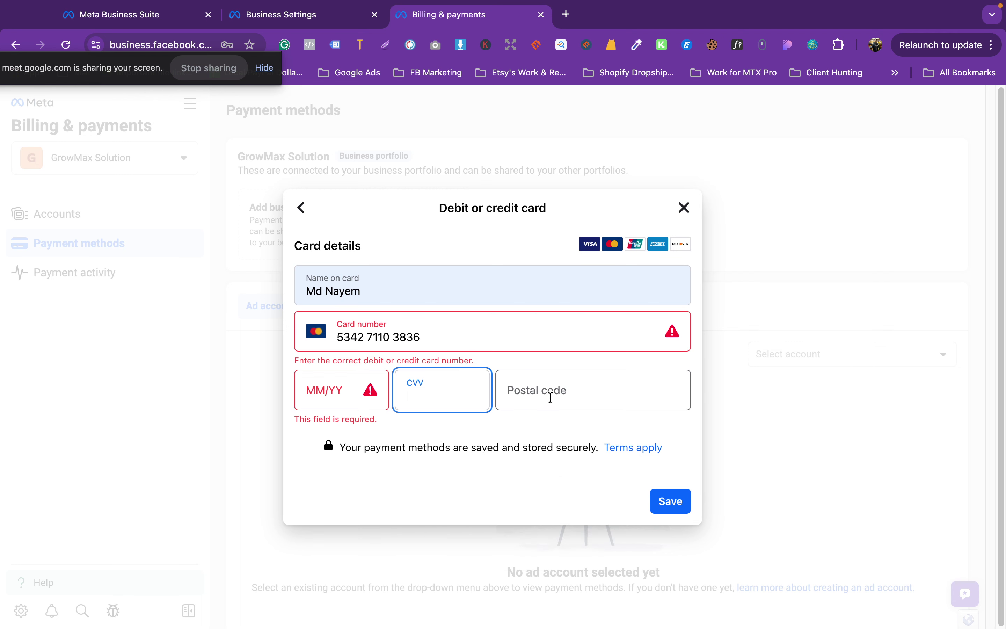
pyautogui.click(551, 398)
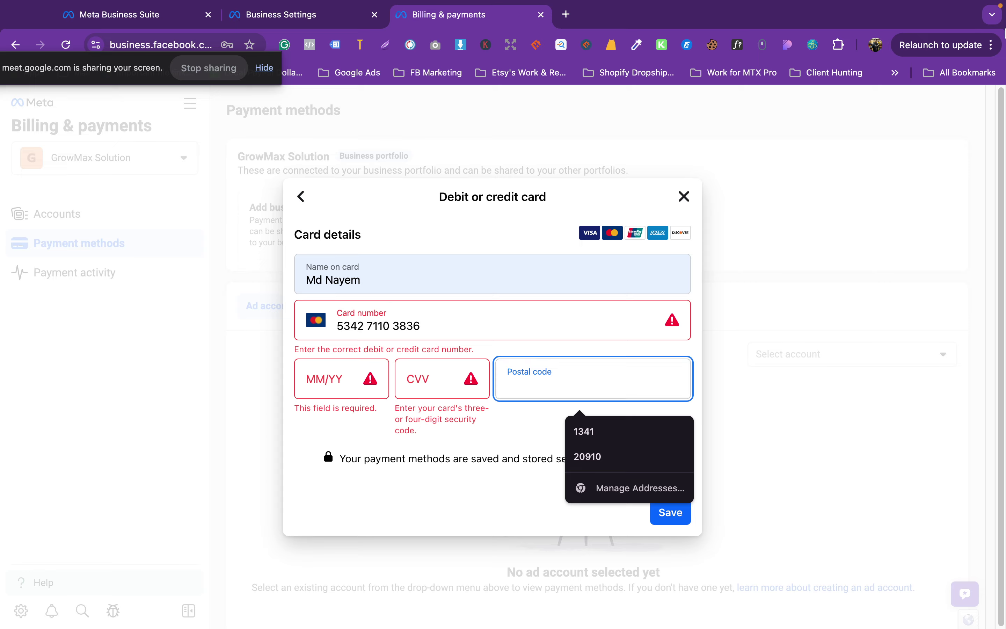
pyautogui.hotkey('ctrl', 'Up')
pyautogui.click(816, 354)
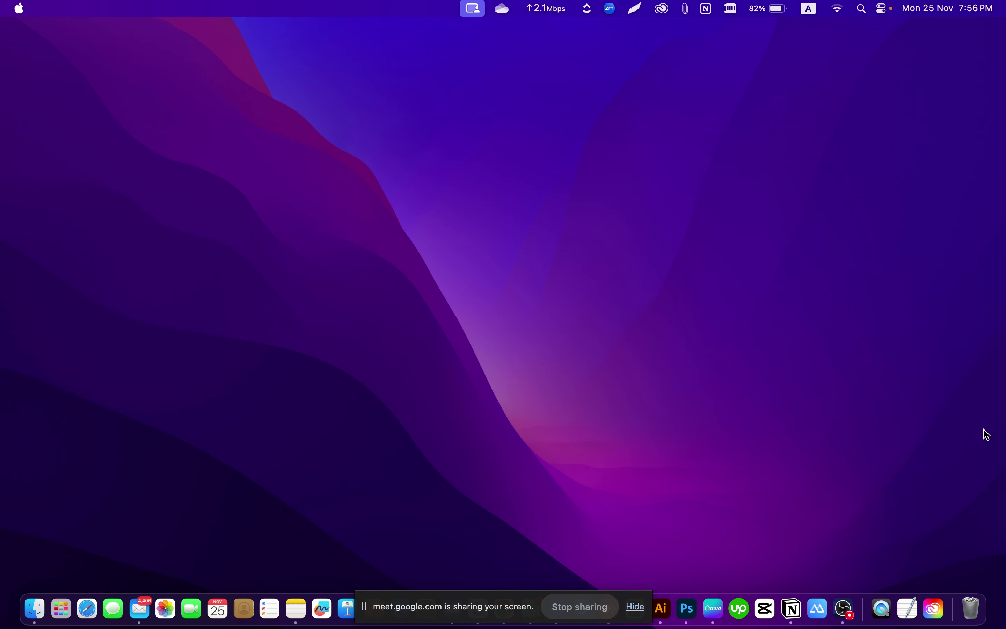
# Glance at the GrowMax Solution Facebook page, then return to the Billing & payments page.
pyautogui.hotkey('ctrl', 'Up')
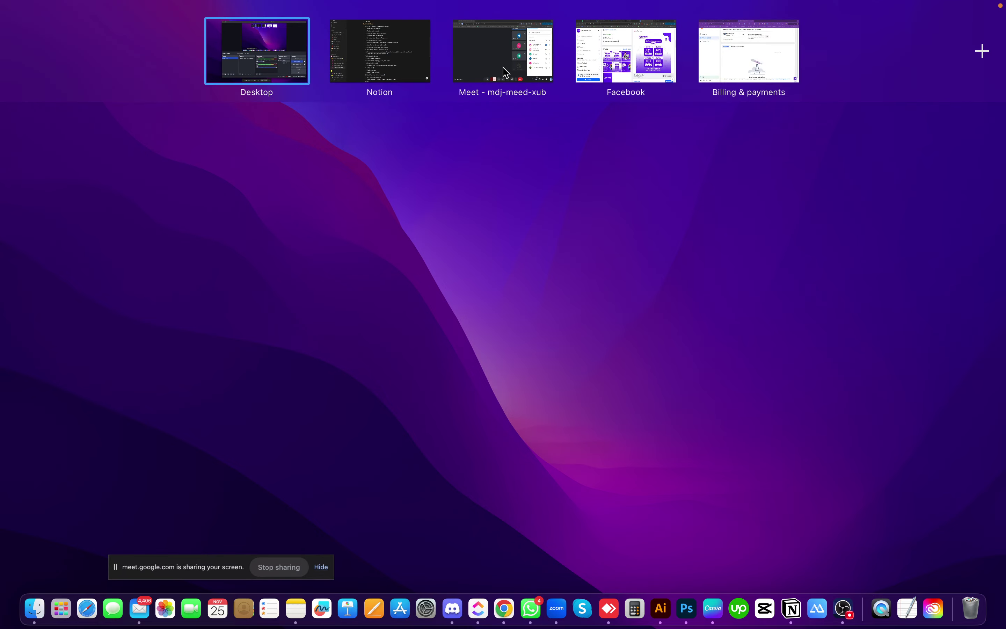
pyautogui.click(579, 41)
pyautogui.hotkey('ctrl', 'Up')
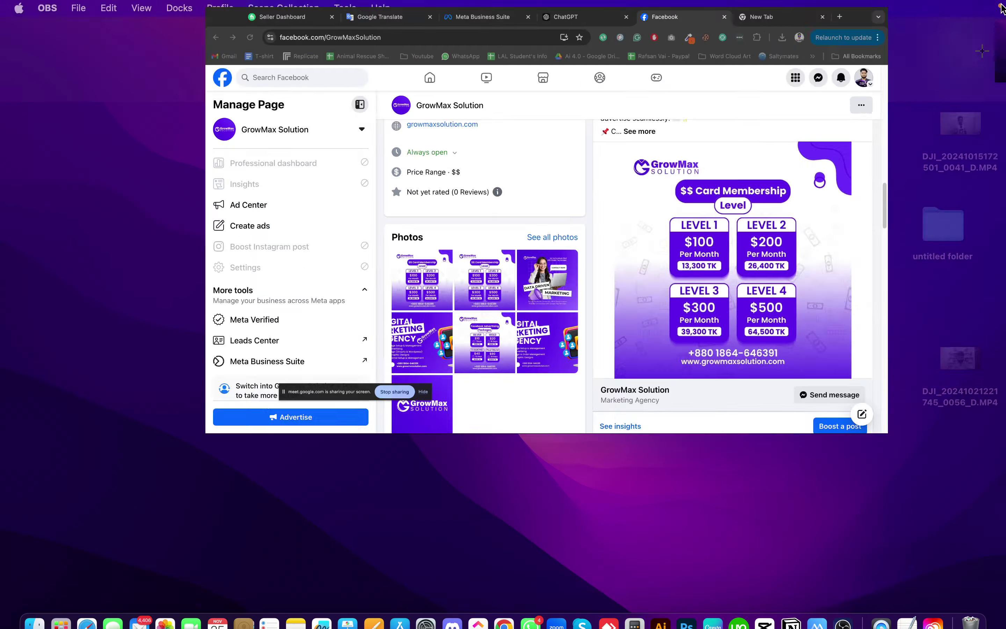
pyautogui.click(765, 67)
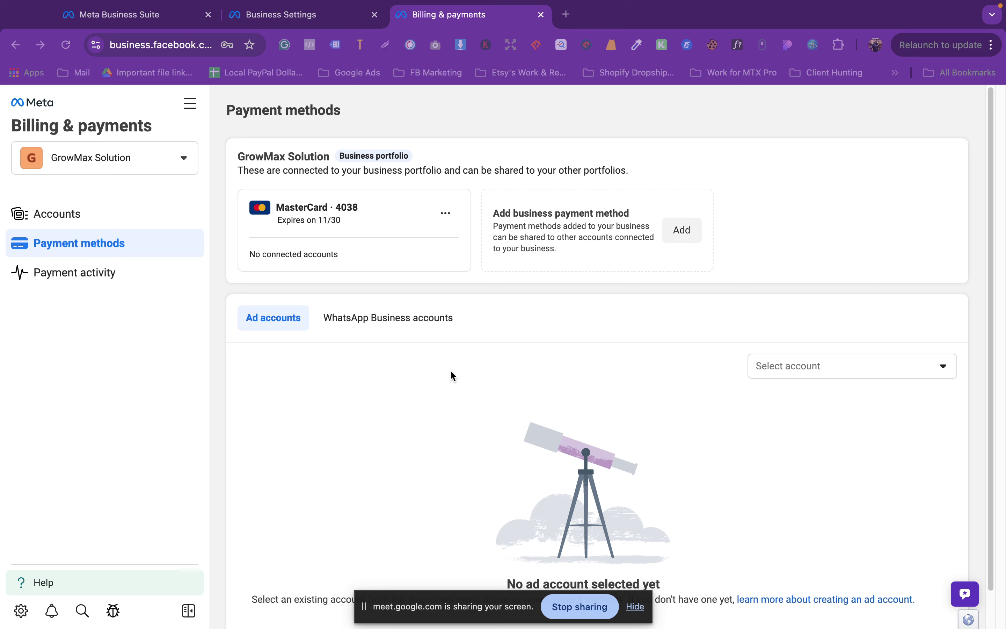
pyautogui.moveTo(1005, 1)
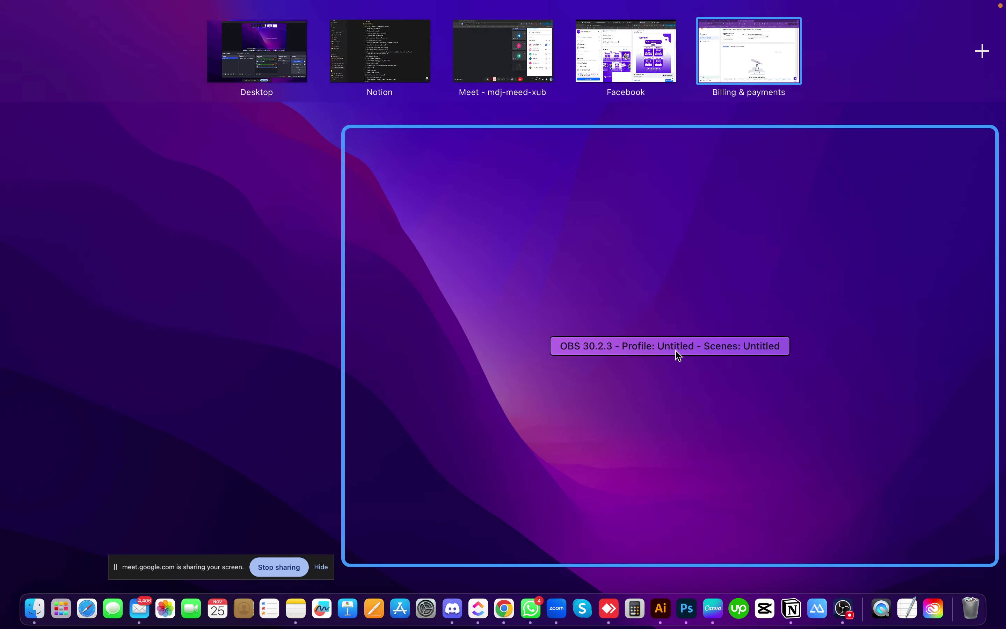
pyautogui.click(676, 353)
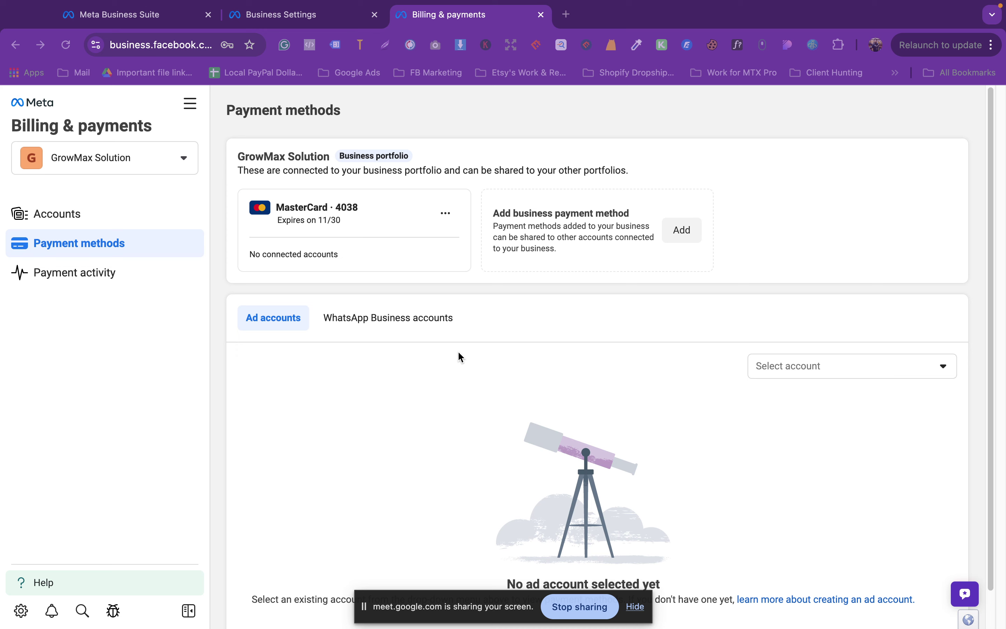
# Check the Notion course outline, then go back to the Payment methods page.
pyautogui.moveTo(1005, 0)
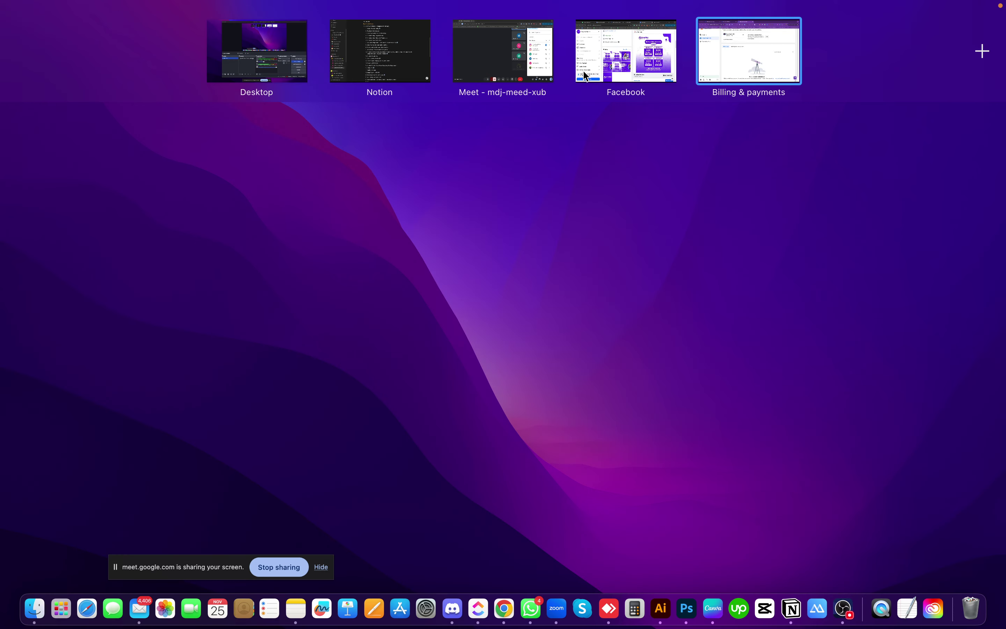
pyautogui.click(411, 63)
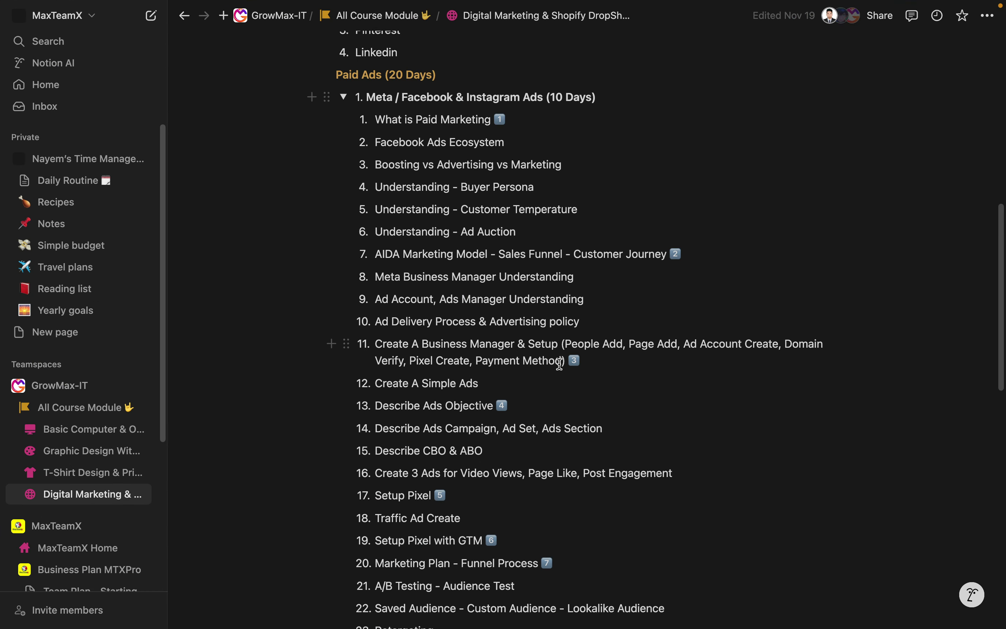
pyautogui.hotkey('ctrl', 'Up')
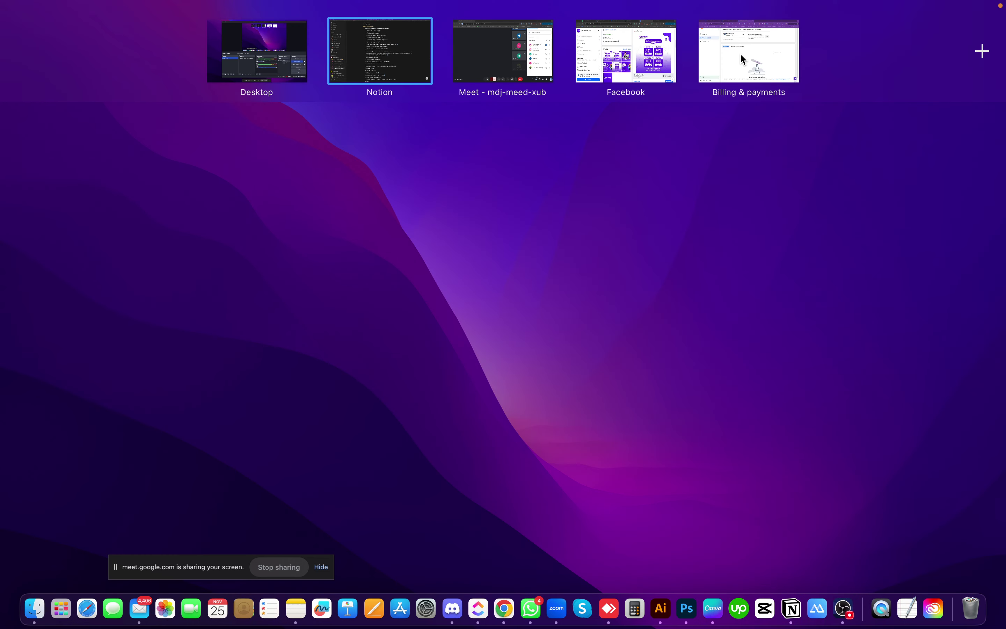
pyautogui.click(776, 65)
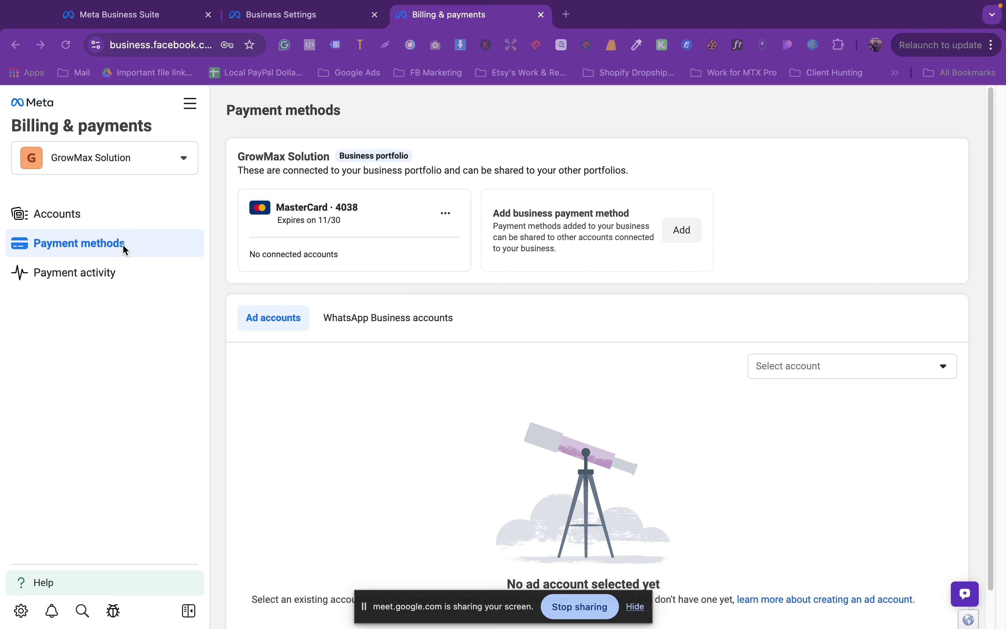
# From the business portfolio's Ad accounts settings, open GMS Ad Account 1's payment methods.
pyautogui.click(200, 111)
pyautogui.click(248, 190)
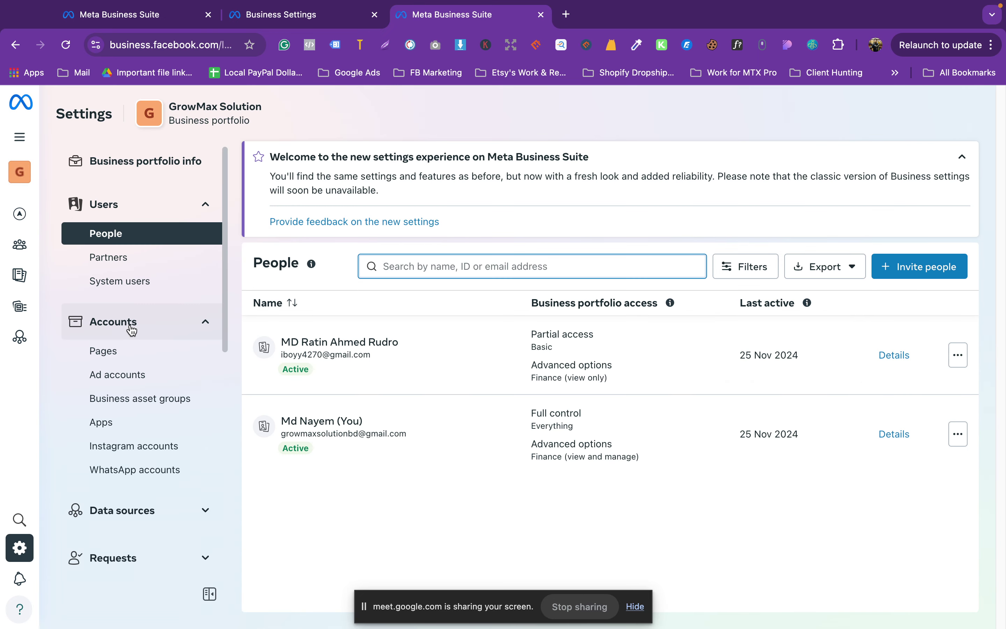
pyautogui.click(113, 375)
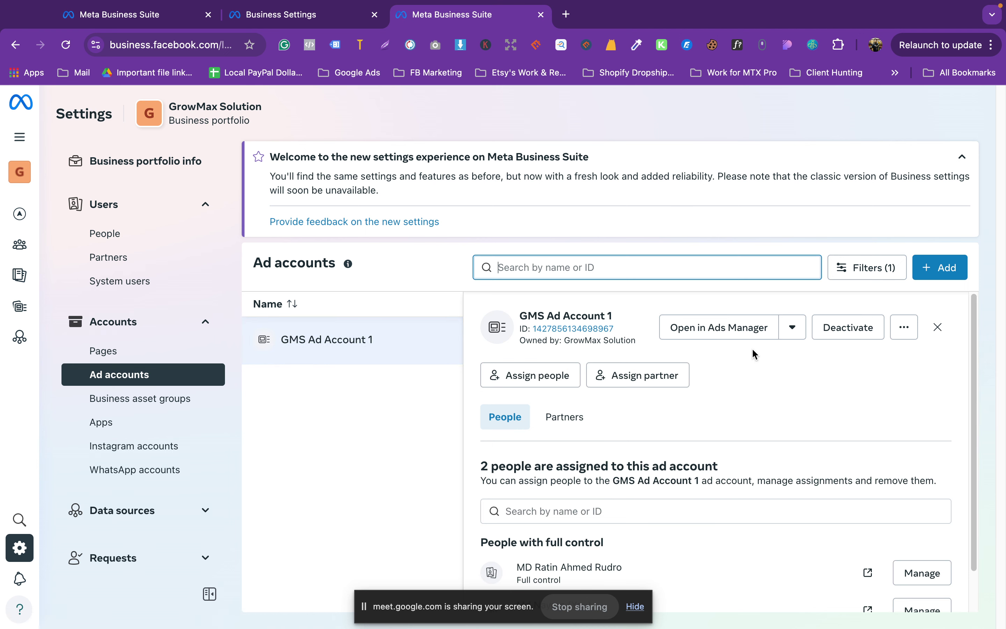
pyautogui.click(796, 333)
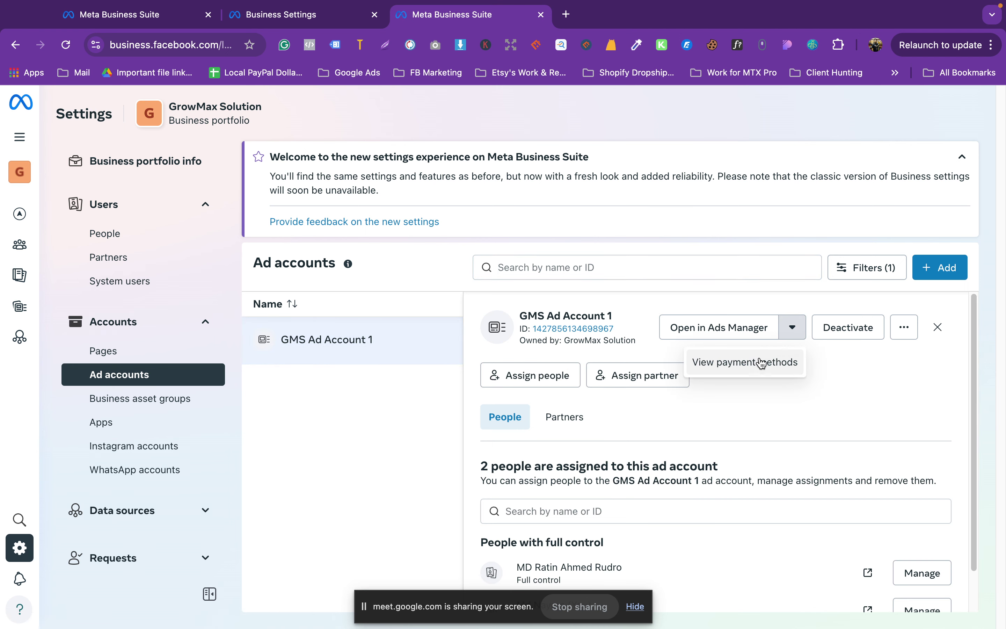
pyautogui.click(768, 356)
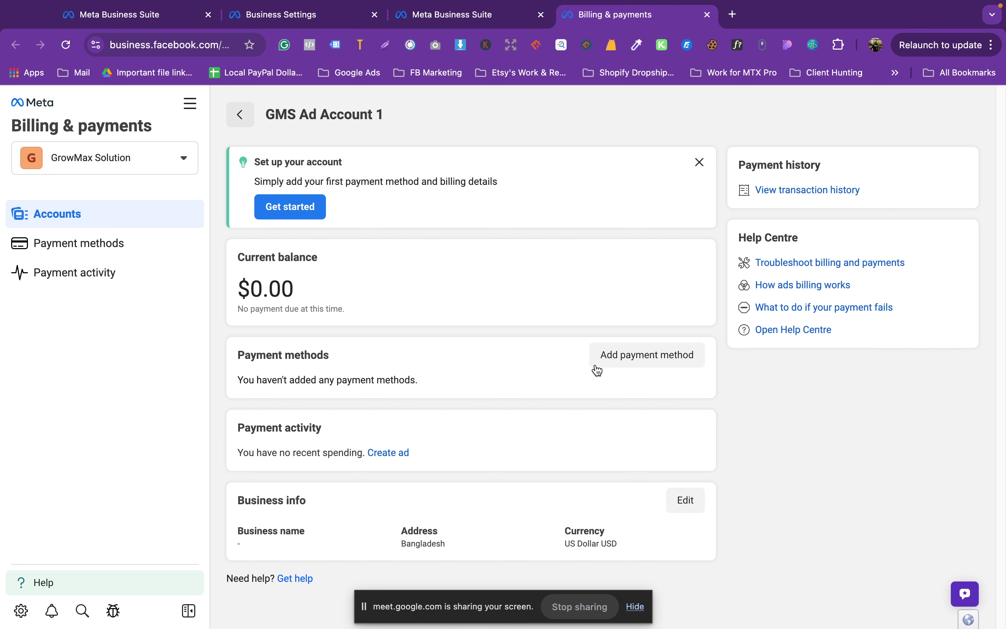
# Add a payment method for GMS Ad Account 1 with Bangladesh and US Dollar, choosing Business payment method.
pyautogui.click(612, 362)
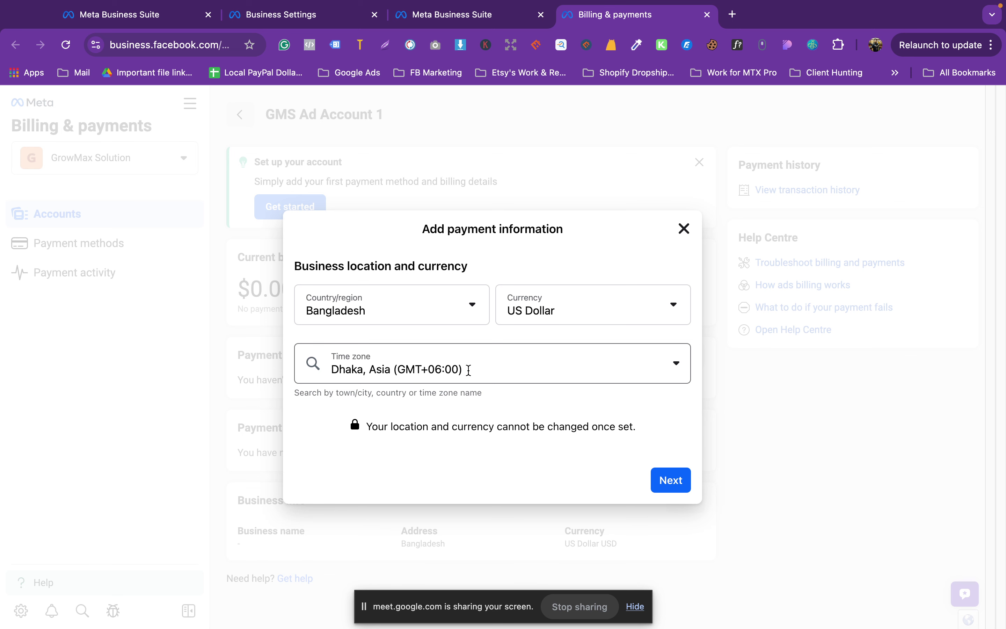
pyautogui.click(665, 478)
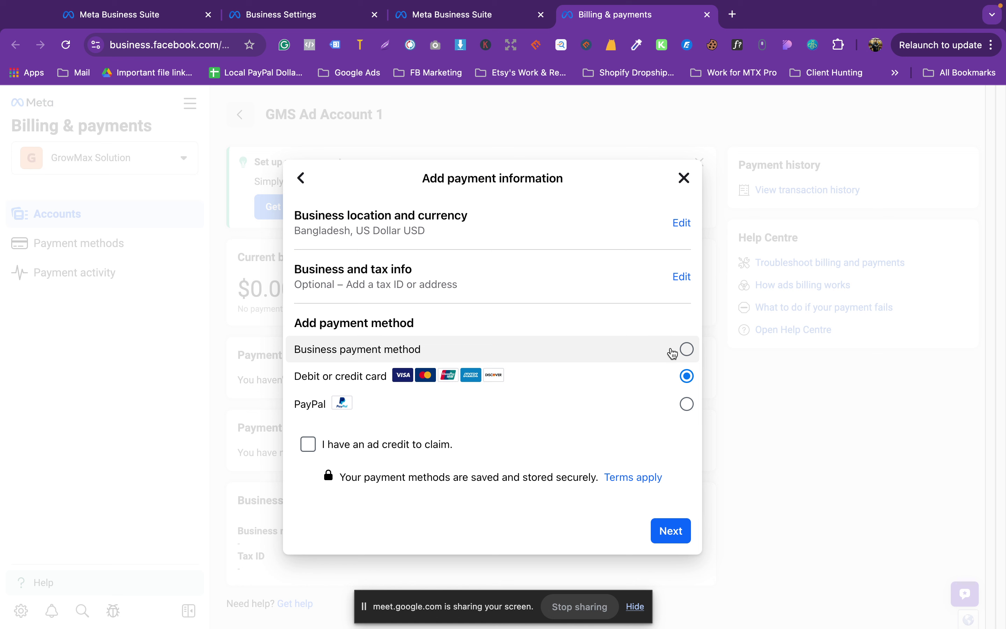
pyautogui.click(687, 349)
# Try to set the saved MasterCard as the default payment method; Meta reports it couldn't update.
pyautogui.click(663, 541)
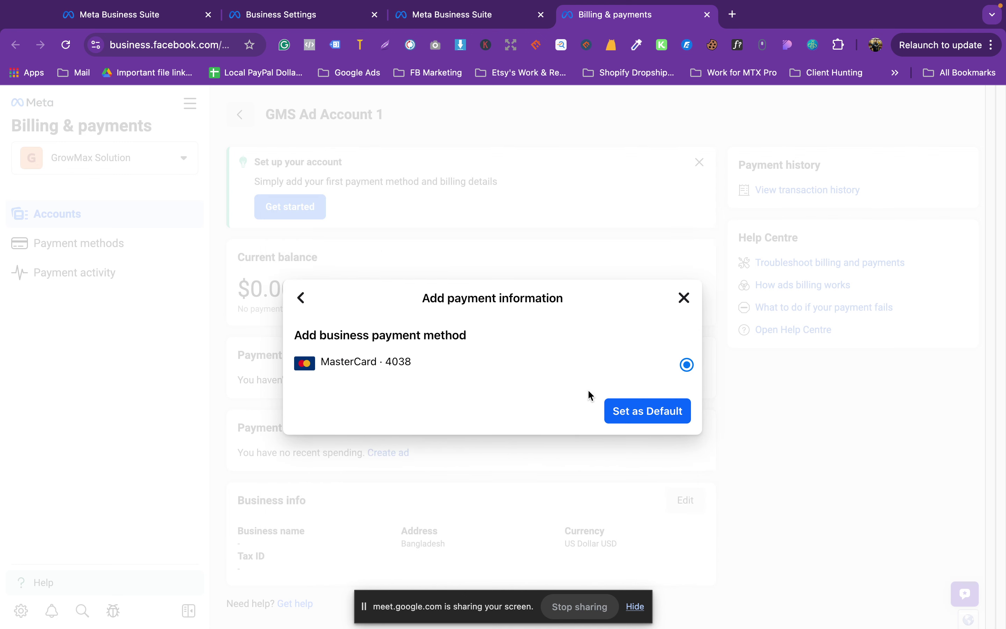
pyautogui.click(645, 419)
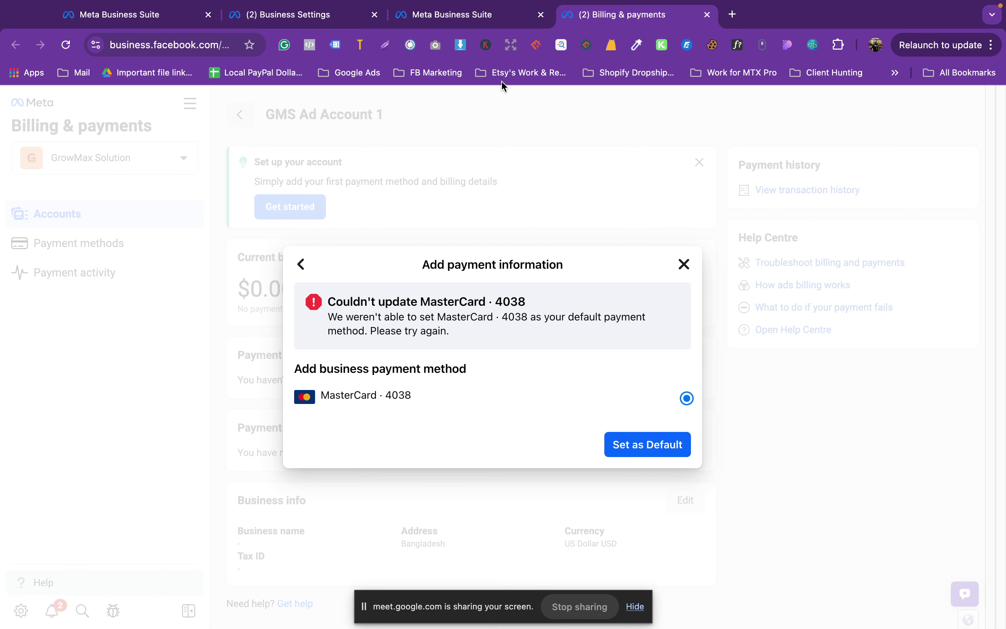
# Open classic Business Manager settings, list Ad accounts, and open disabled GMS Ad Account 1's details.
pyautogui.click(487, 17)
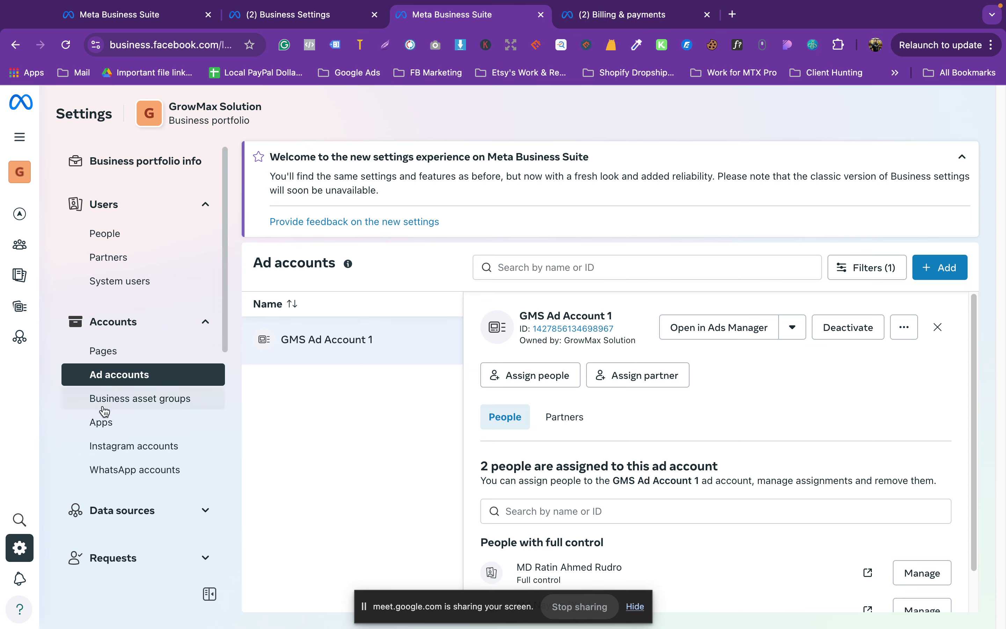
pyautogui.click(142, 376)
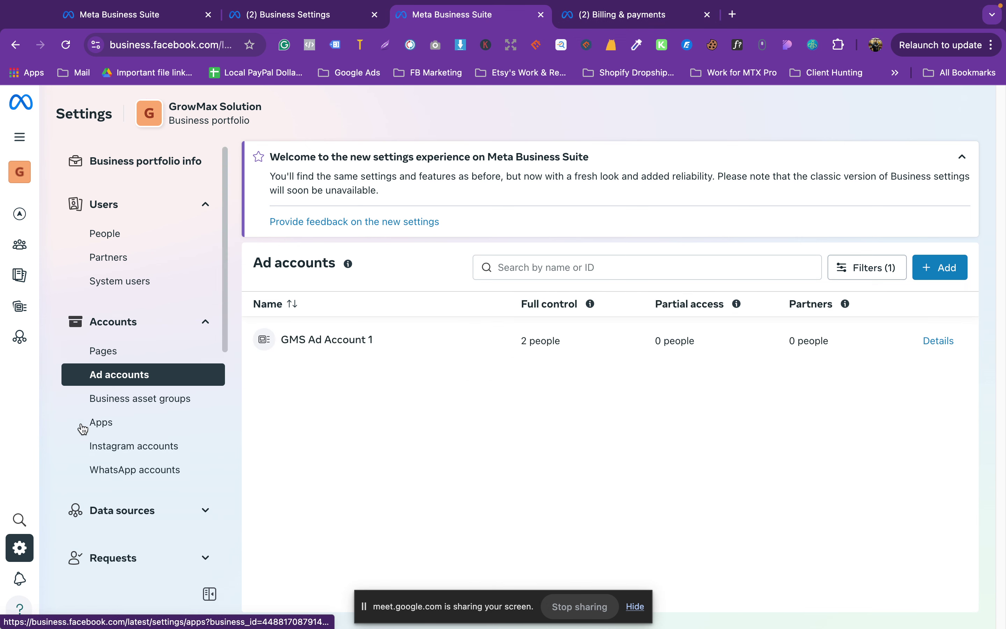
pyautogui.moveTo(19, 548)
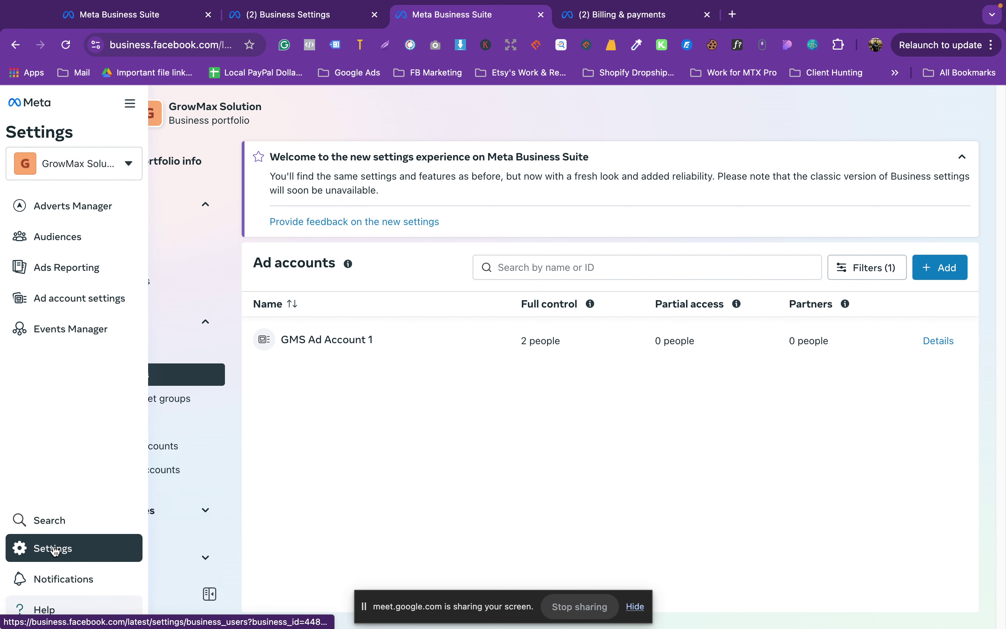
pyautogui.scroll(-10, 175, 497)
pyautogui.click(179, 509)
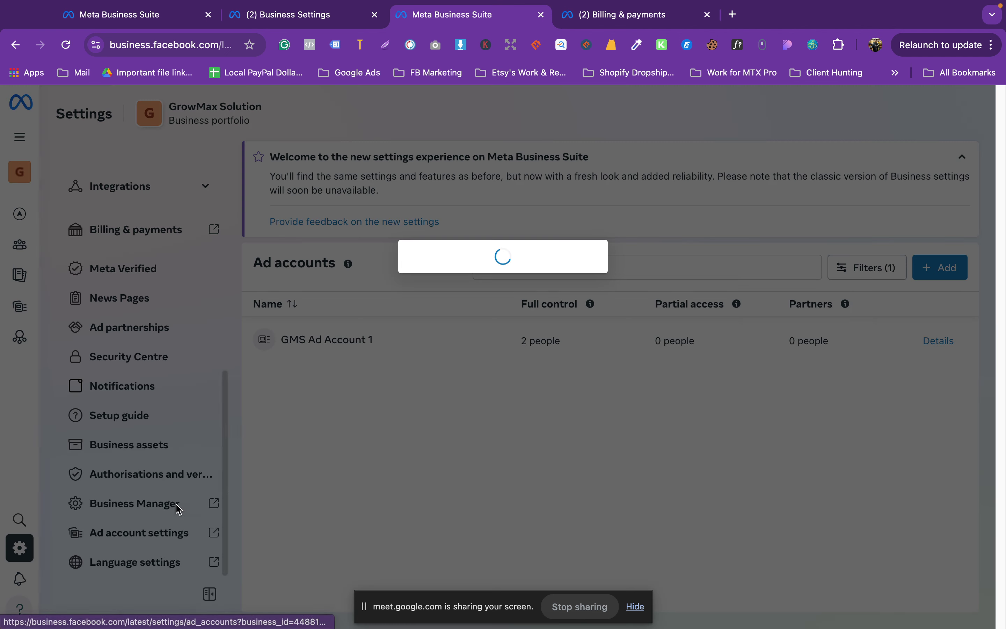
pyautogui.click(536, 341)
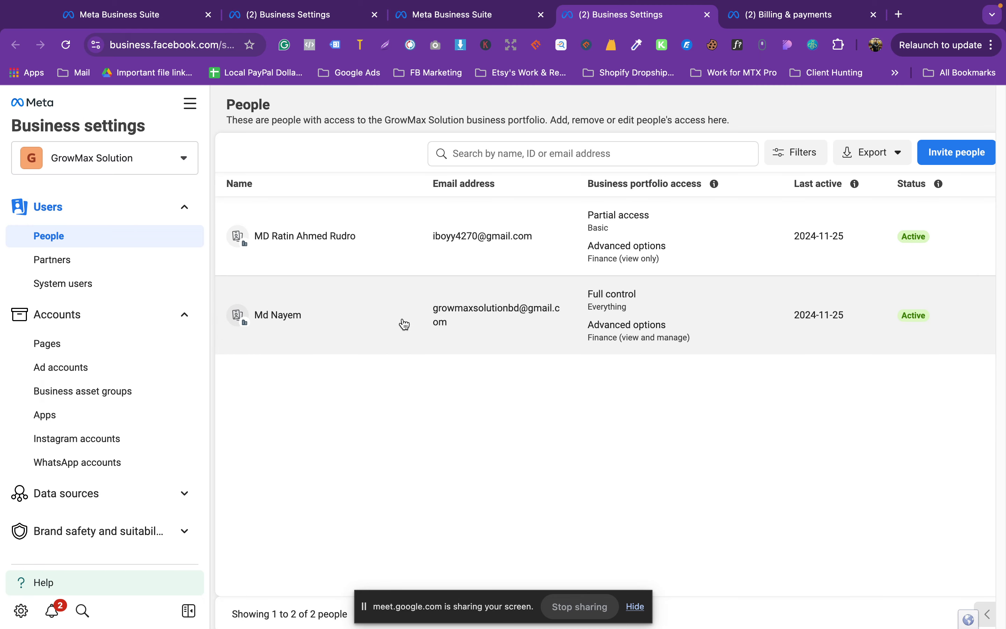
pyautogui.click(94, 371)
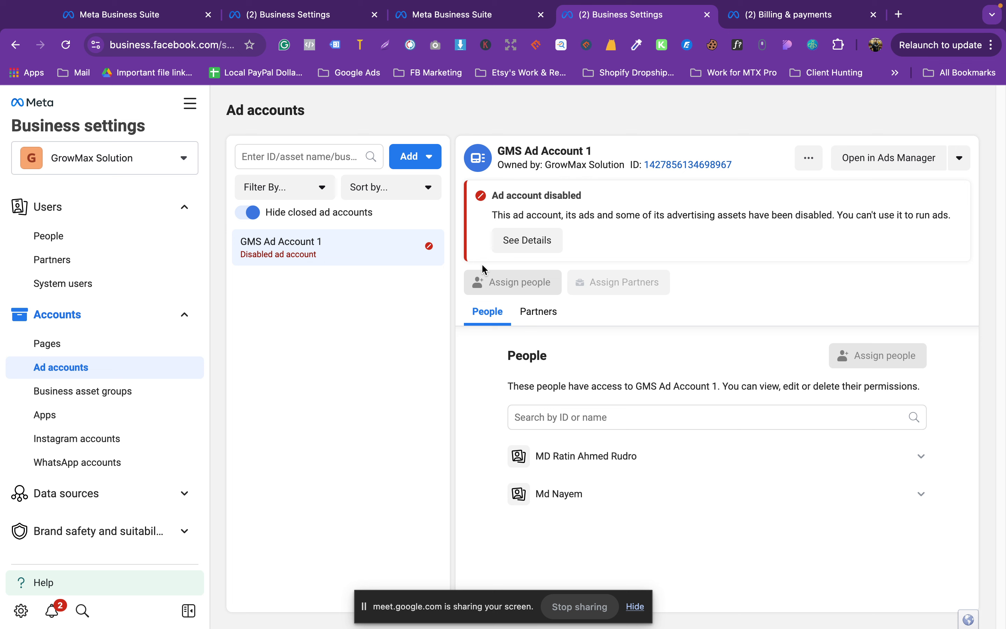
pyautogui.click(542, 245)
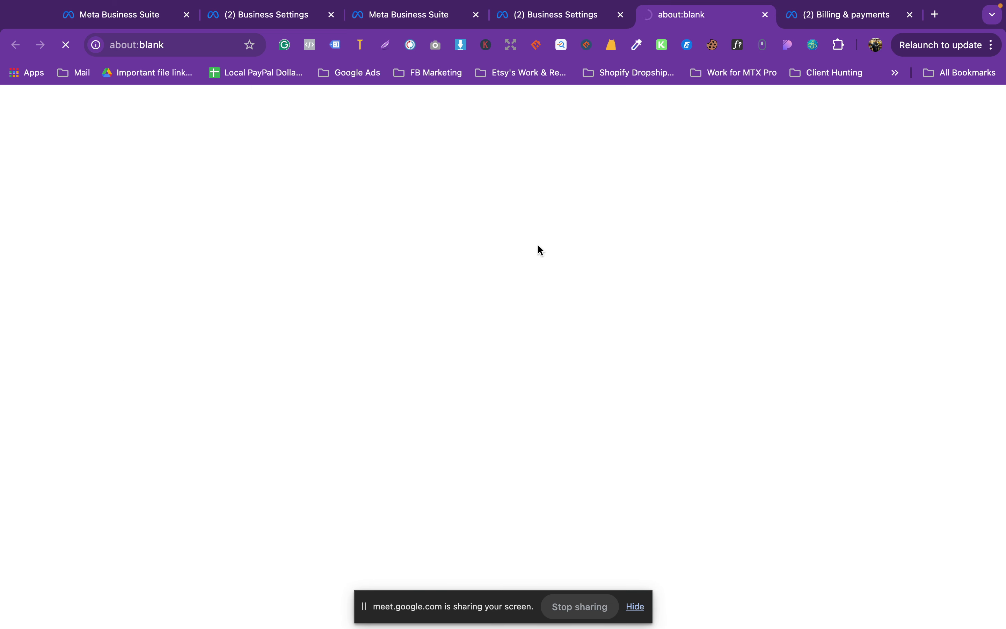
# Review the Business Support Home page showing GMS Ad Account 1 disabled and its ad restrictions.
pyautogui.hotkey('ctrl', 'Up')
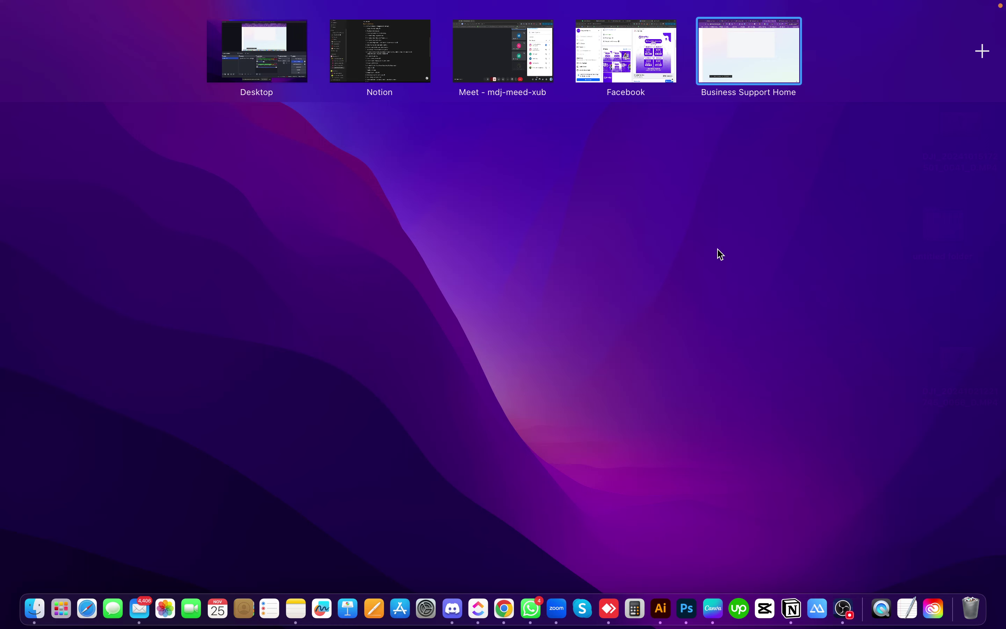
pyautogui.hotkey('ctrl', 'Up')
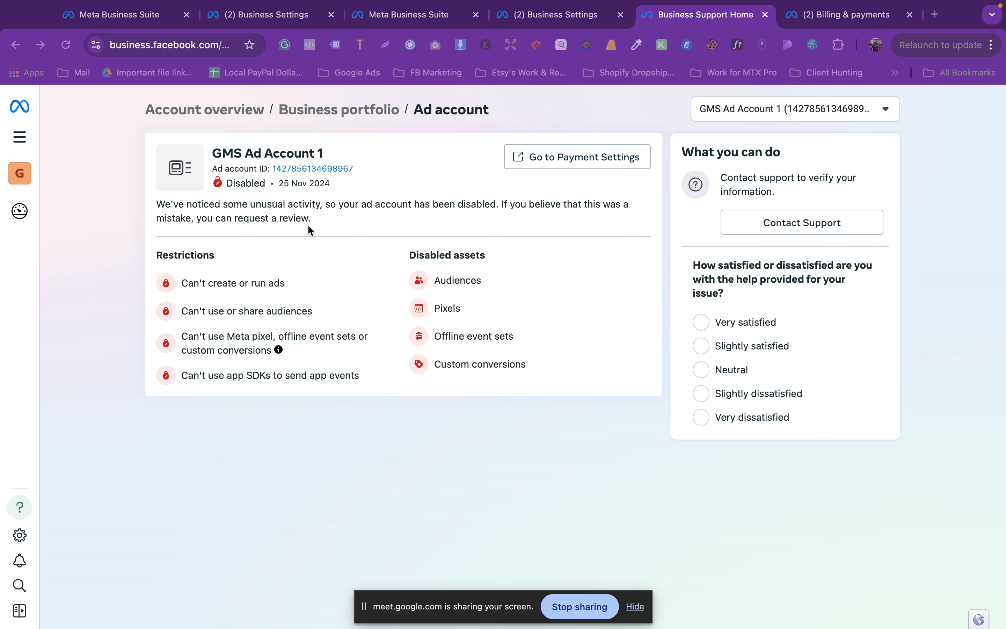
pyautogui.scroll(-5, 836, 379)
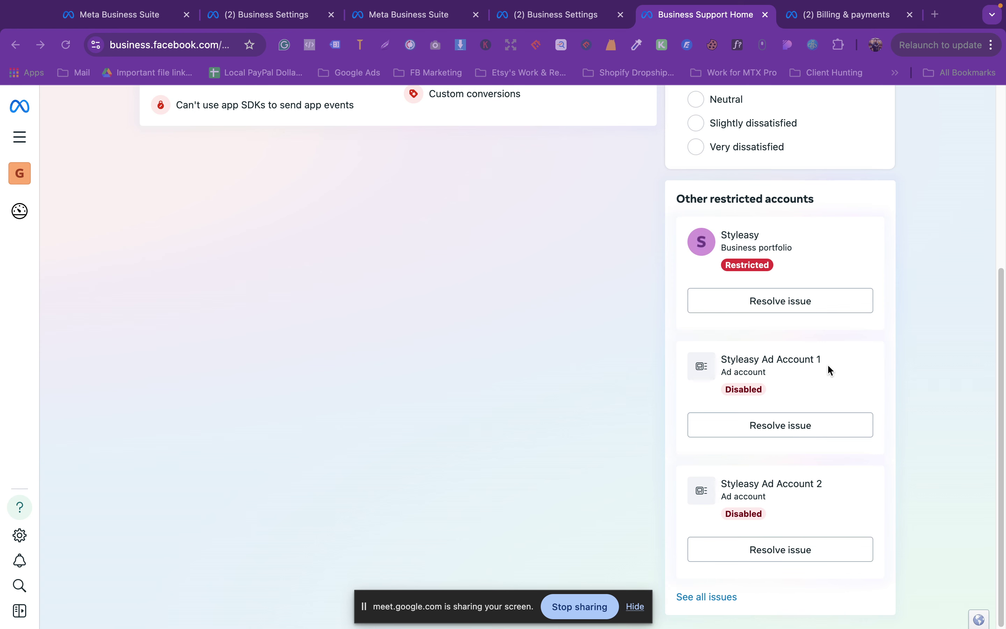
pyautogui.scroll(5, 828, 369)
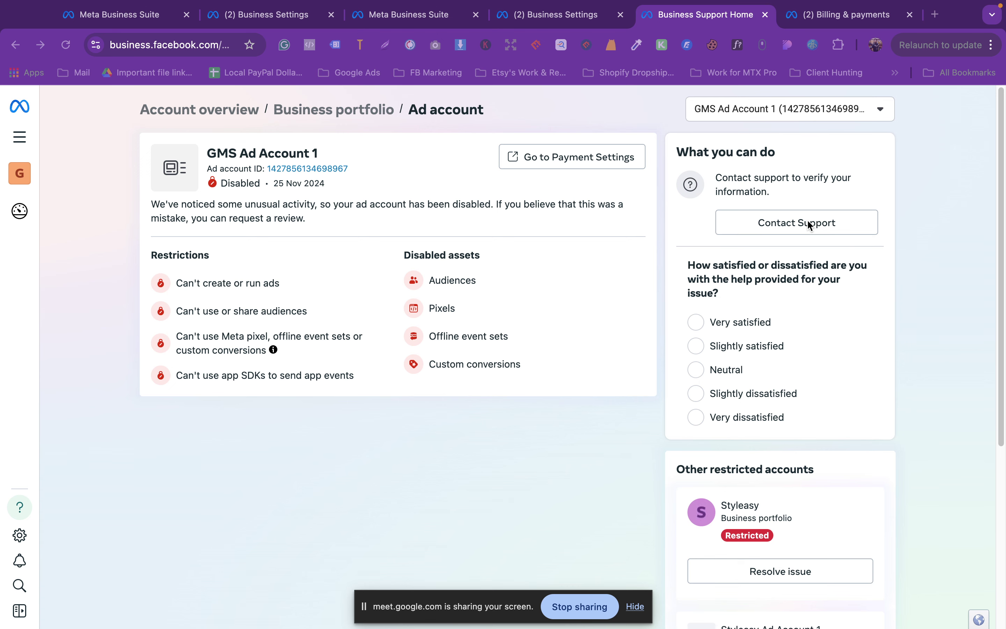
# Contact Support about GMS Ad Account 1 and place the cursor in the chat form's Message box.
pyautogui.click(808, 223)
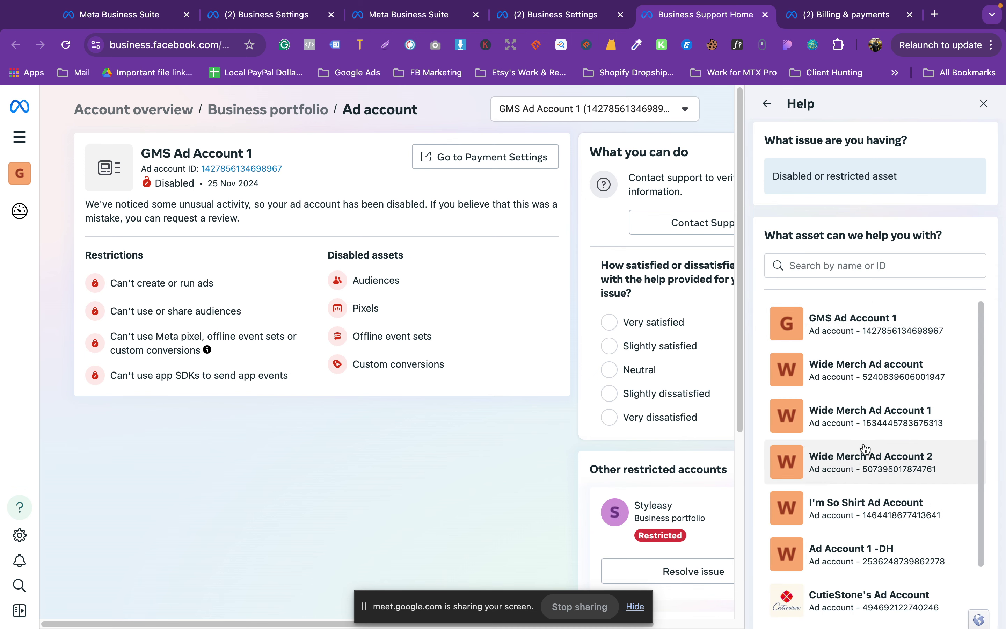
pyautogui.click(821, 333)
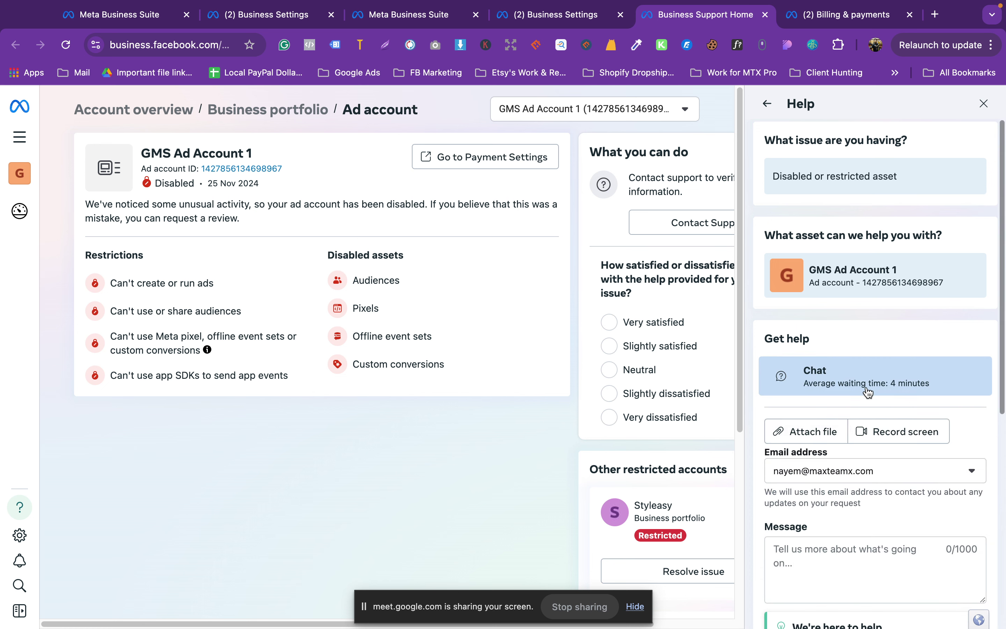
pyautogui.scroll(-2, 889, 301)
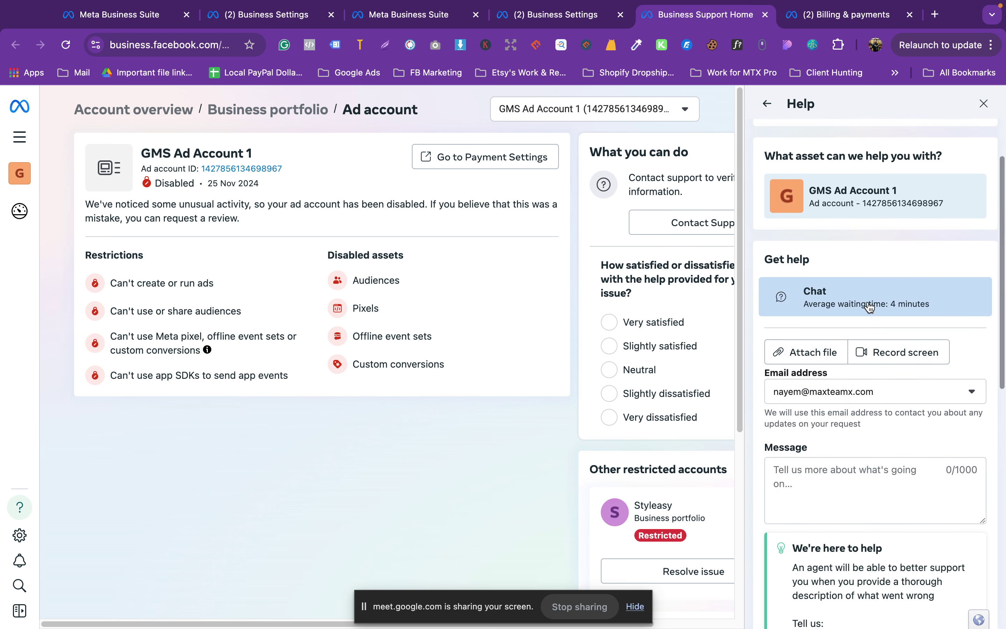
pyautogui.scroll(-1, 890, 317)
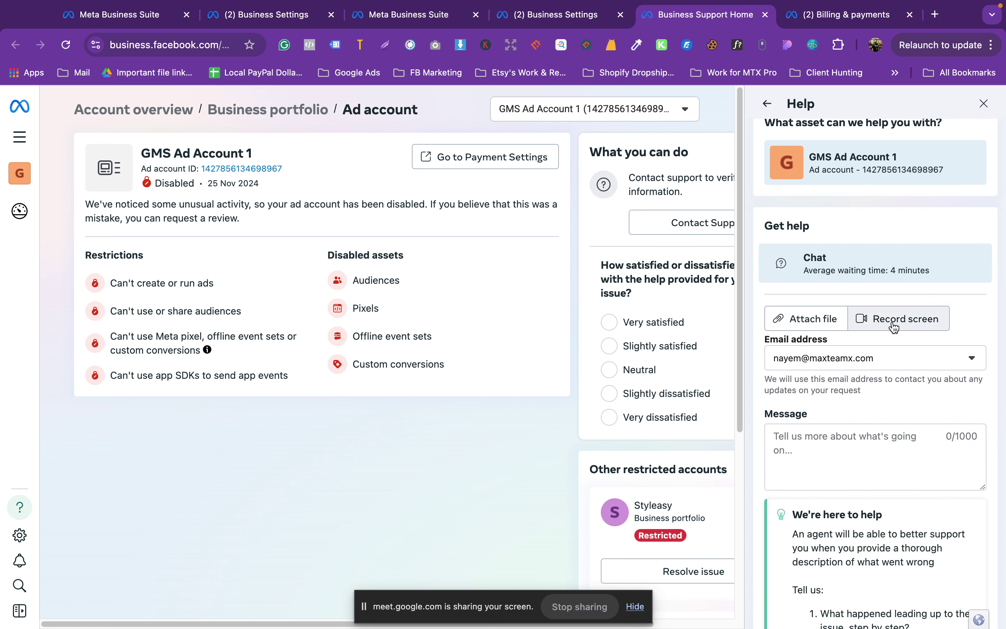
pyautogui.scroll(-1, 826, 362)
pyautogui.scroll(-3, 826, 361)
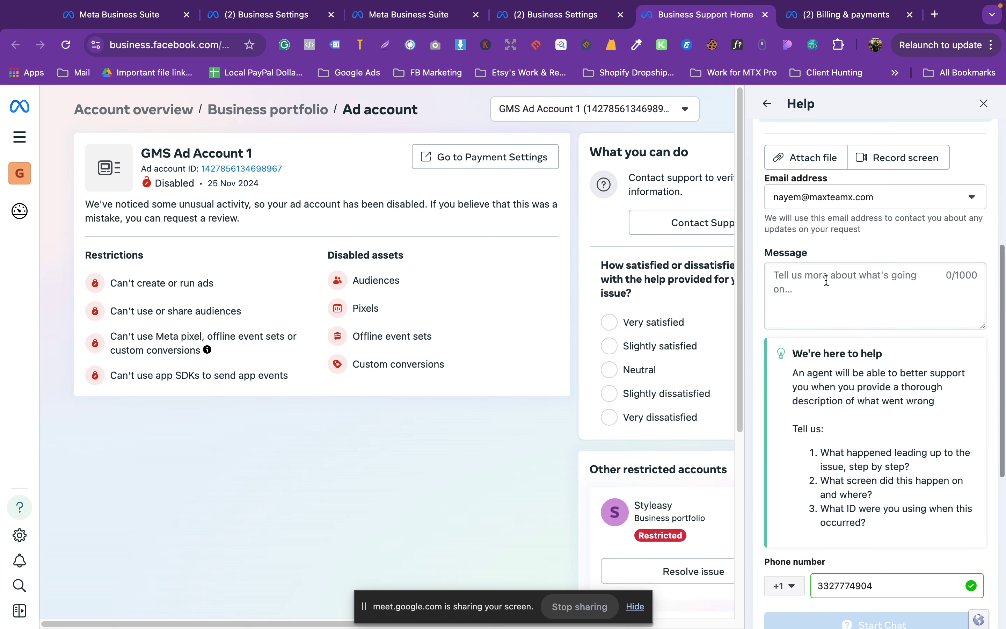
pyautogui.click(828, 279)
pyautogui.scroll(-3, 827, 279)
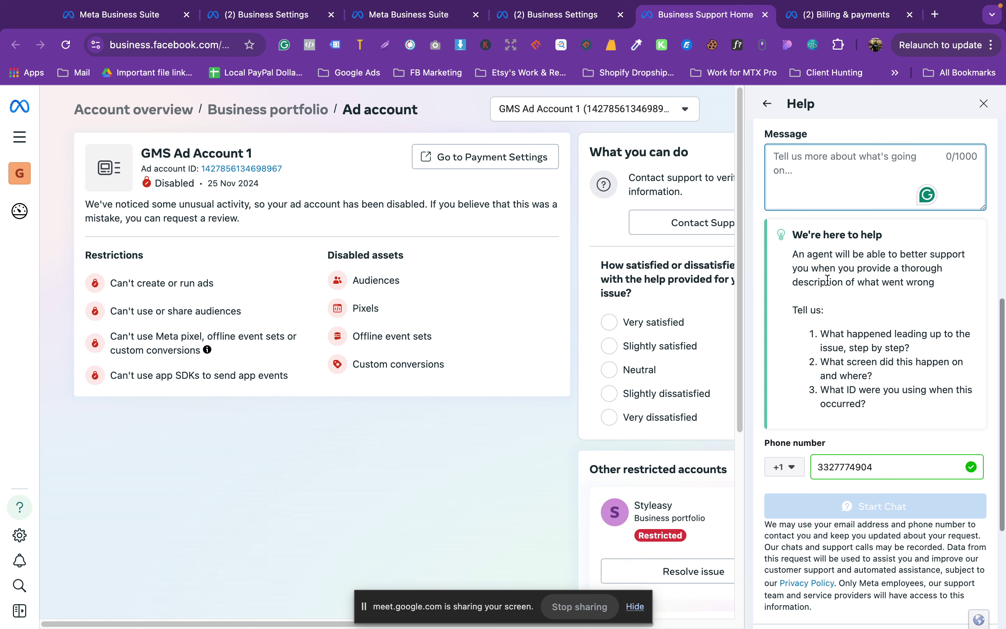
pyautogui.scroll(1, 827, 280)
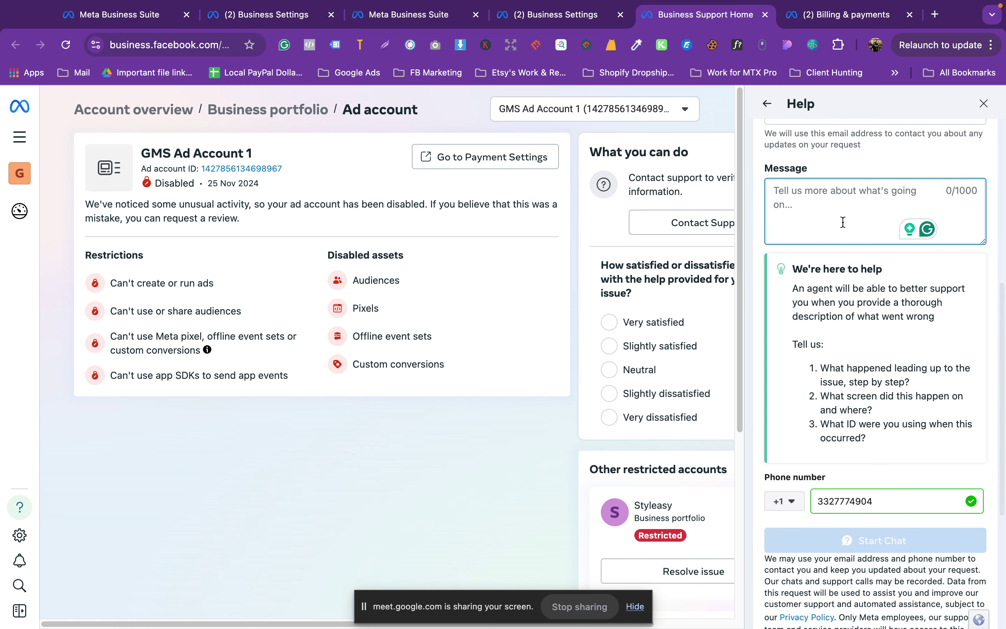
# Type 'Hello, I don't know why my ad account is disabled! I just try to add my card in my'.
pyautogui.write('Hel')
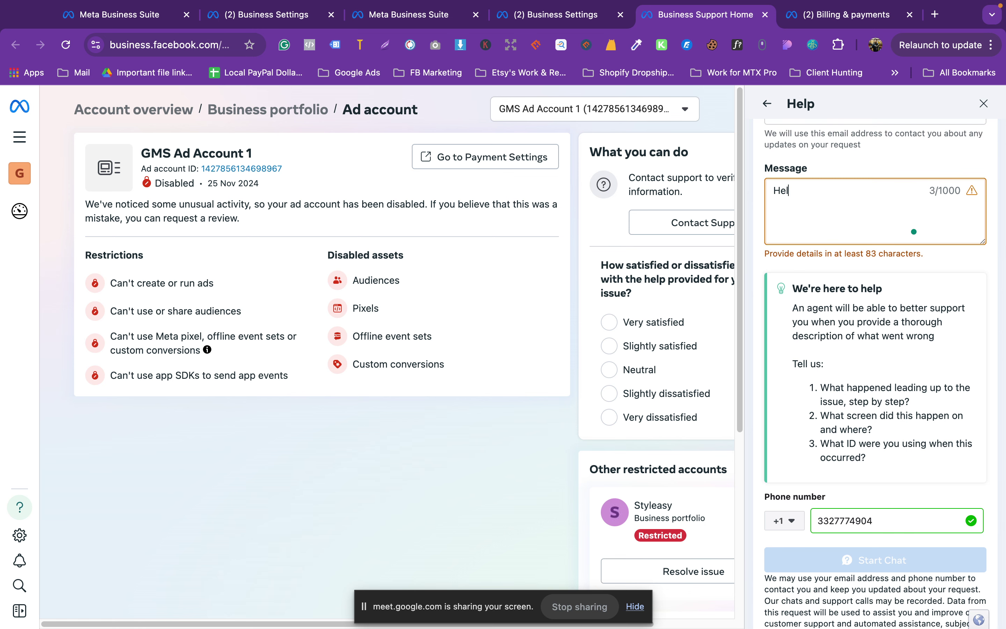
pyautogui.write('lo, I d')
pyautogui.press('BackSpace')
pyautogui.press('BackSpace')
pyautogui.write("don't know why my ")
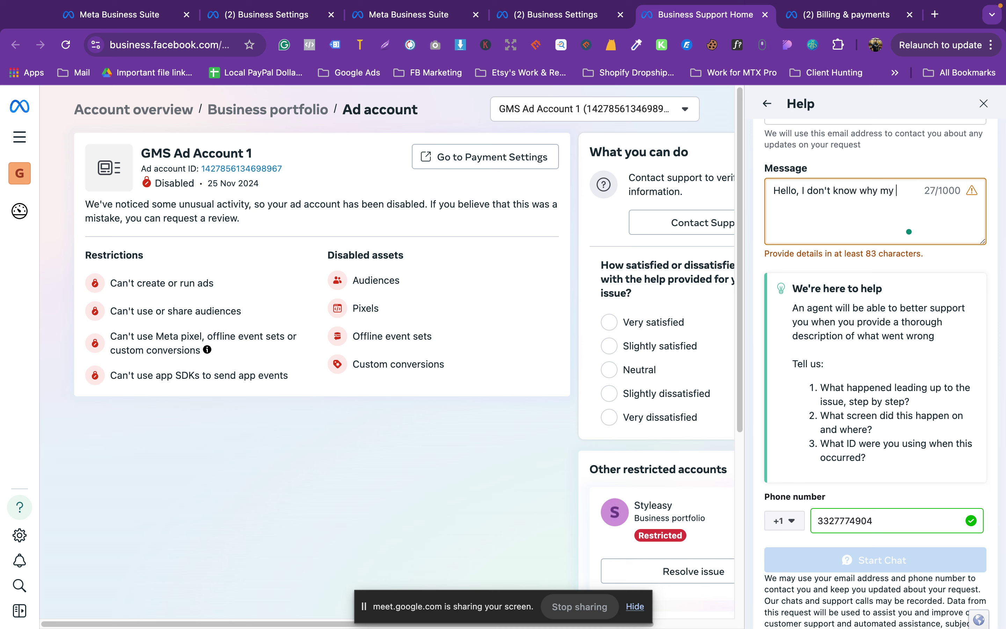
pyautogui.write('ad account is disabled')
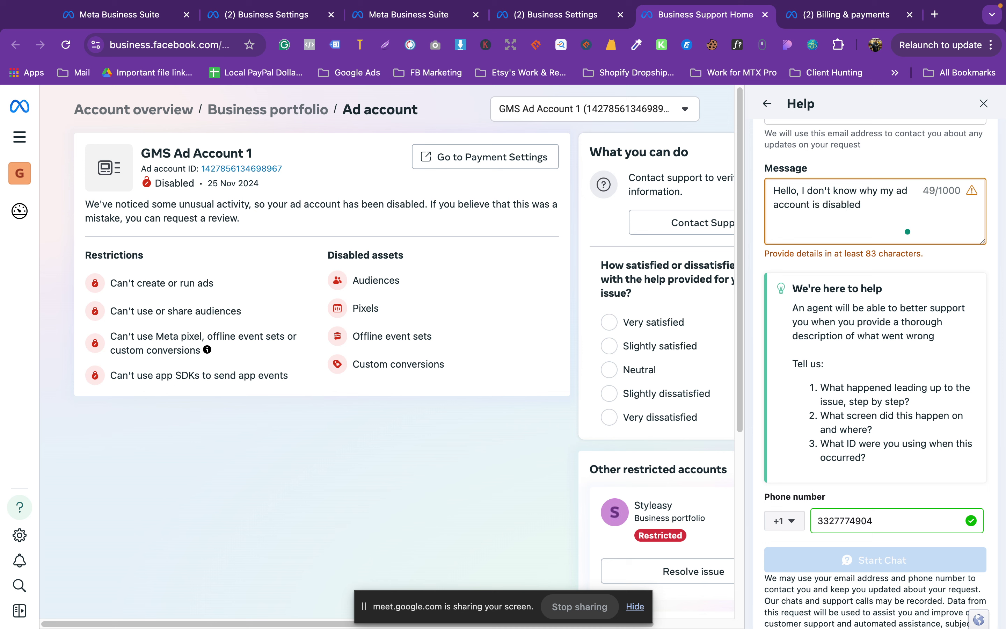
pyautogui.write('.')
pyautogui.press('BackSpace')
pyautogui.press('BackSpace')
pyautogui.write('! I just try to add my card ')
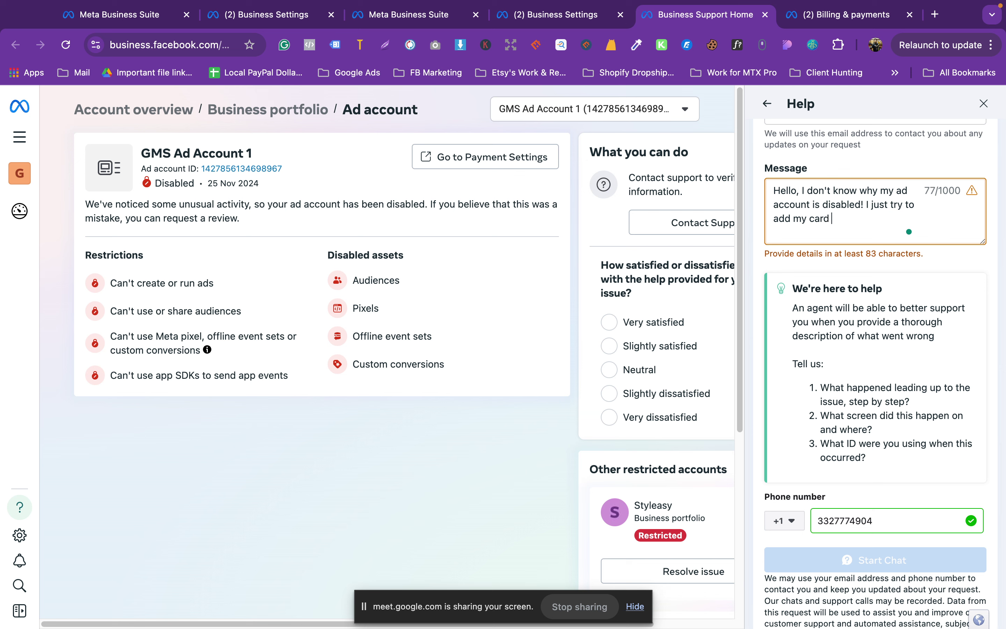
pyautogui.write('in my')
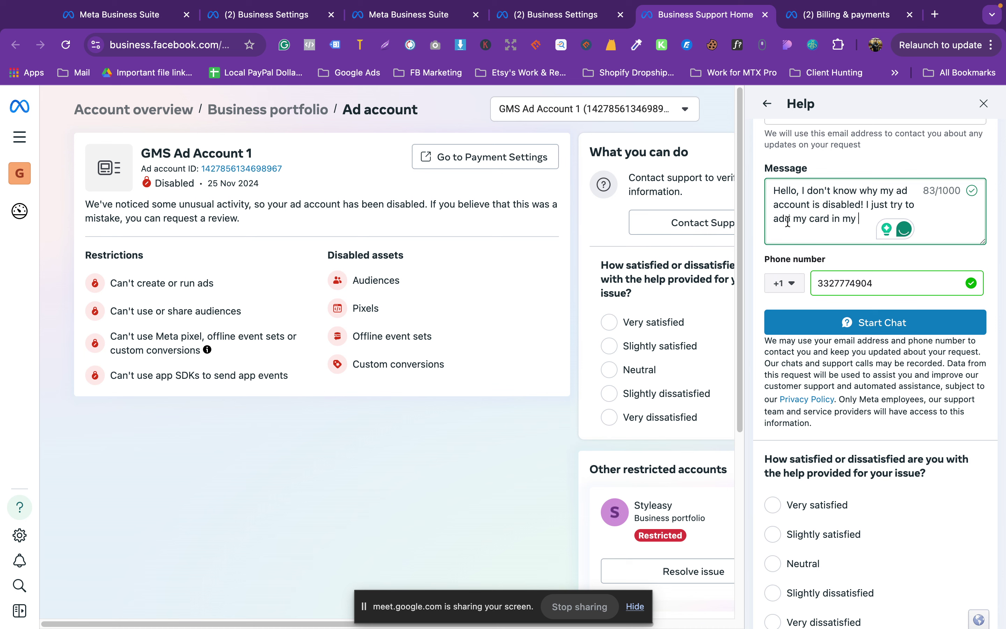
# Insert 'own' before 'card' and finish with the request to fix and verify it, ending 'Thanks in Advance'.
pyautogui.click(812, 220)
pyautogui.write('own')
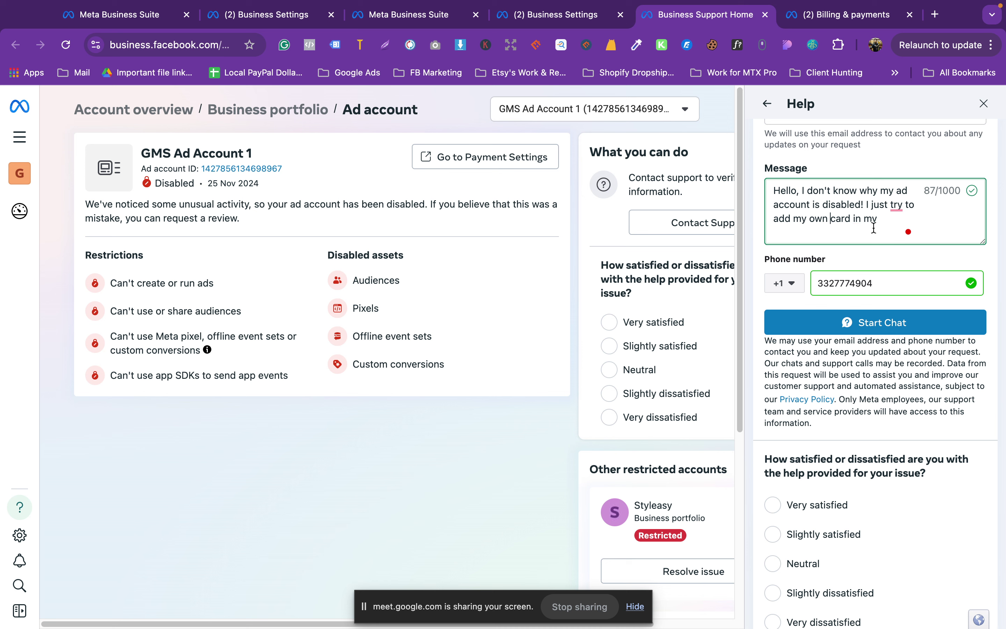
pyautogui.click(889, 222)
pyautogui.write('ad account then ')
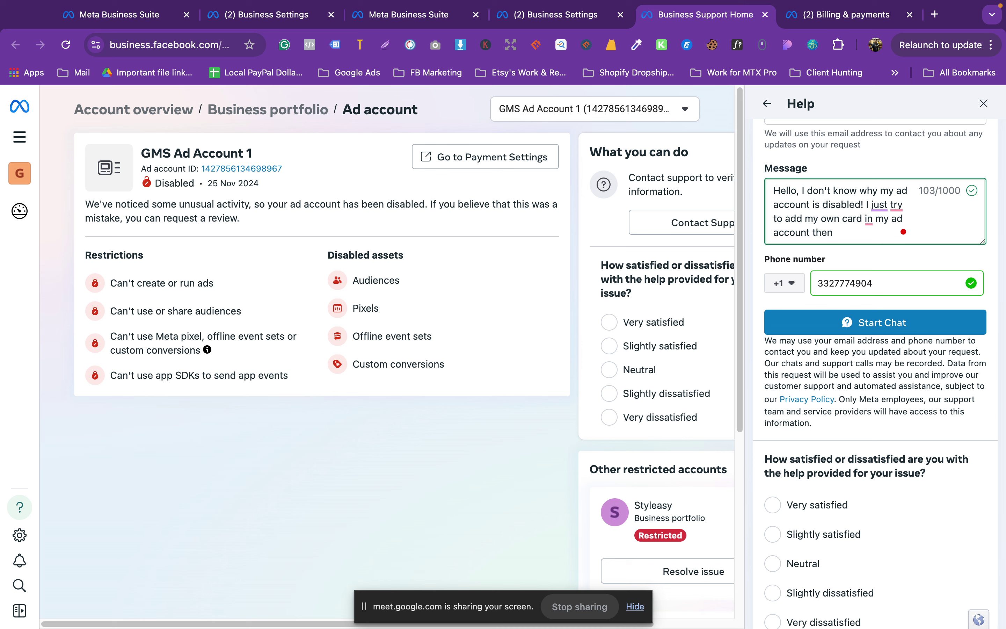
pyautogui.write("it's disabled. ple")
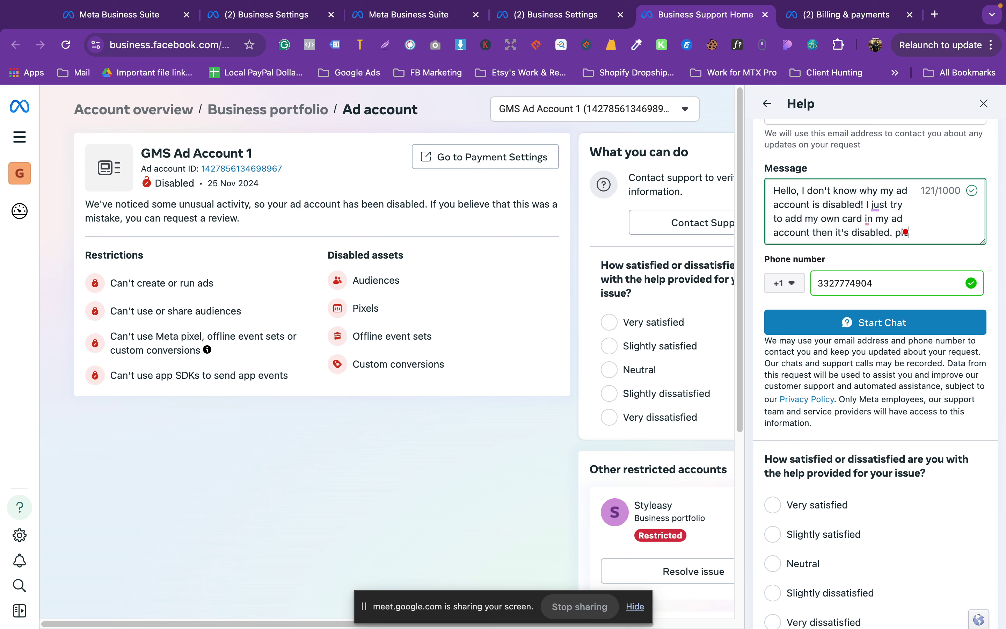
pyautogui.write('ase ')
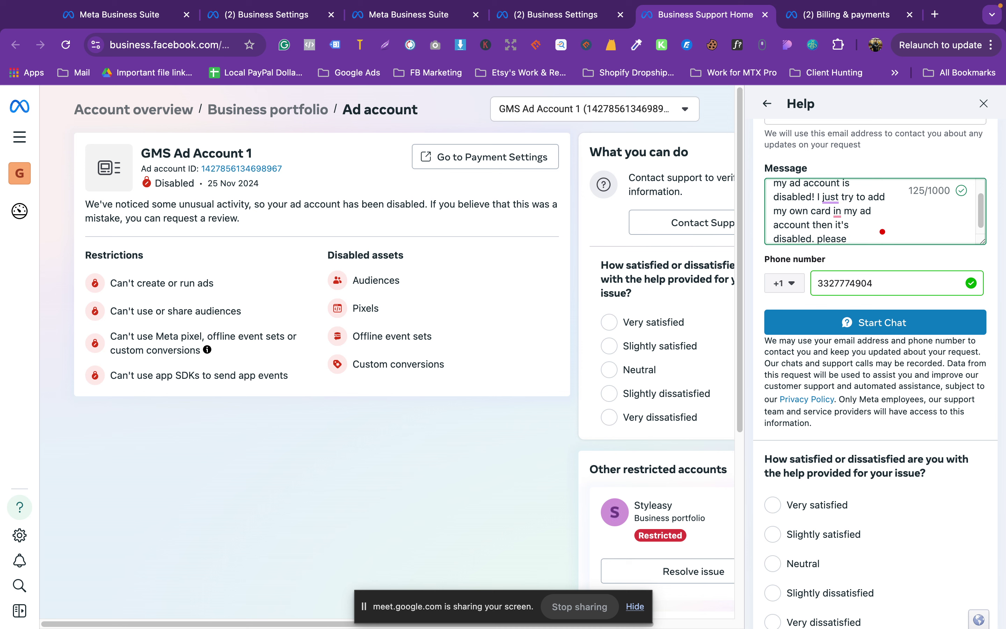
pyautogui.write('fix it. And ver')
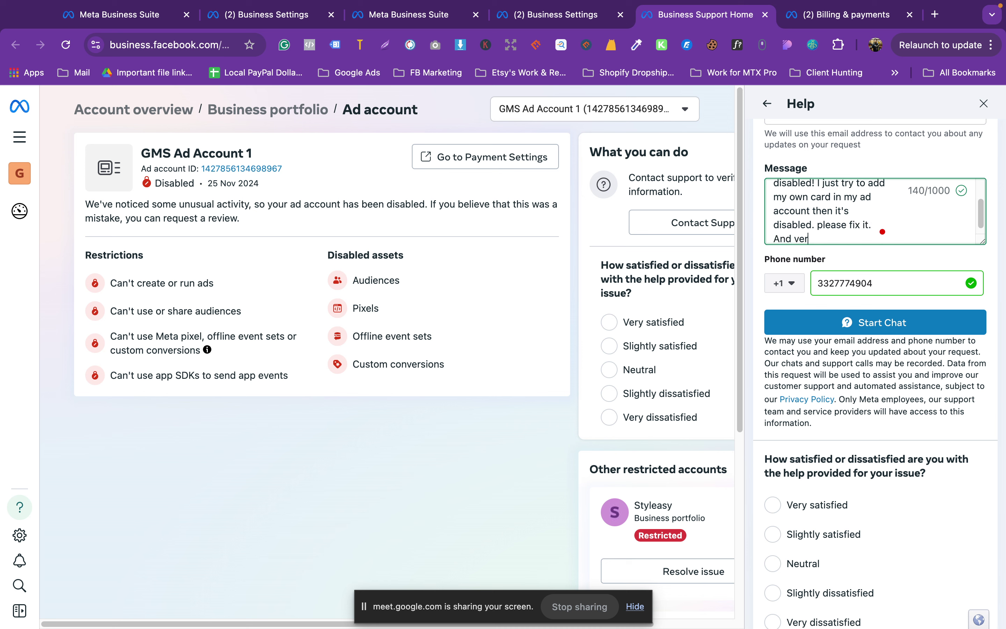
pyautogui.write('ify it. Thanks in Advance')
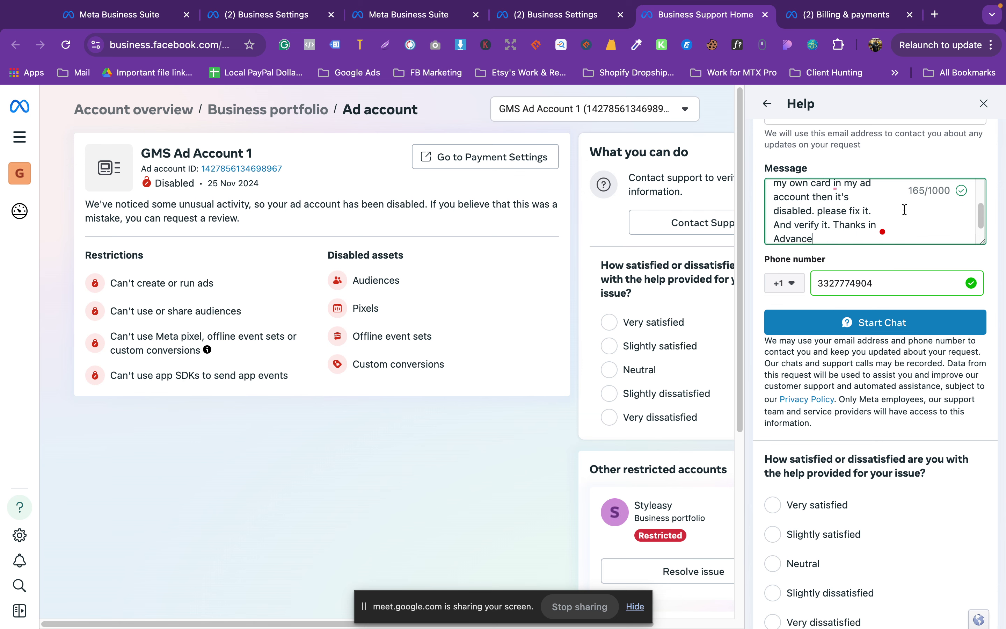
pyautogui.scroll(3, 904, 210)
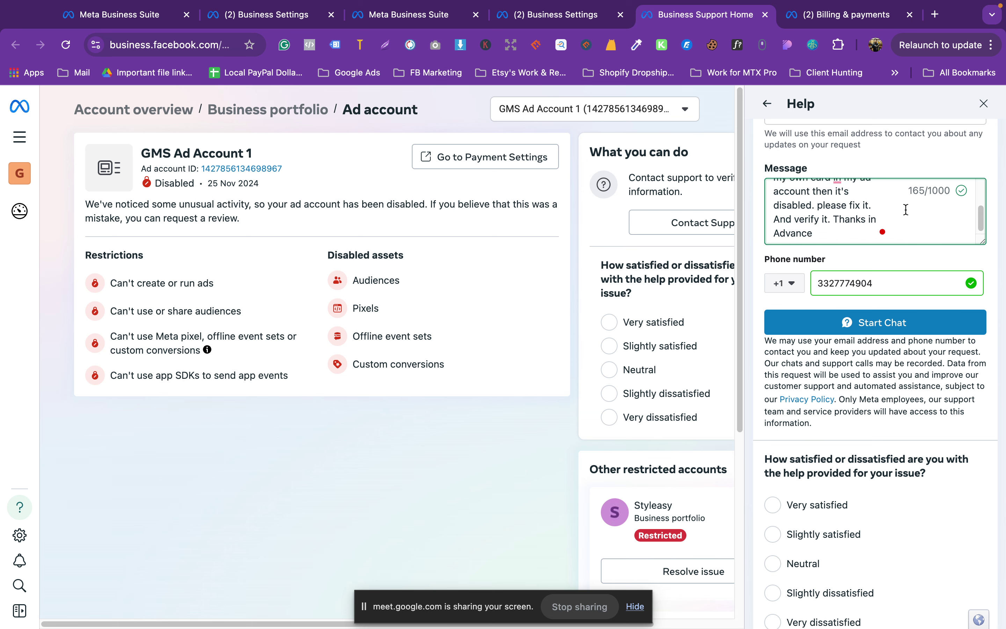
pyautogui.scroll(8, 892, 389)
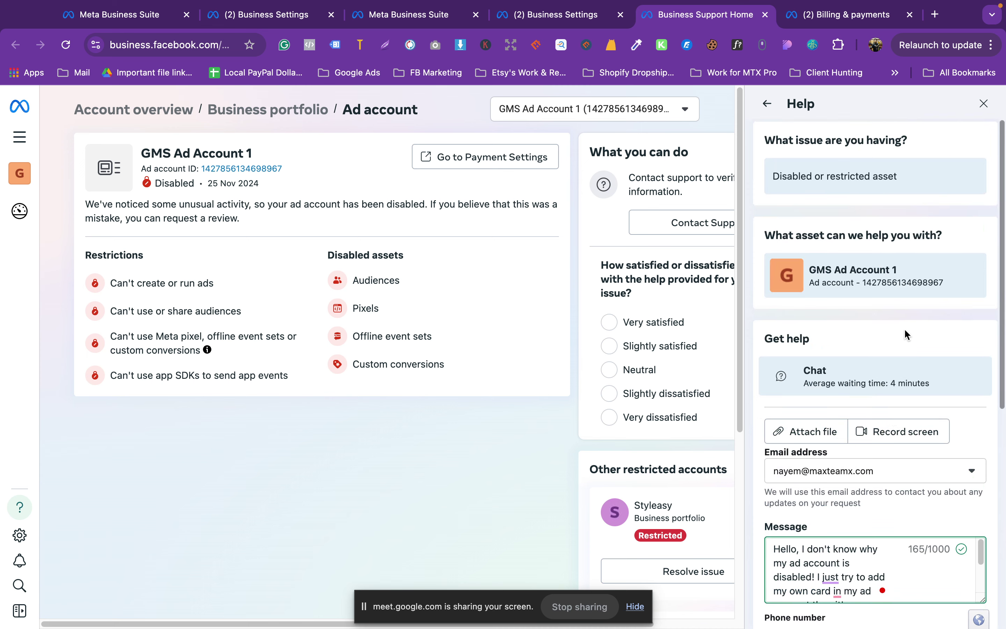
pyautogui.scroll(-8, 890, 383)
# Start the support chat and let the Disabled or restricted asset conversation load.
pyautogui.click(882, 360)
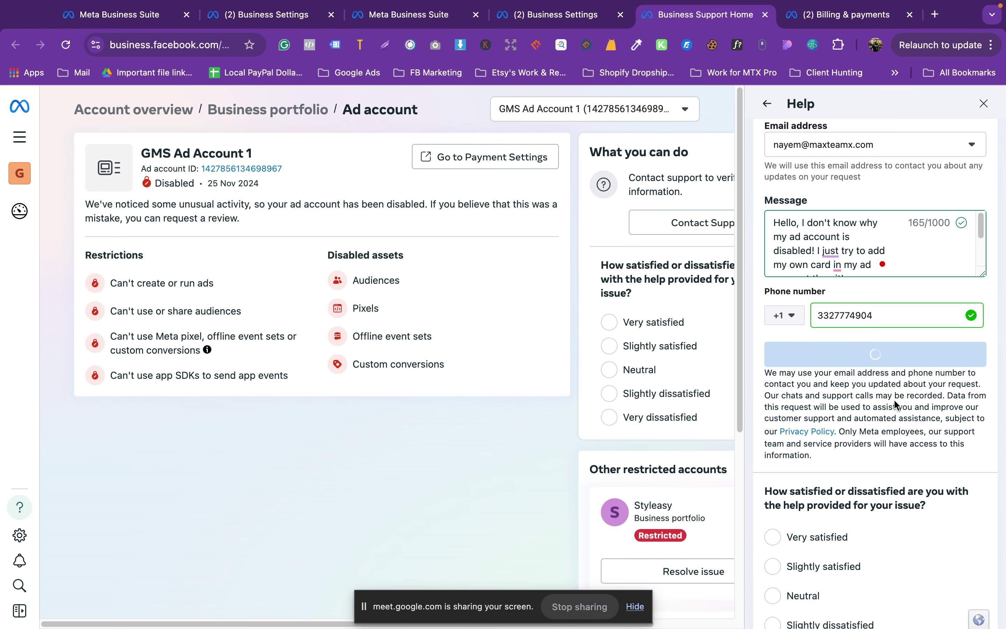
pyautogui.scroll(8, 860, 357)
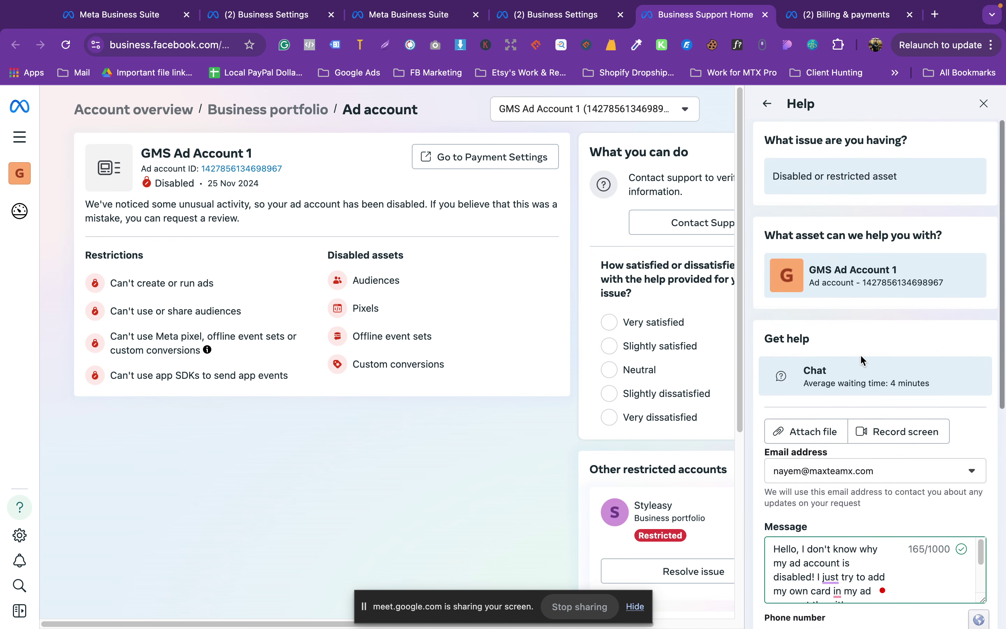
pyautogui.scroll(-6, 867, 358)
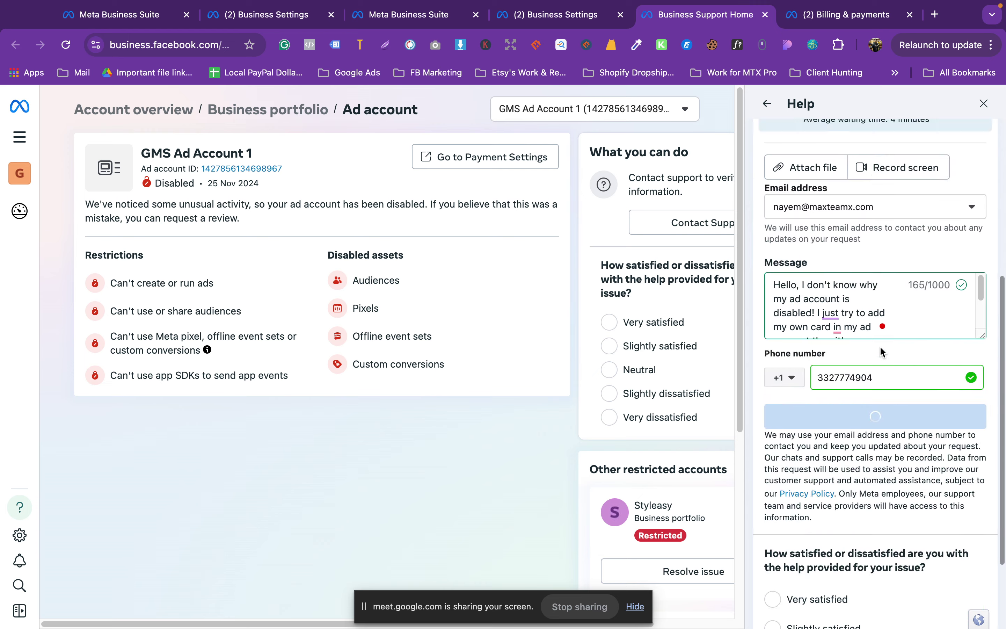
pyautogui.scroll(8, 882, 350)
pyautogui.scroll(-5, 884, 349)
pyautogui.scroll(-2, 906, 424)
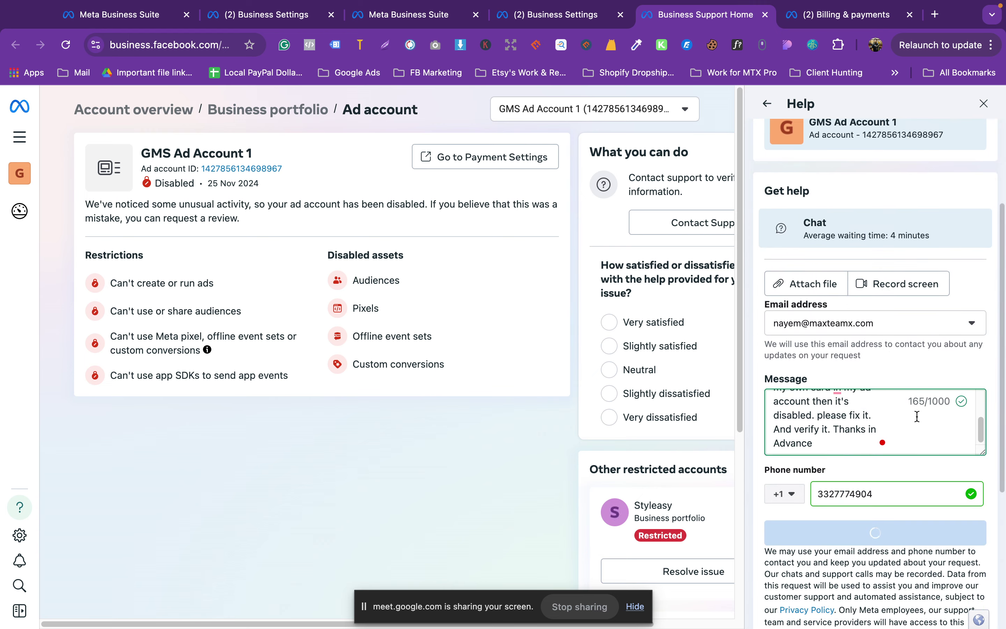
pyautogui.scroll(-5, 898, 430)
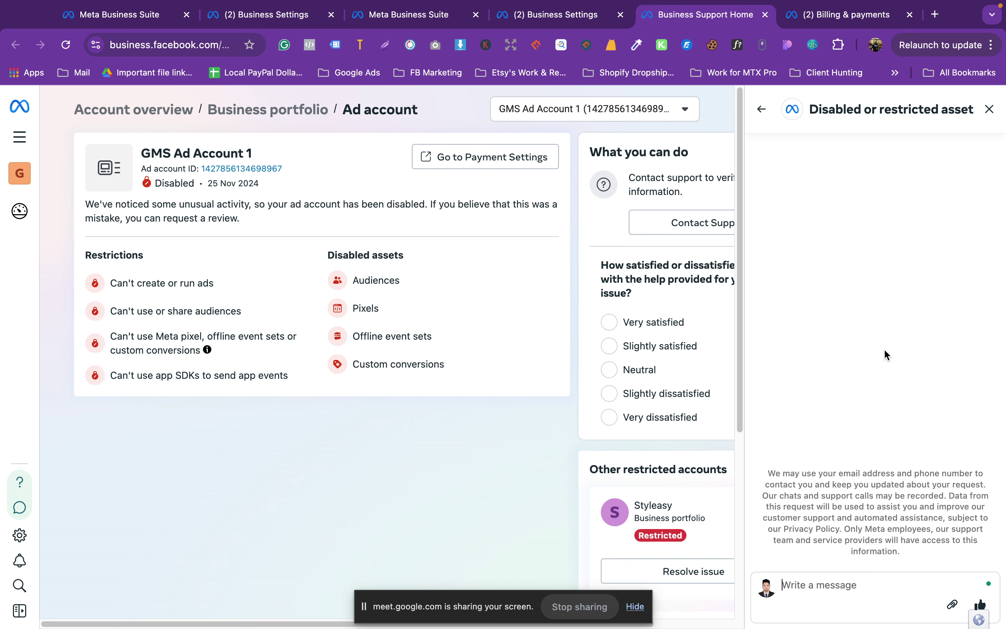
# Open Facebook in a new Chrome tab and show the Messenger chats list.
pyautogui.press('super+t')
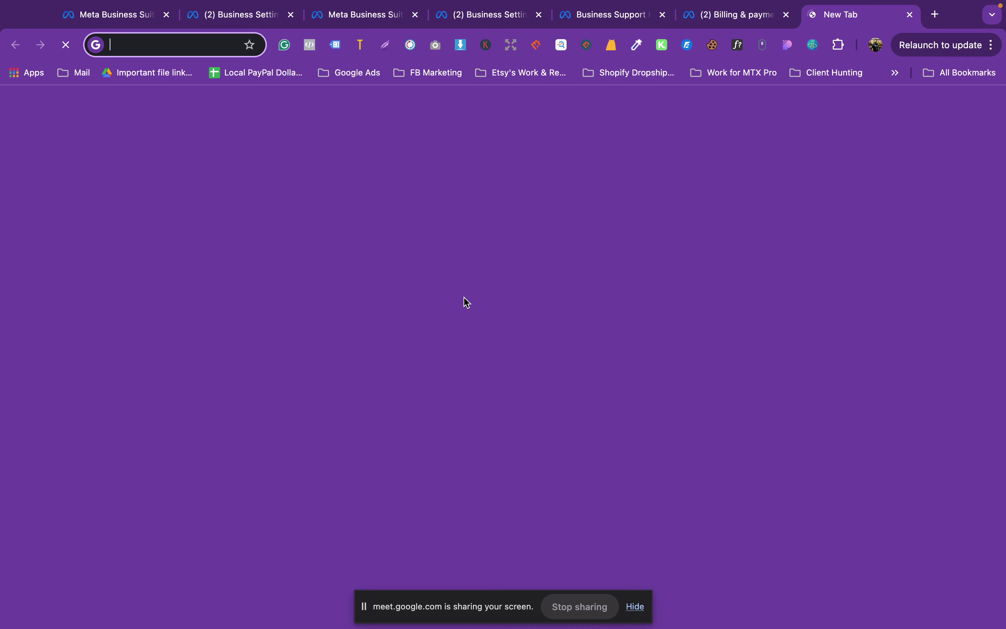
pyautogui.click(296, 327)
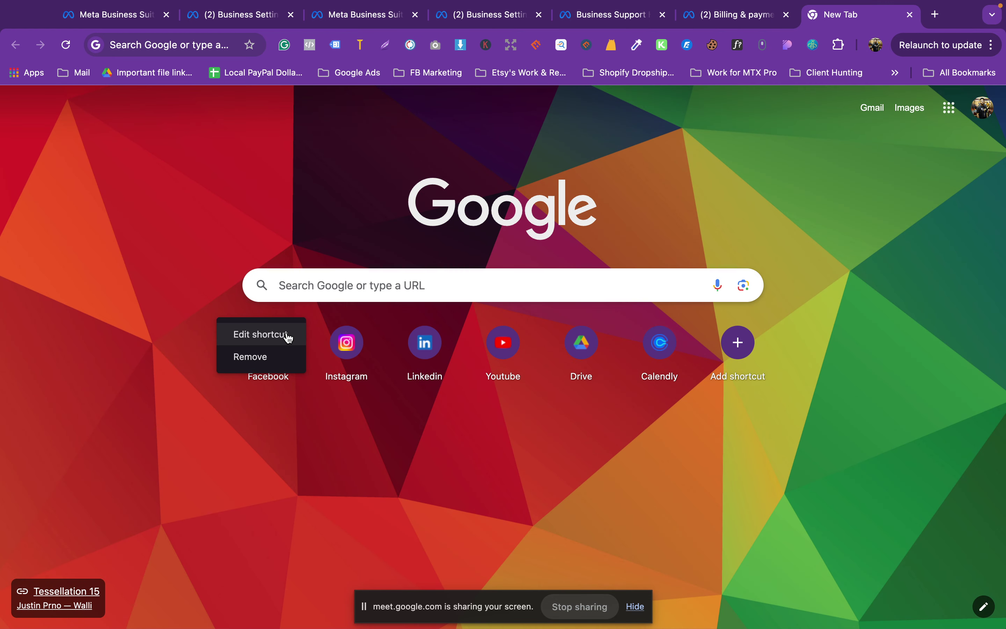
pyautogui.click(251, 392)
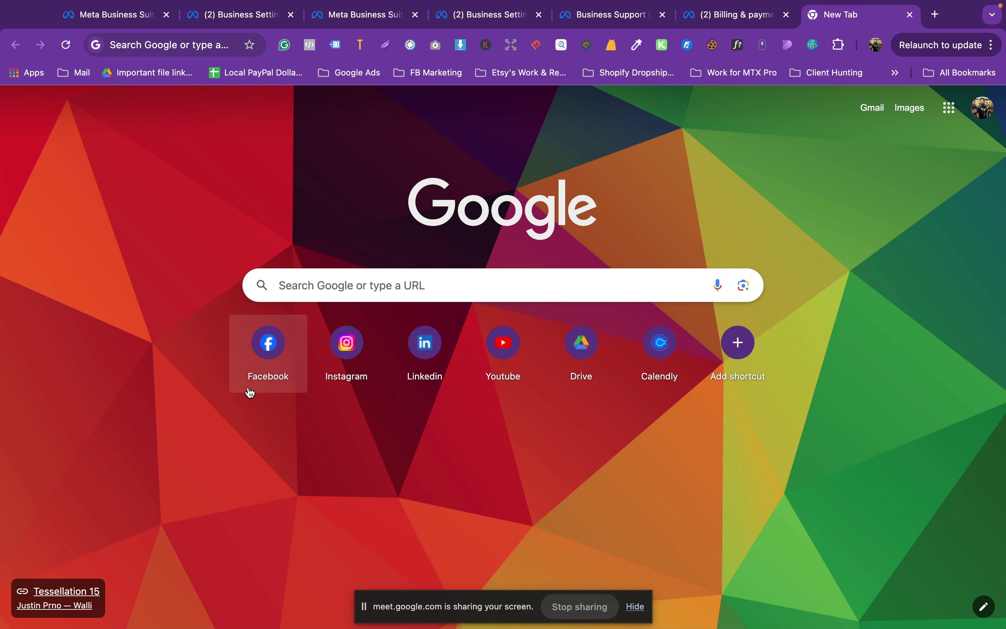
pyautogui.click(267, 356)
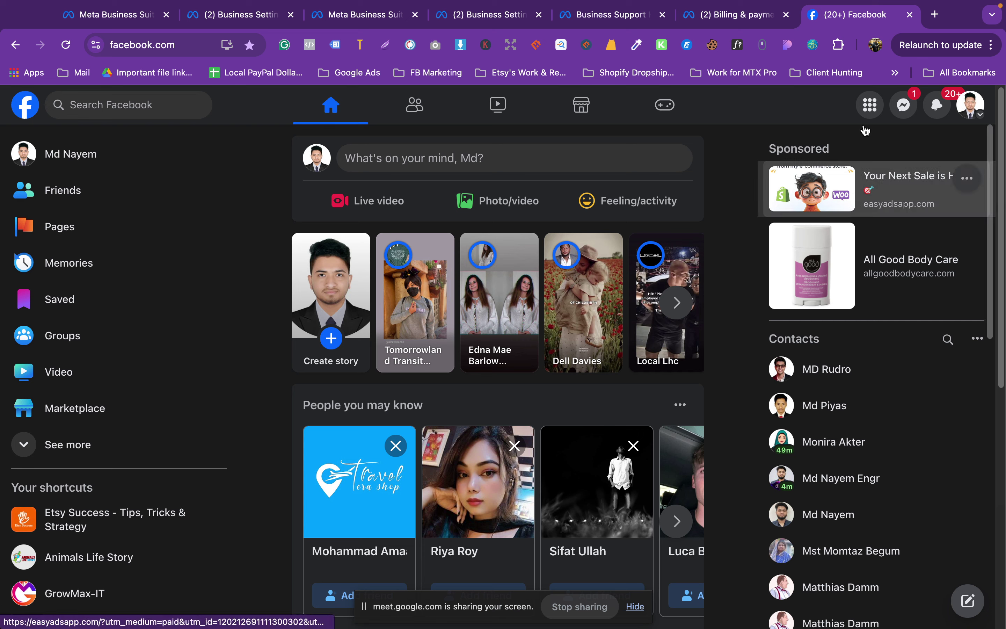
pyautogui.click(896, 114)
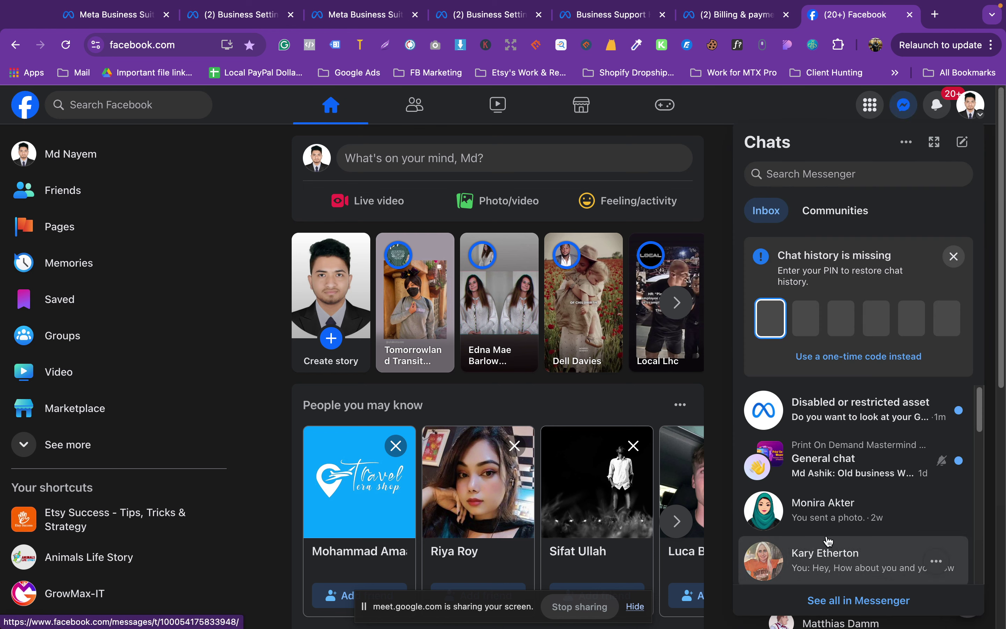
# Open the Disabled or restricted asset conversation and confirm GMS Ad Account 1 as the affected asset.
pyautogui.click(853, 427)
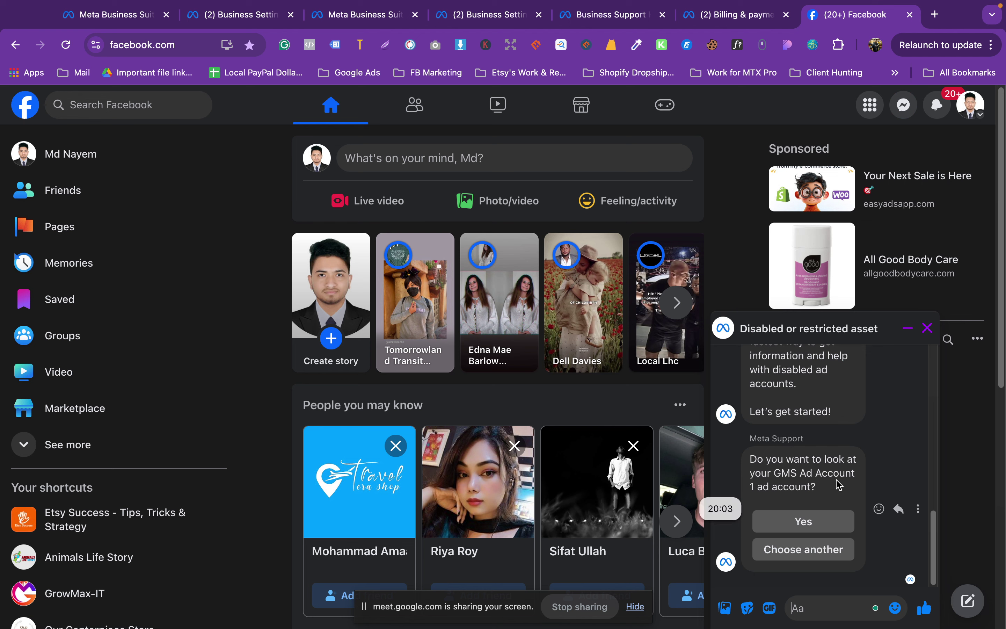
pyautogui.scroll(-1, 840, 484)
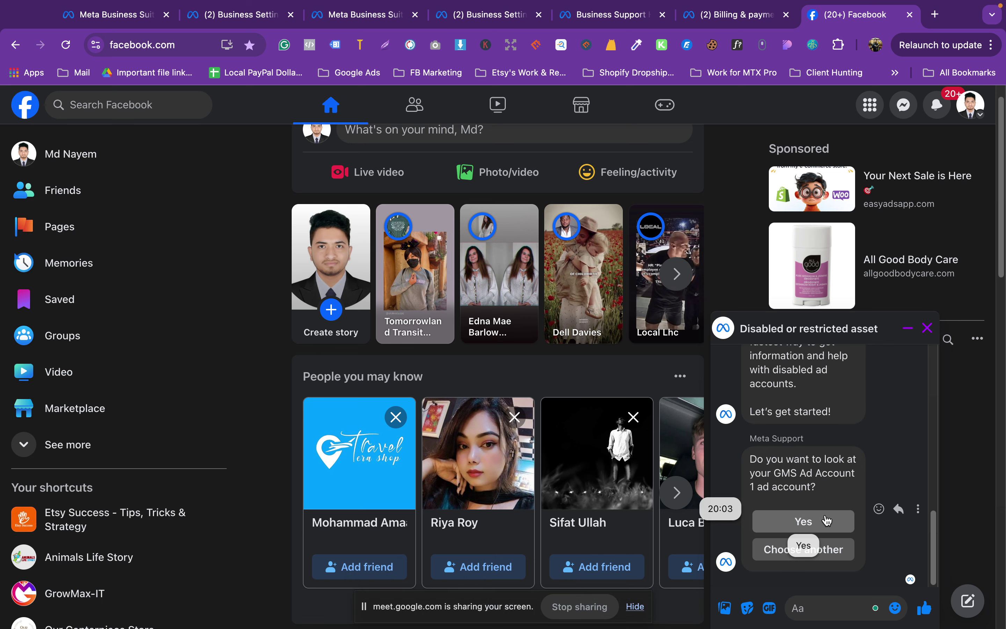
pyautogui.scroll(1, 817, 545)
pyautogui.click(805, 566)
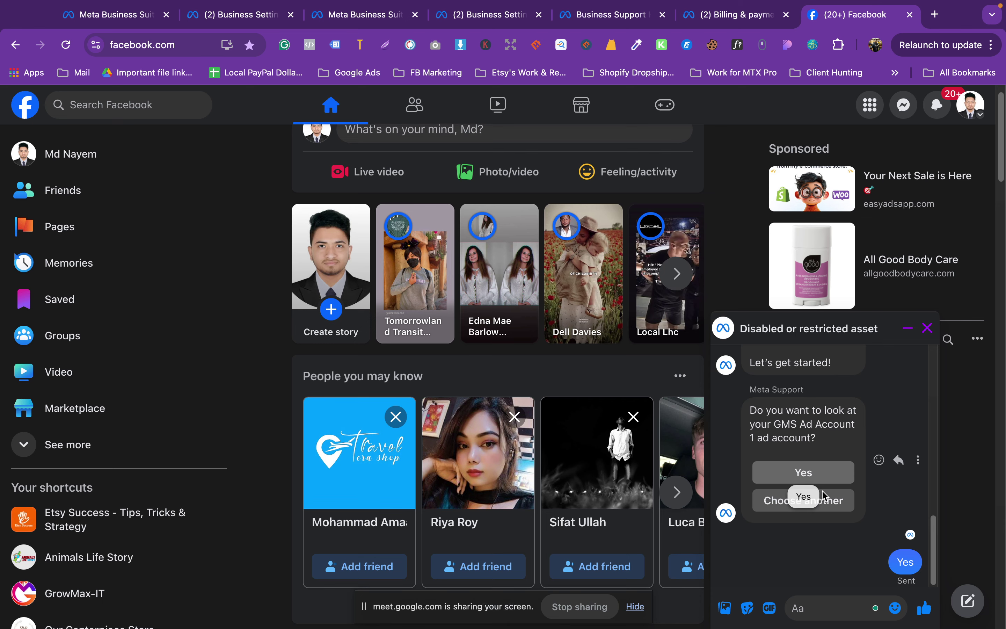
# Scroll to the bot's reply and choose Verify account, opening business.facebook.com in a new tab.
pyautogui.scroll(-3, 822, 527)
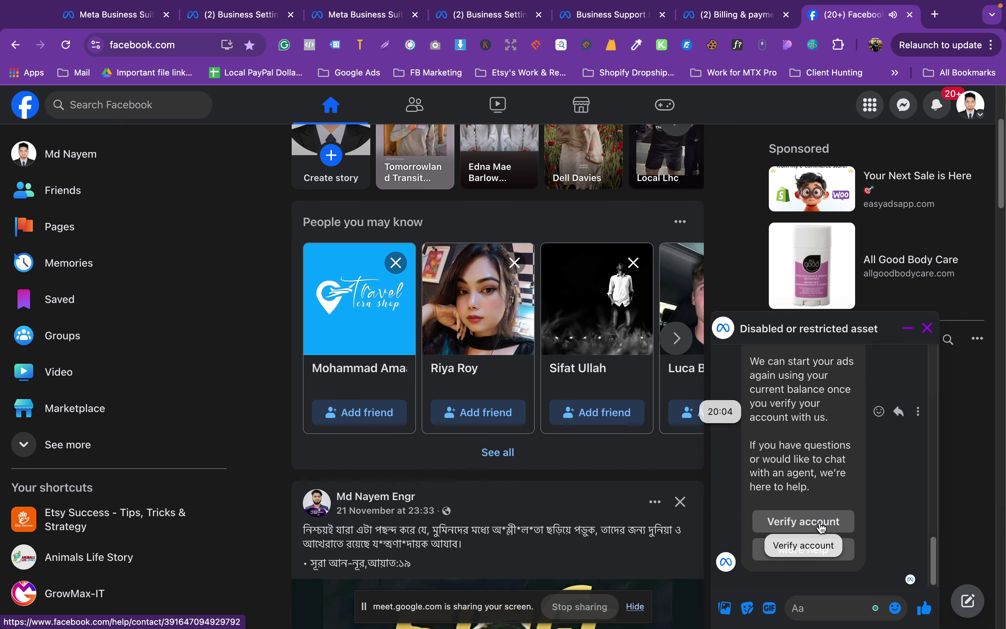
pyautogui.scroll(6, 822, 528)
pyautogui.scroll(-4, 827, 430)
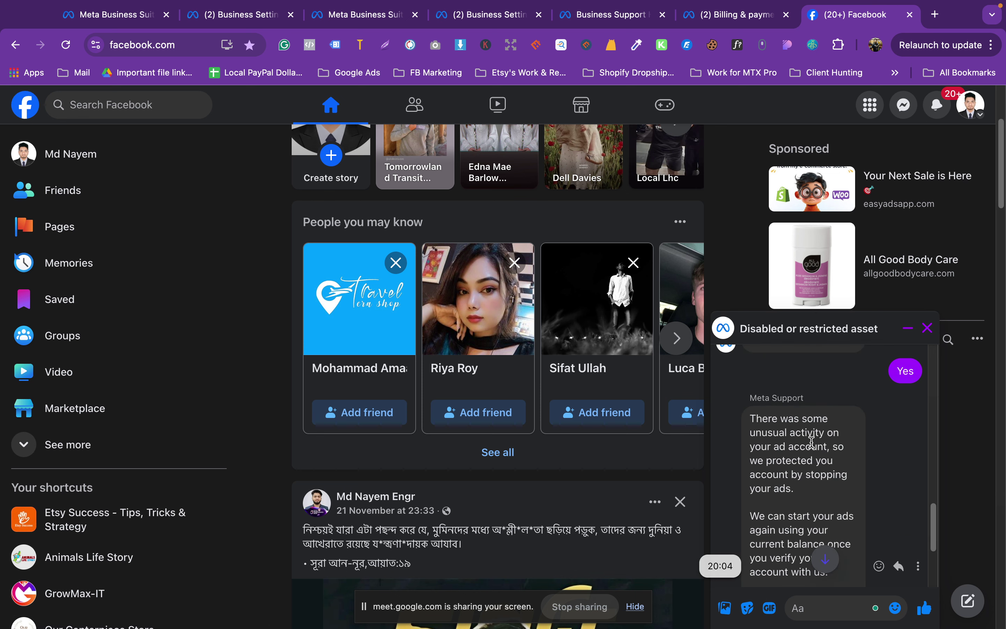
pyautogui.scroll(-1, 833, 441)
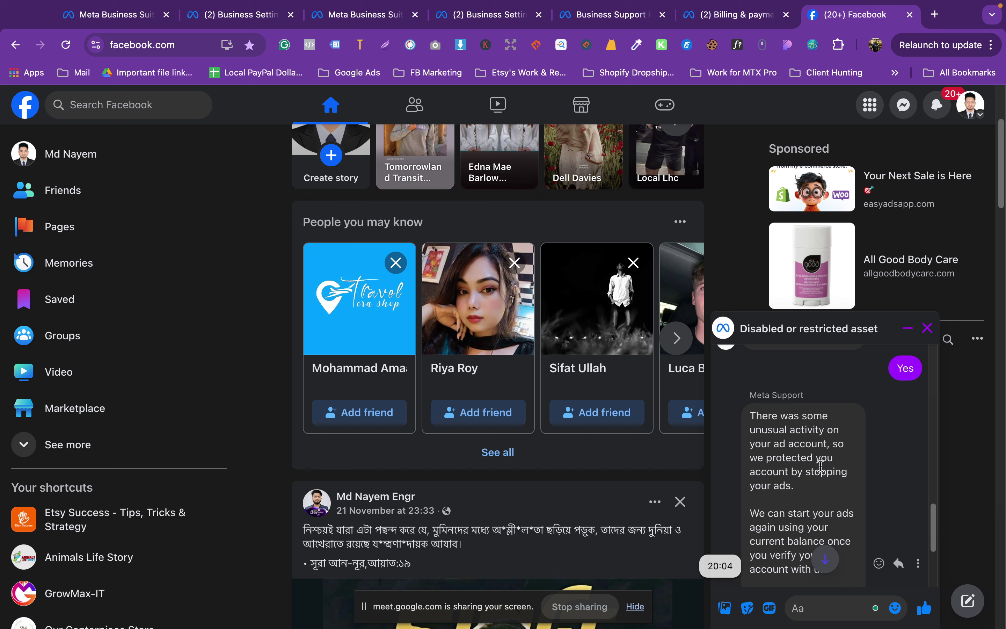
pyautogui.scroll(-5, 823, 470)
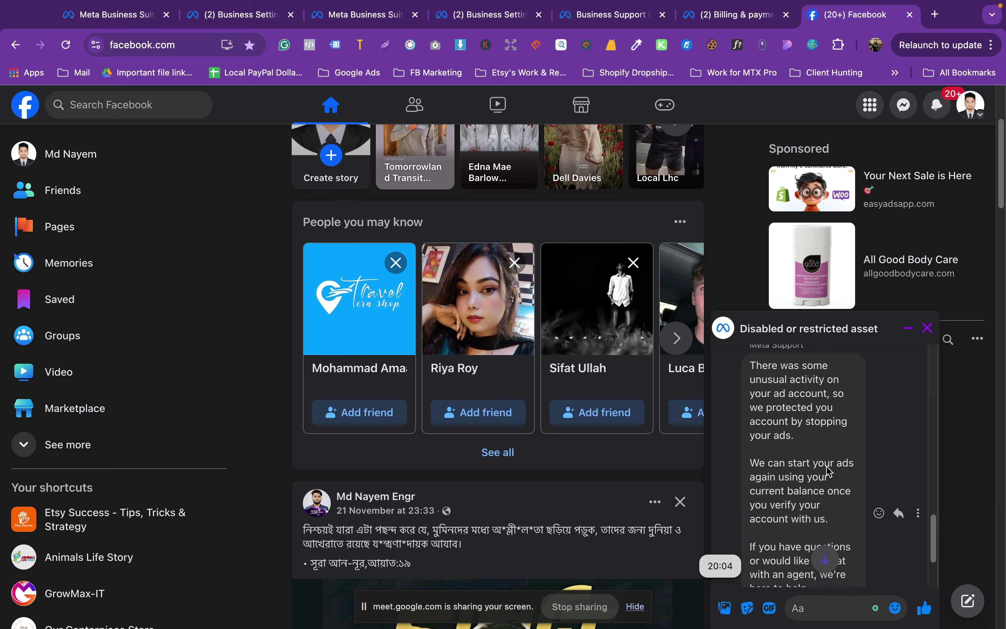
pyautogui.scroll(2, 828, 466)
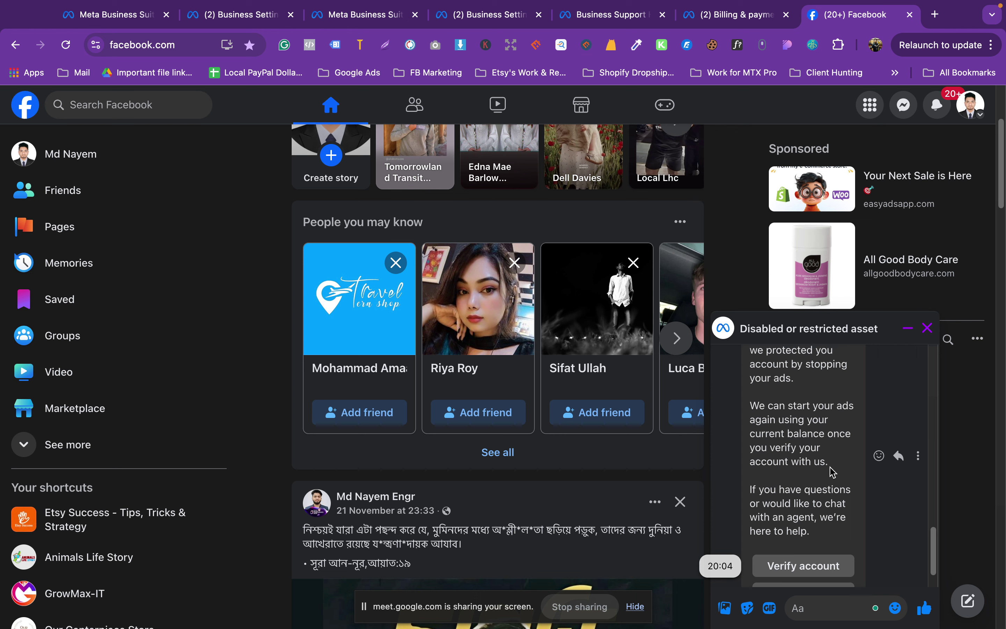
pyautogui.scroll(2, 833, 472)
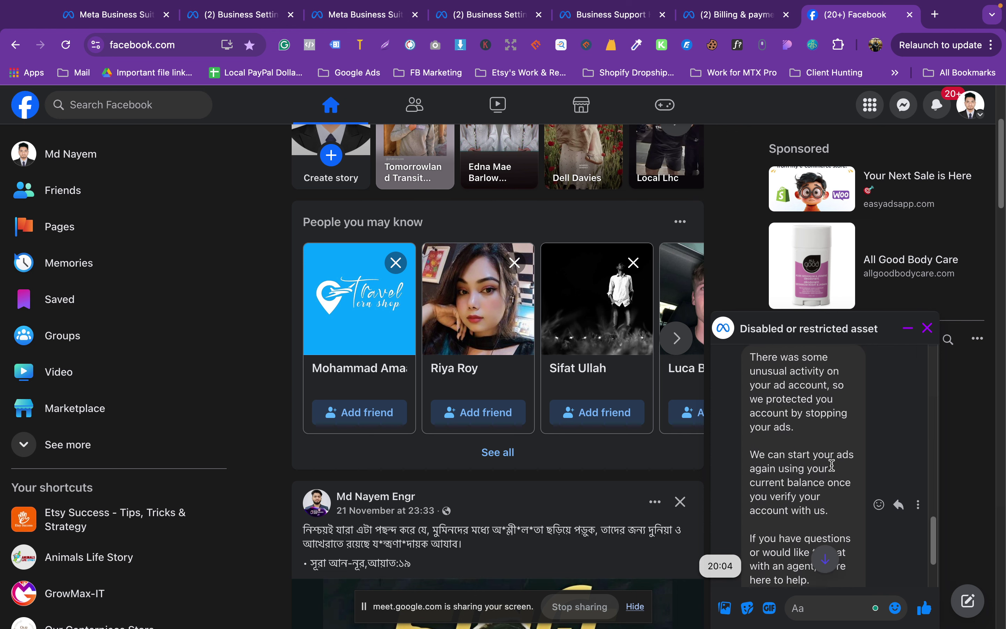
pyautogui.scroll(-1, 831, 465)
pyautogui.scroll(-1, 832, 465)
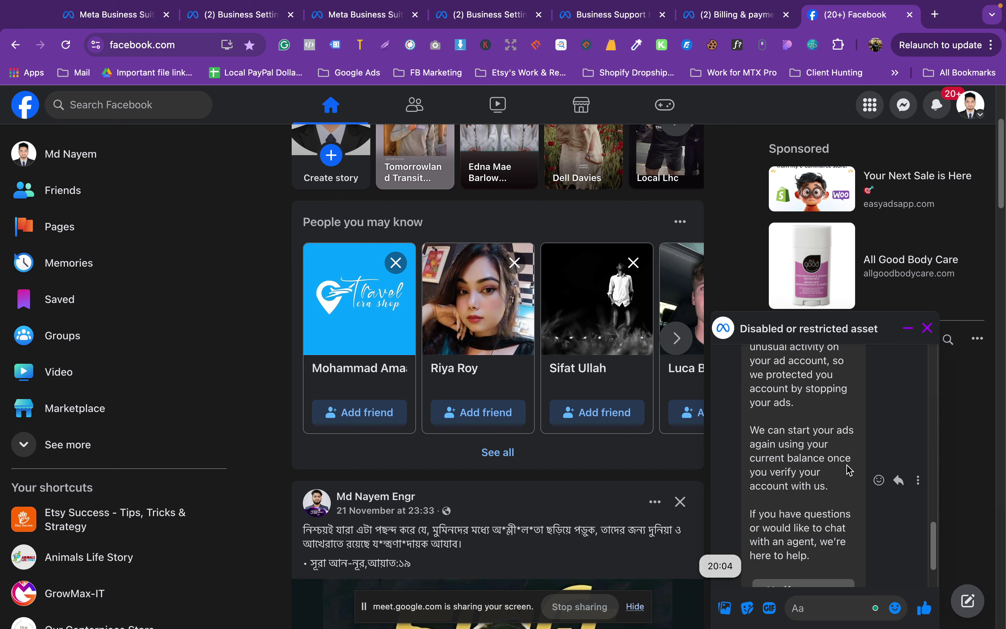
pyautogui.scroll(-1, 821, 472)
pyautogui.scroll(-3, 821, 472)
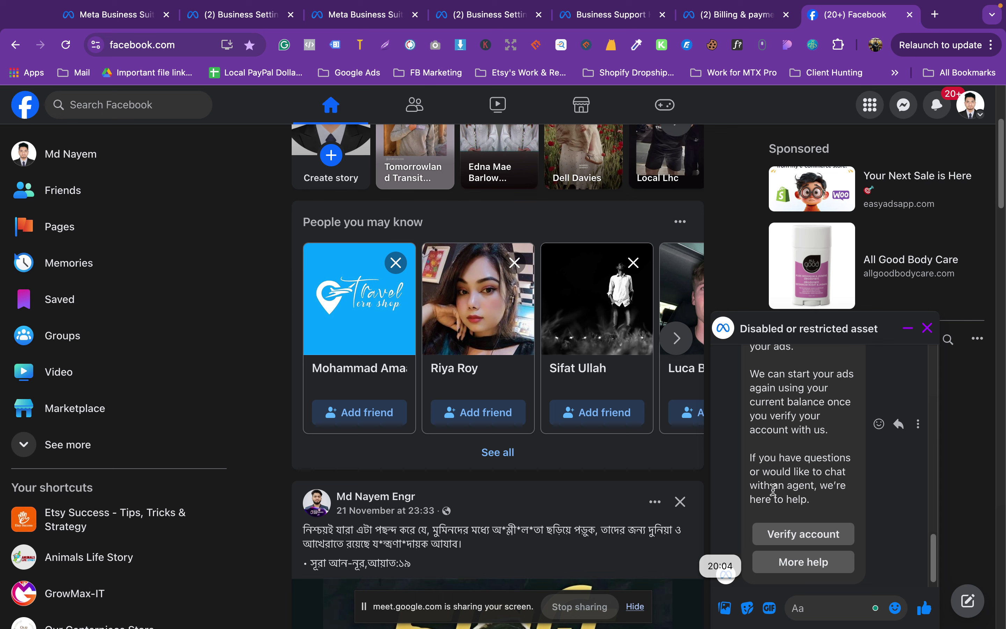
pyautogui.scroll(-4, 833, 491)
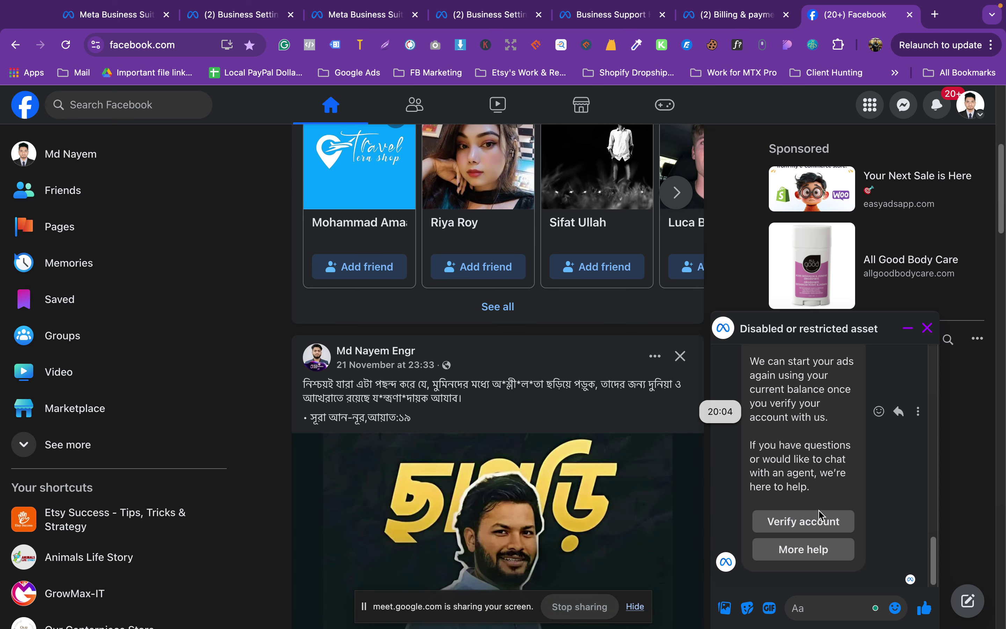
pyautogui.scroll(-1, 813, 528)
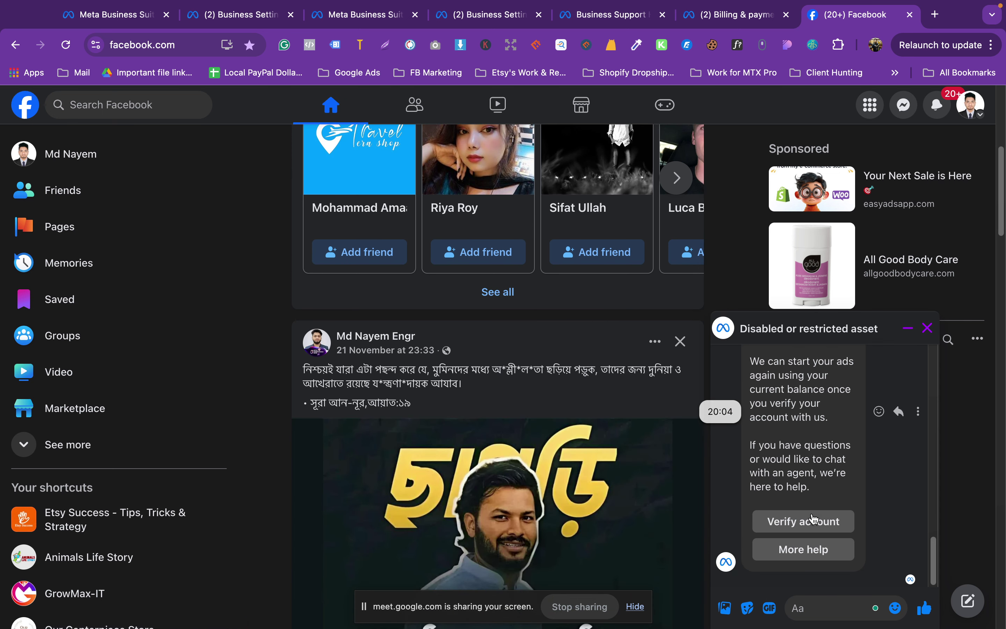
pyautogui.click(813, 529)
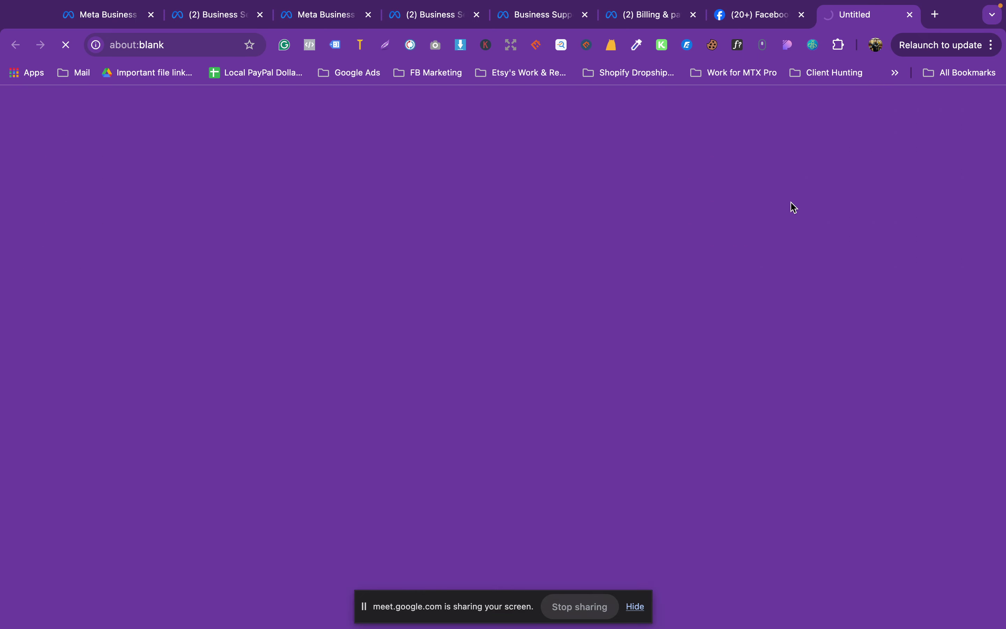
# Back in the support chat, send the message 'also I need a agent'.
pyautogui.click(761, 16)
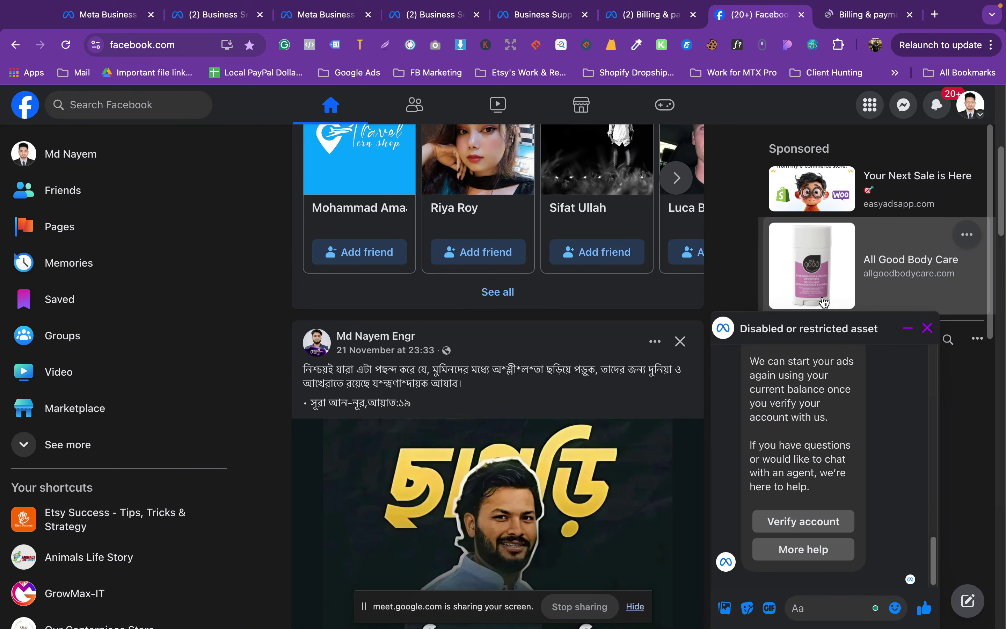
pyautogui.click(831, 611)
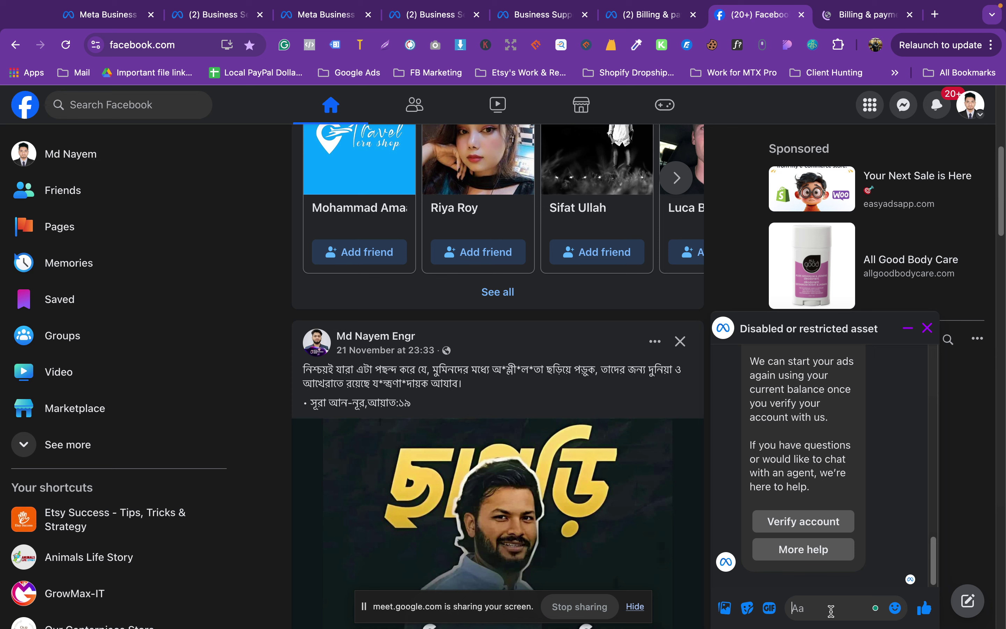
pyautogui.write('also I need a ')
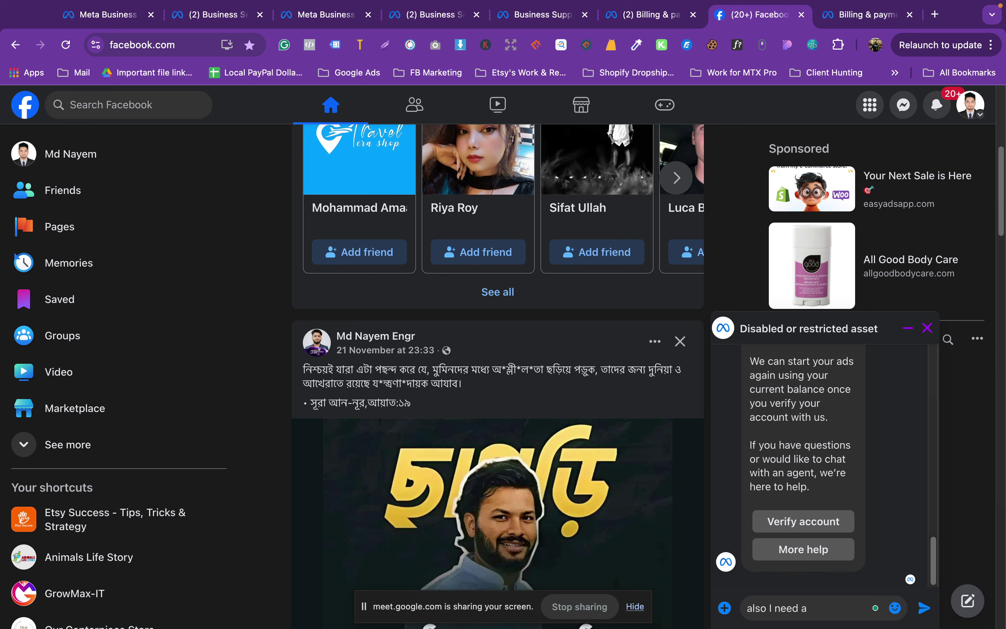
pyautogui.write('agent')
pyautogui.press('Return')
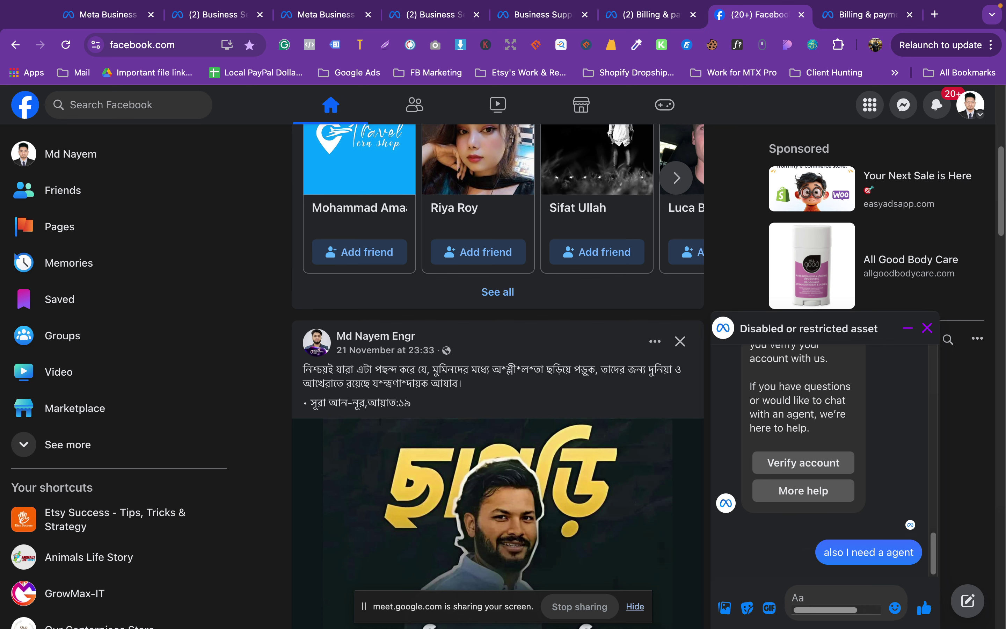
# Choose More help, then Chat with agent, and return to the Billing & payments form.
pyautogui.hotkey('ctrl', 'Tab')
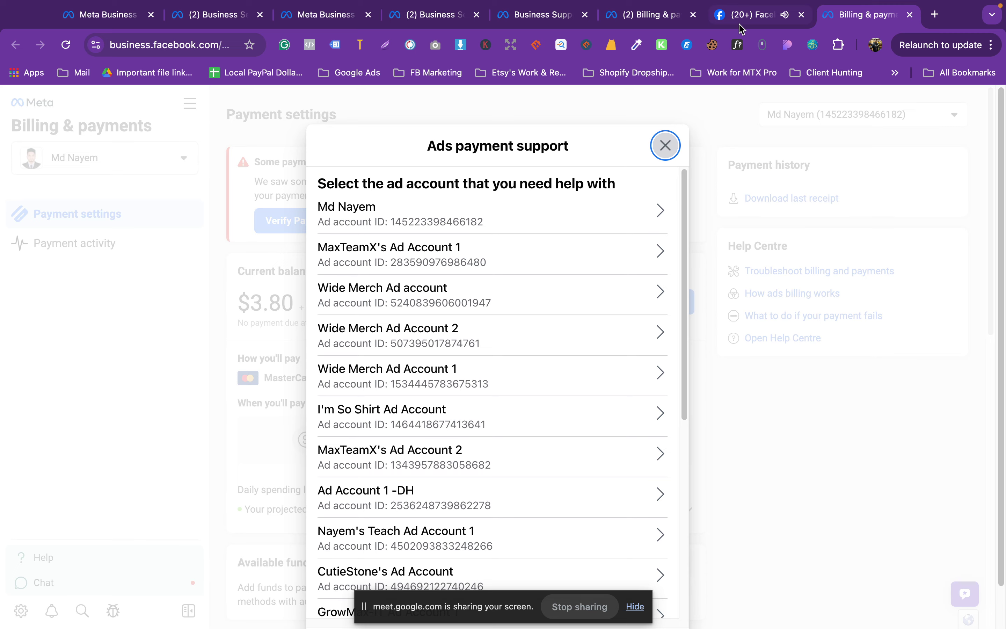
pyautogui.click(742, 25)
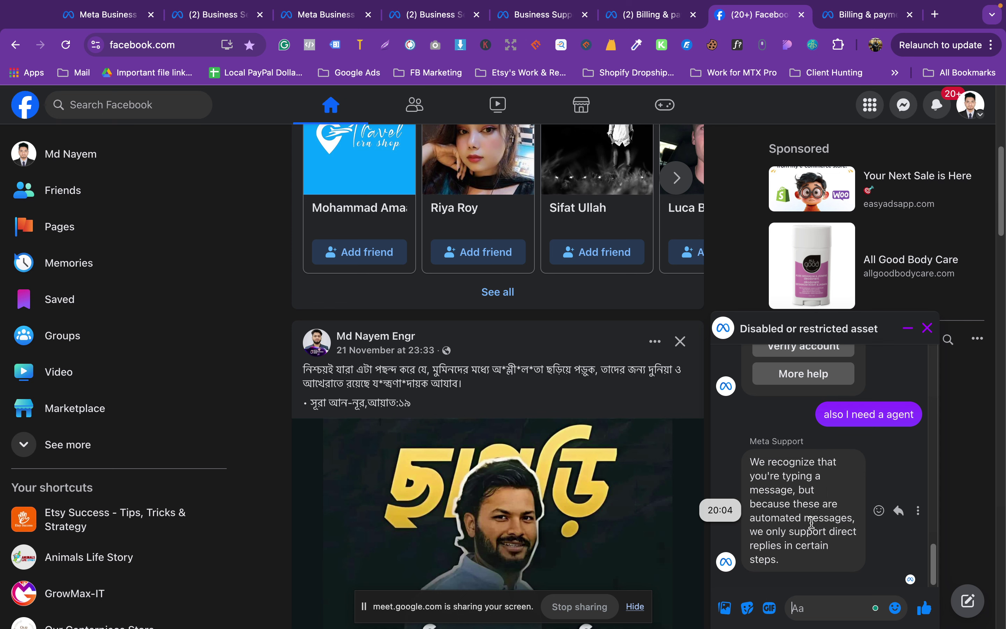
pyautogui.click(805, 373)
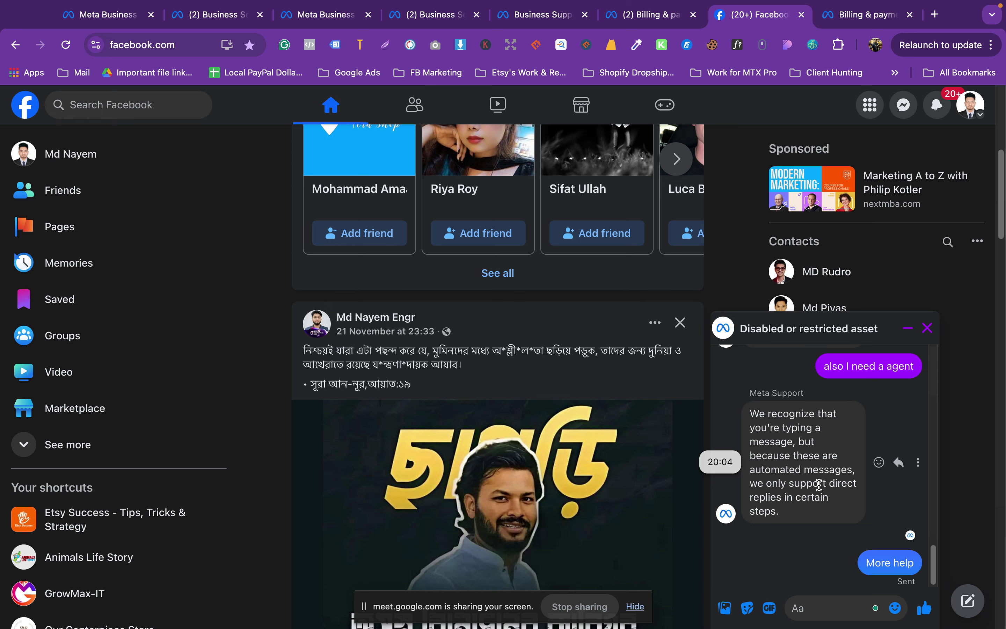
pyautogui.click(804, 473)
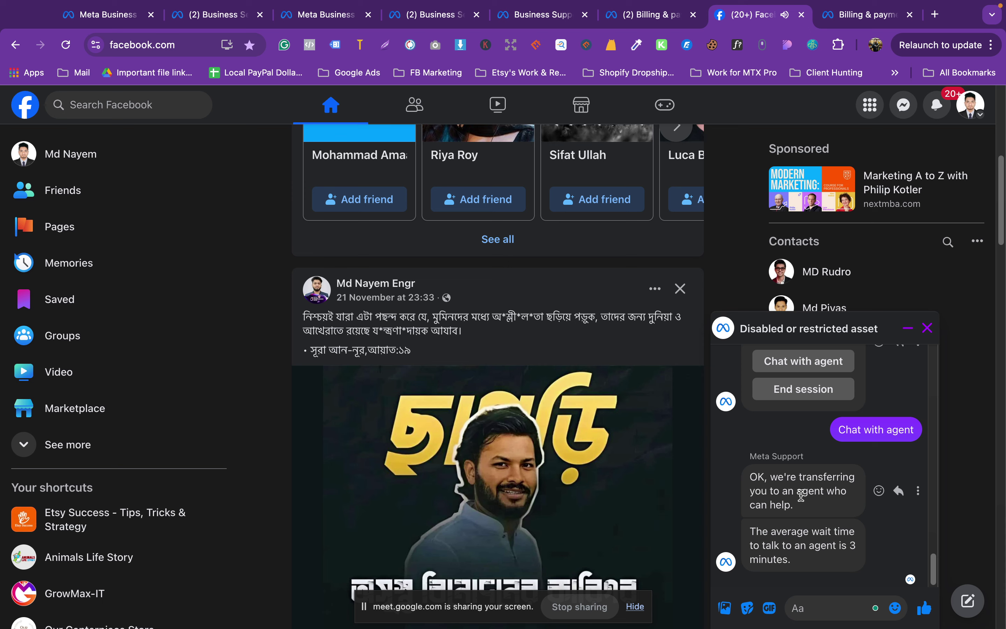
pyautogui.hotkey('ctrl', 'Tab')
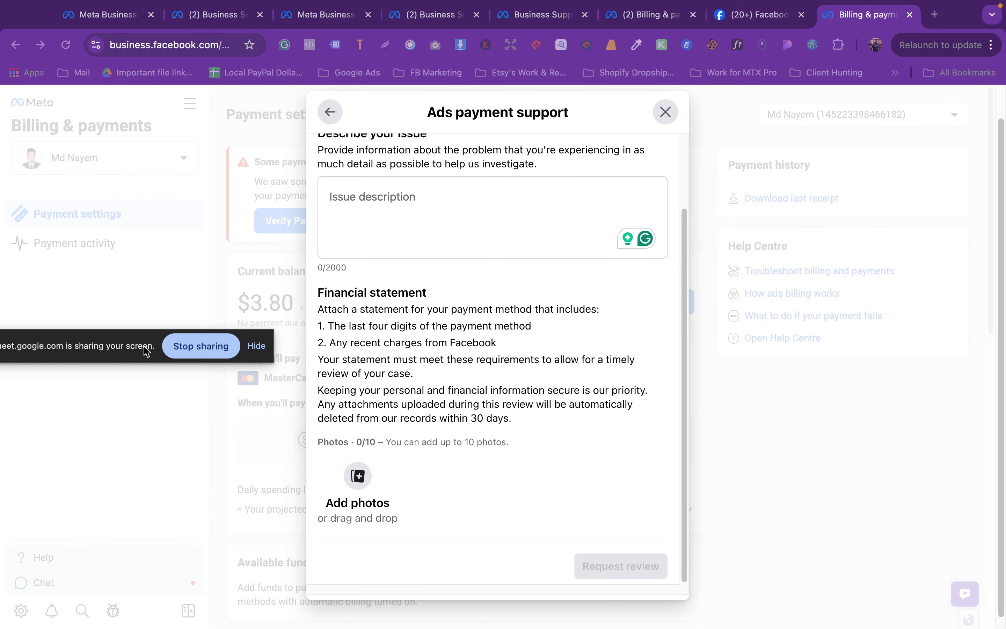
pyautogui.scroll(3, 500, 302)
pyautogui.click(501, 302)
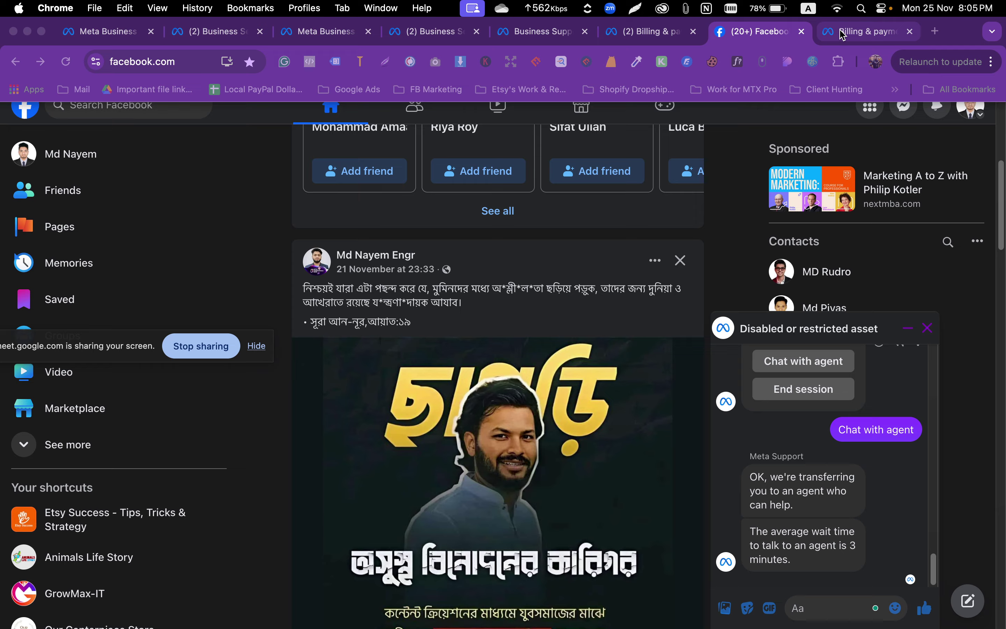
pyautogui.click(843, 35)
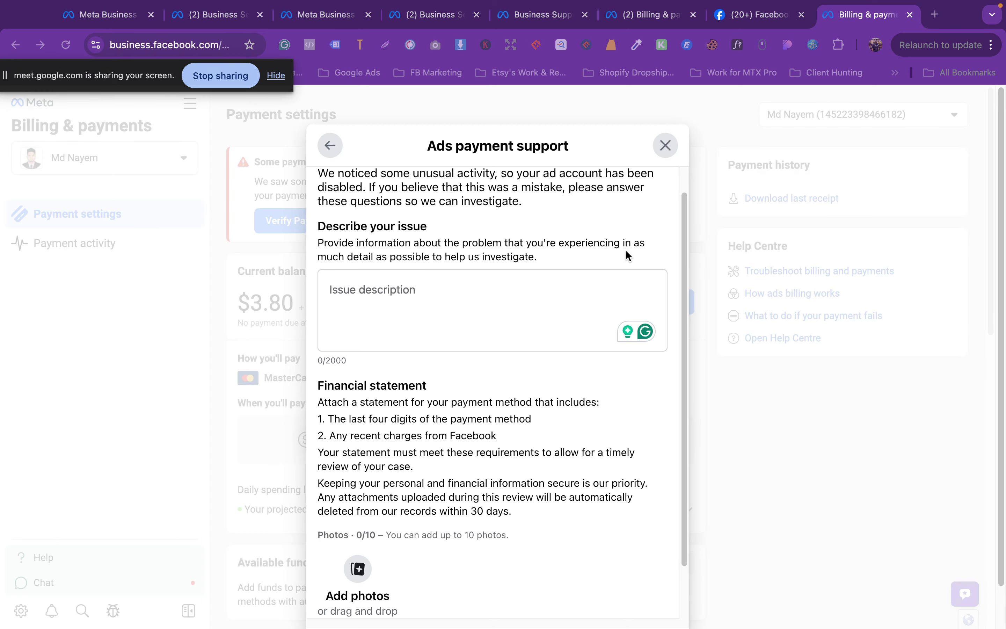
pyautogui.scroll(-2, 616, 250)
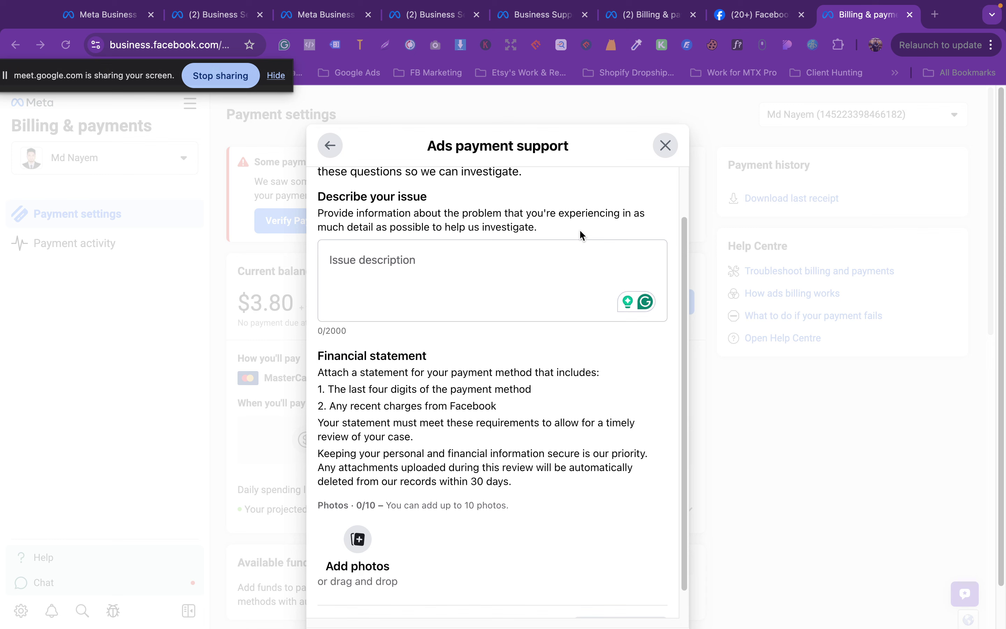
pyautogui.scroll(-2, 583, 235)
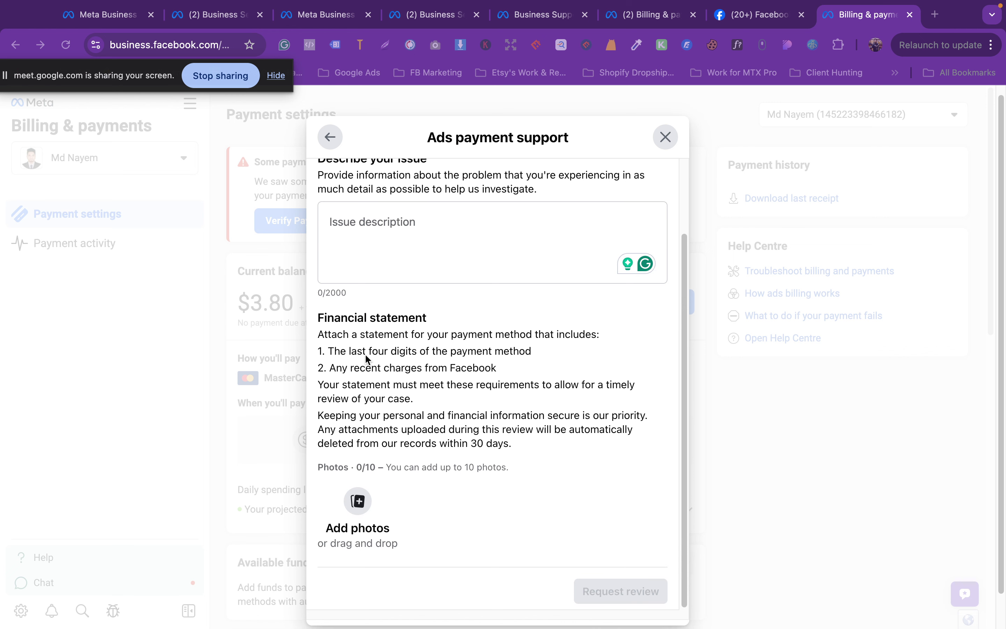
pyautogui.scroll(-2, 454, 352)
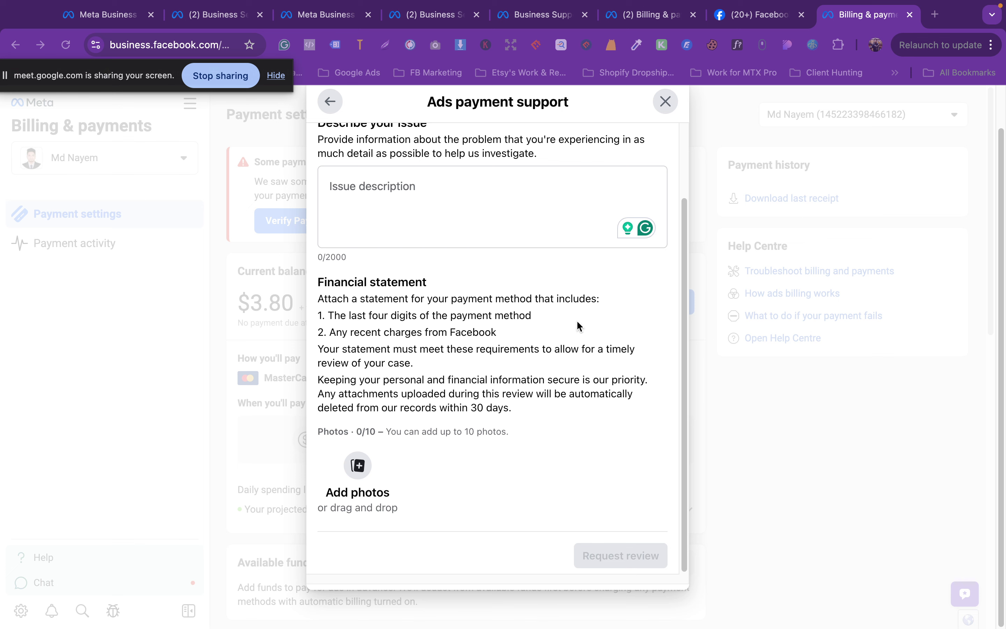
pyautogui.click(875, 48)
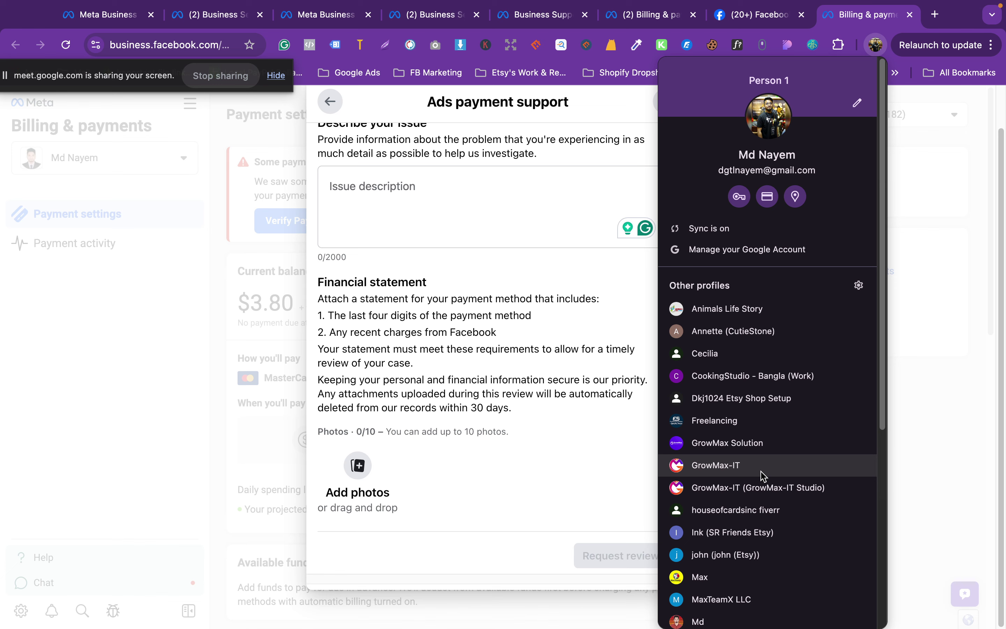
# Switch Chrome to the MaxTeamX LLC profile to reach Mercury's 2FA login page.
pyautogui.scroll(-5, 764, 475)
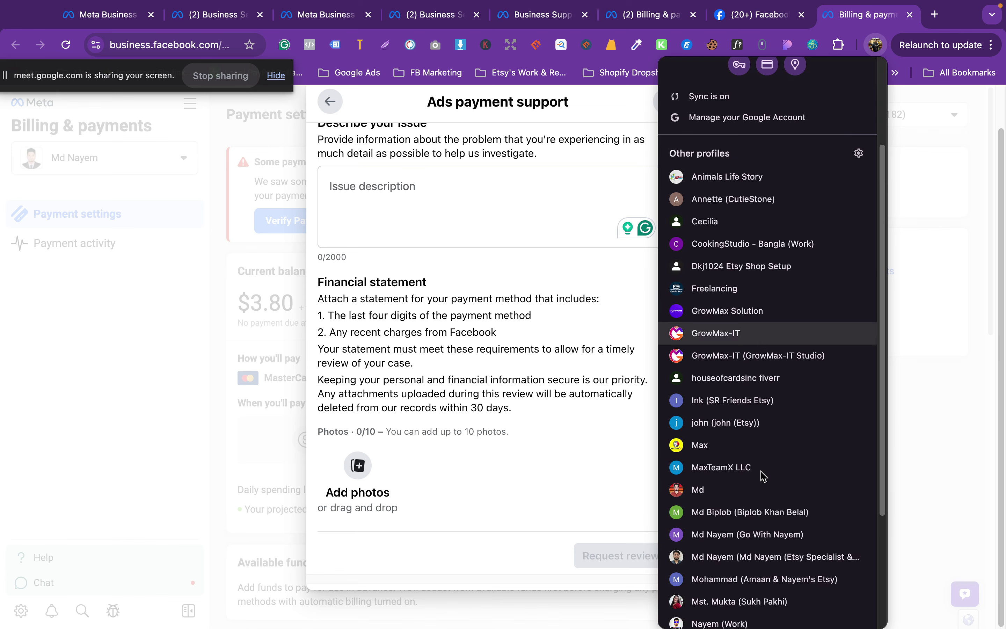
pyautogui.press('Escape')
pyautogui.click(473, 173)
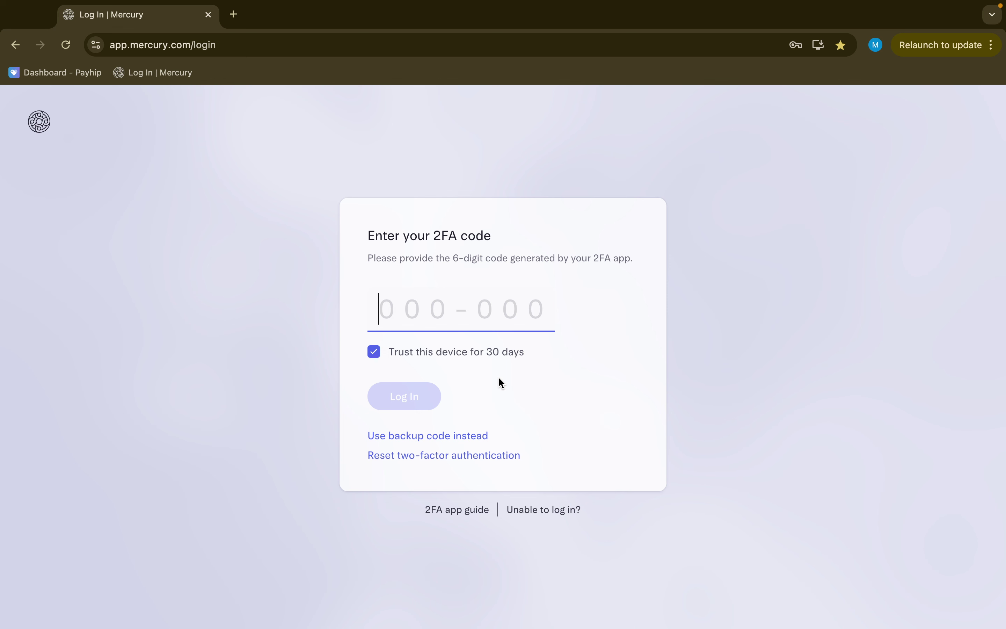
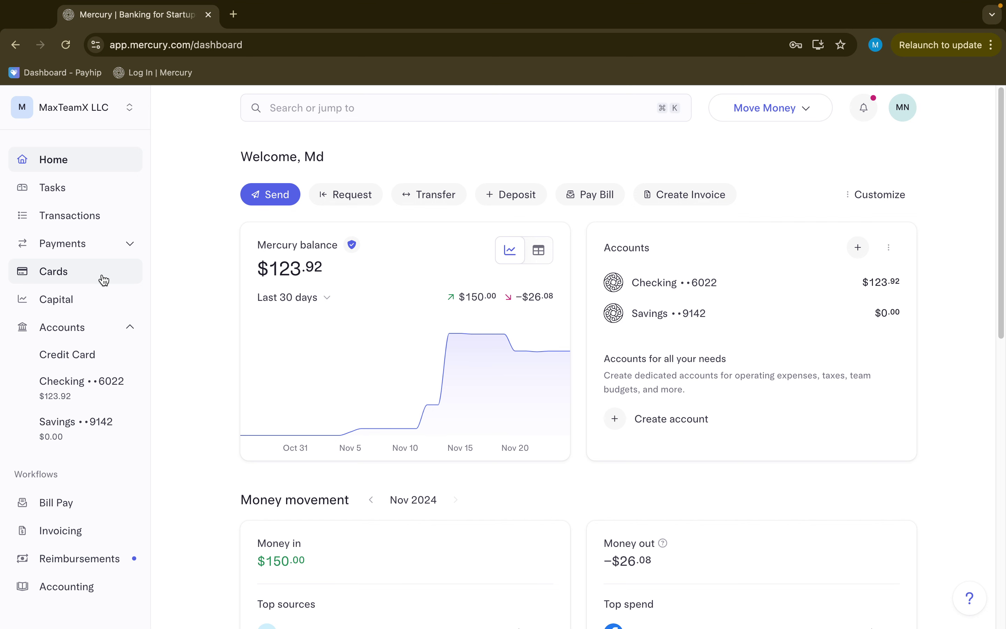
# Open Cards and scroll to the Manage list of four virtual cards on Checking ••6022.
pyautogui.click(104, 279)
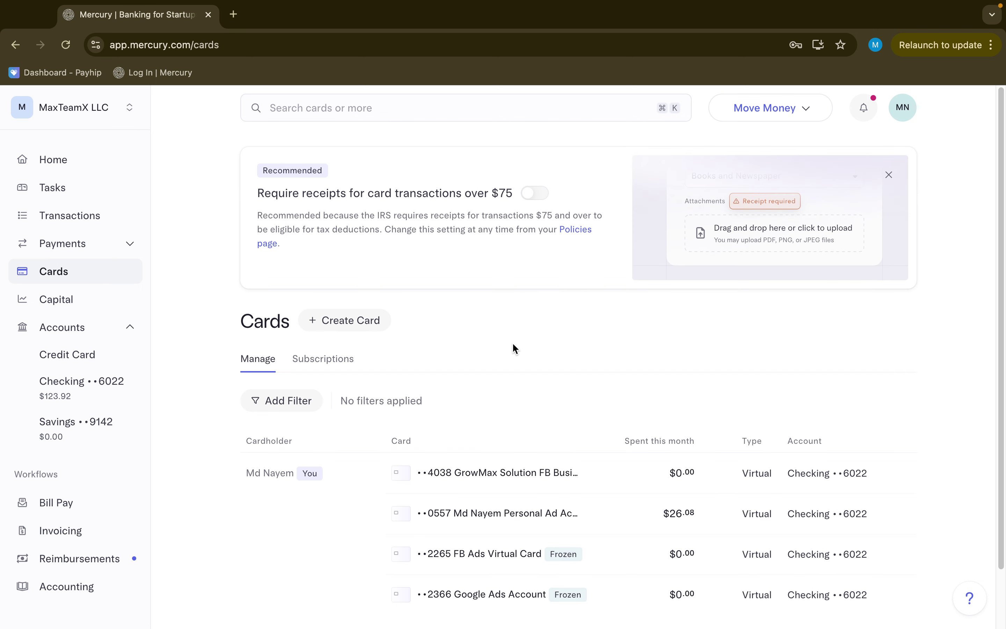
pyautogui.scroll(-3, 516, 349)
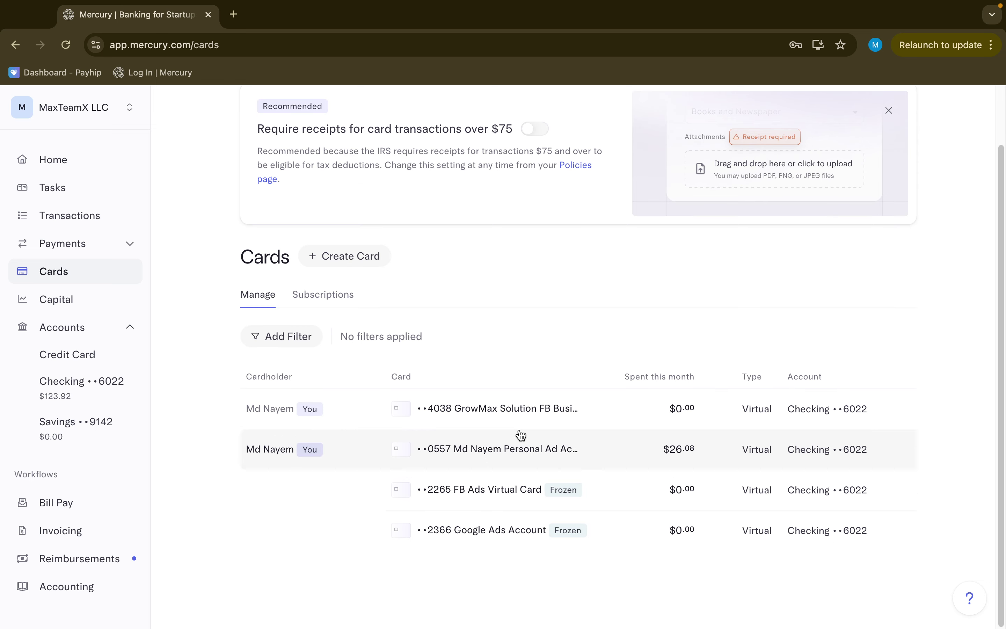